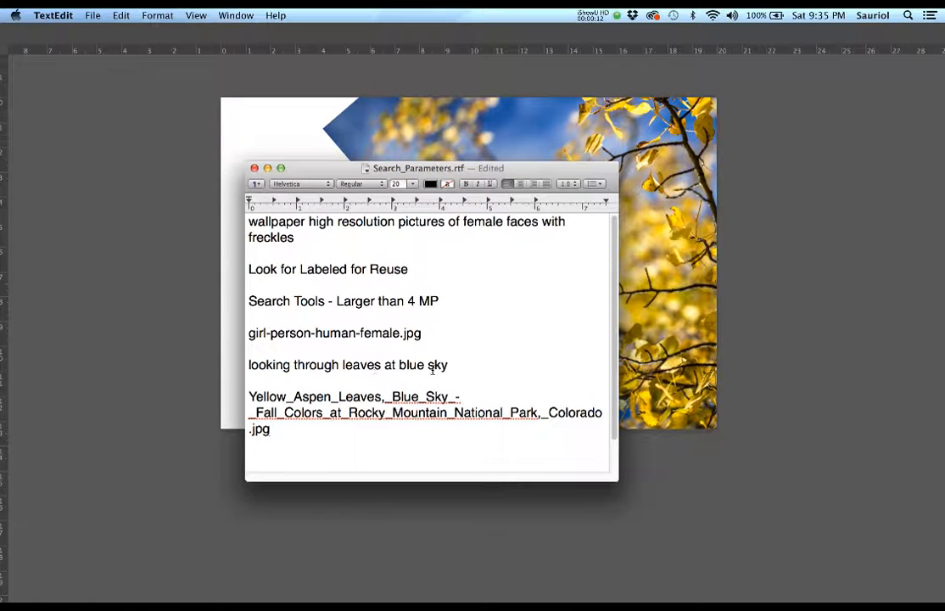
Copy the phrase "looking through leaves at blue sky" from the notes and search Google for it in Chrome.
drag(453, 365, 249, 365)
key(super+c)
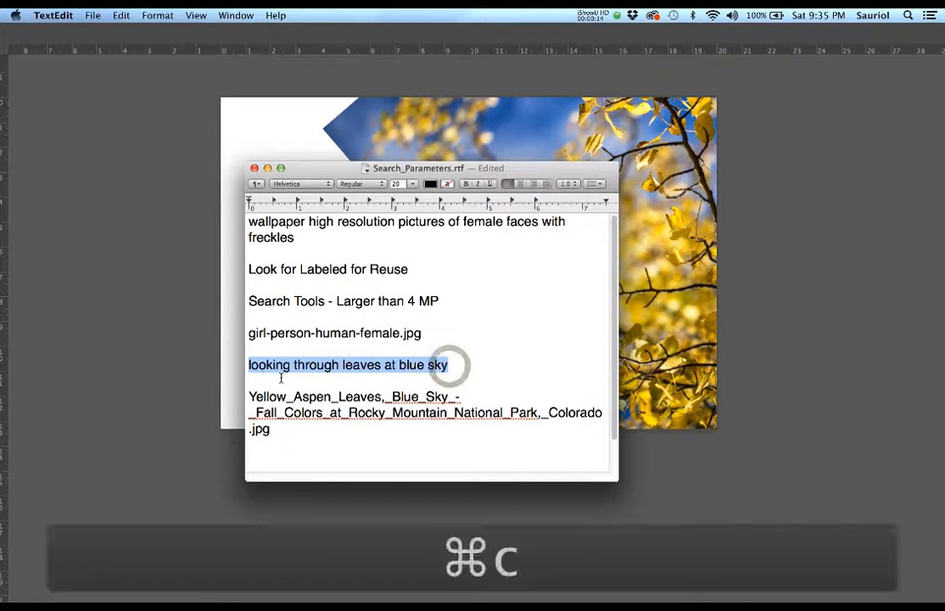
mouse_move(5, 168)
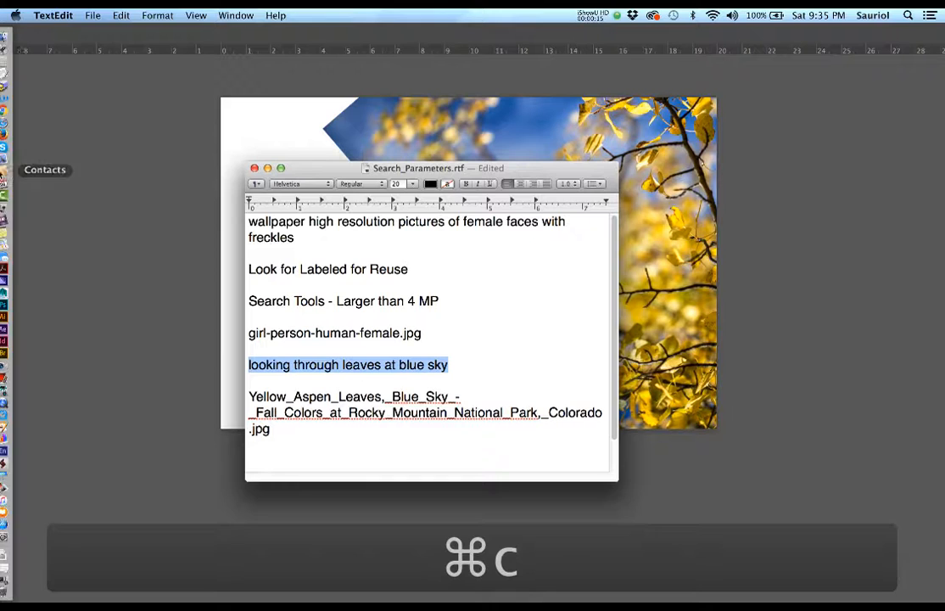
click(7, 110)
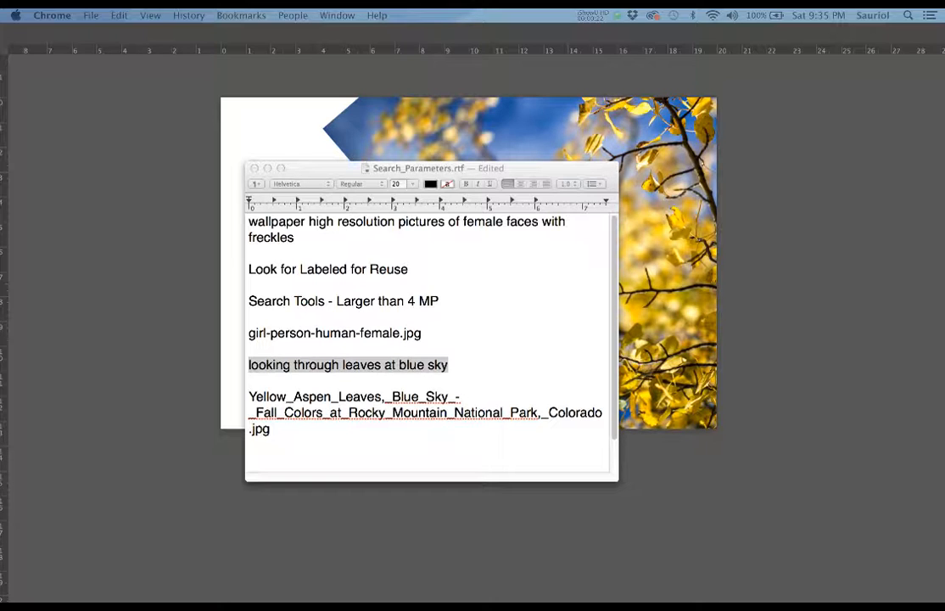
drag(943, 87, 474, 63)
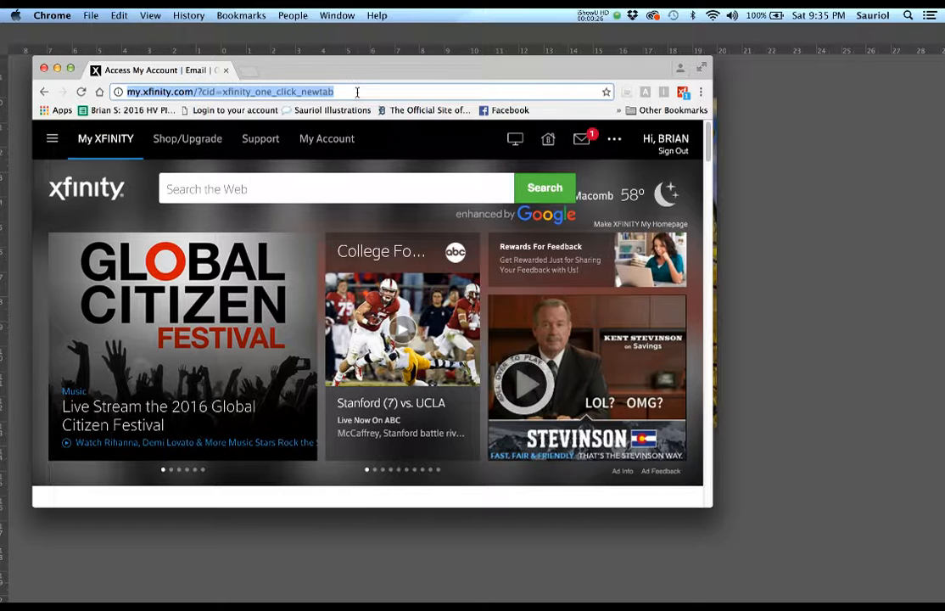
key(cmd+v)
key(Return)
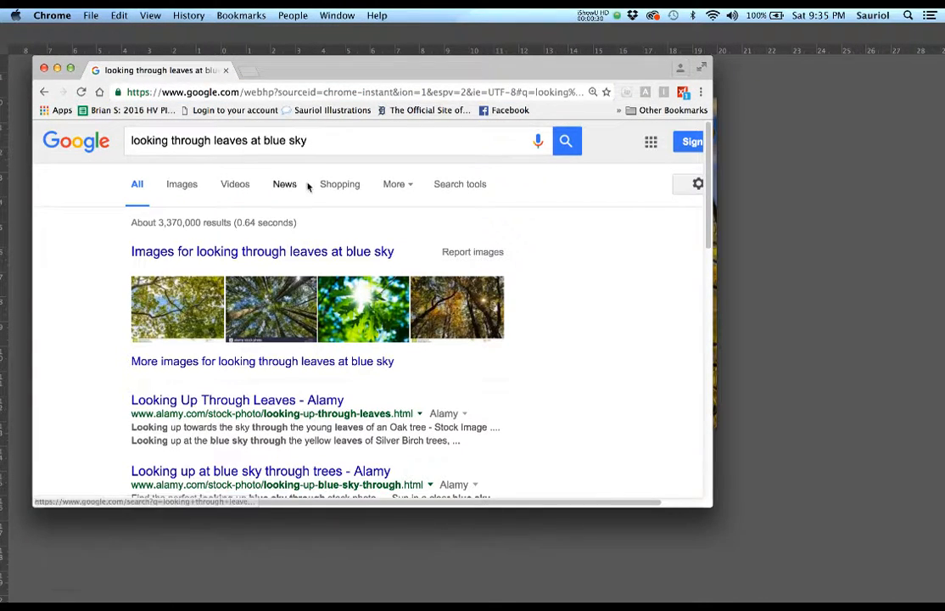
Show the image results and filter them by Large size and the Labeled for reuse usage right.
click(458, 190)
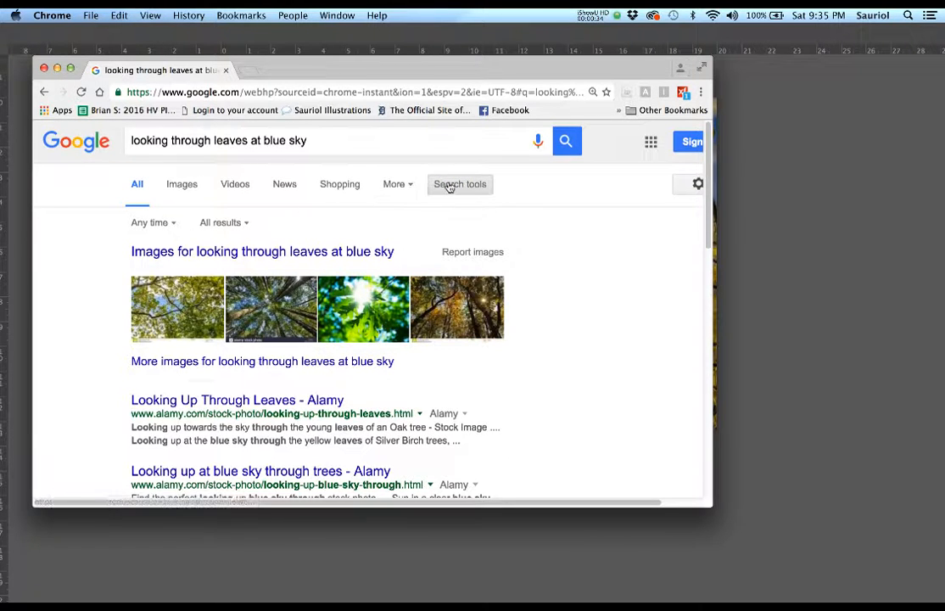
click(180, 187)
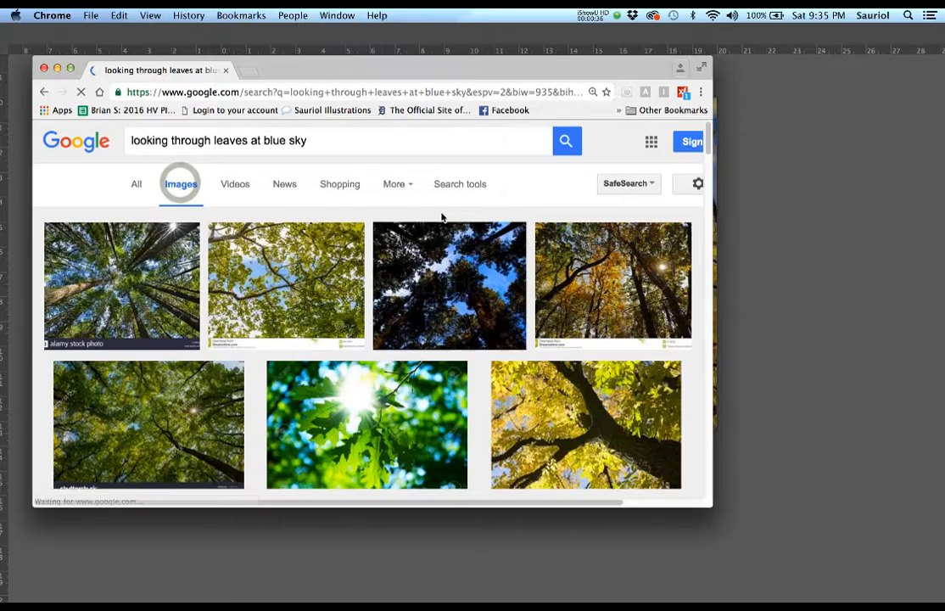
click(456, 189)
click(141, 224)
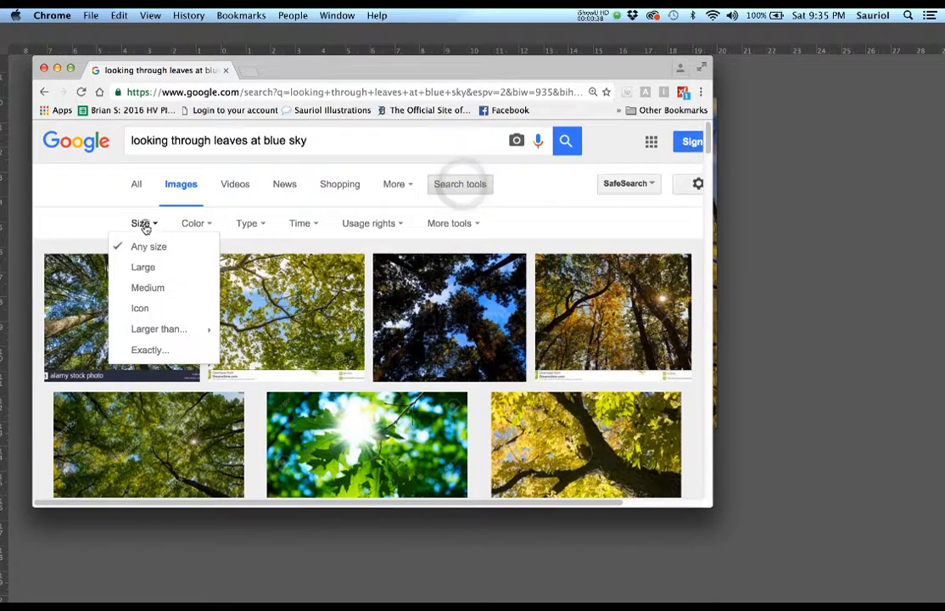
click(144, 267)
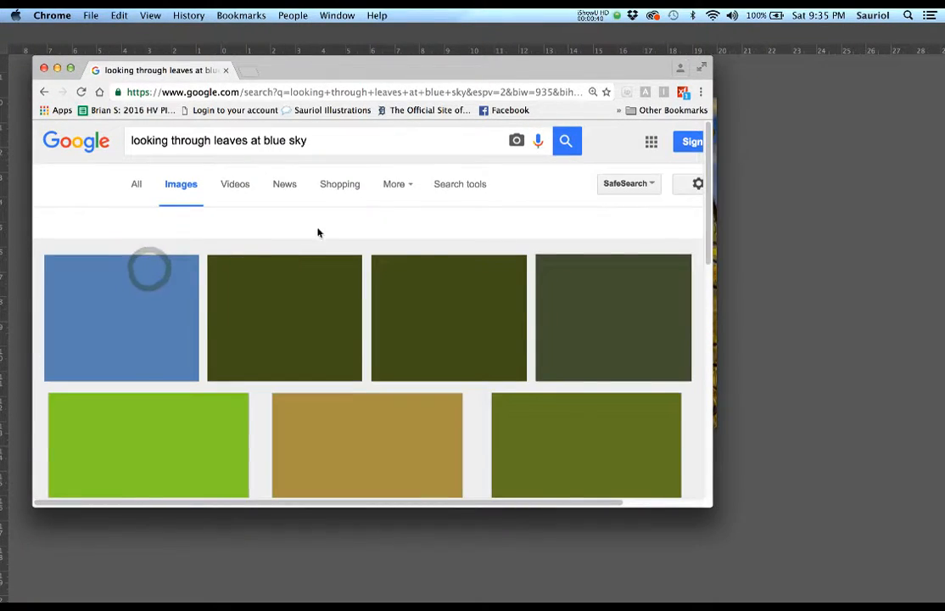
click(376, 223)
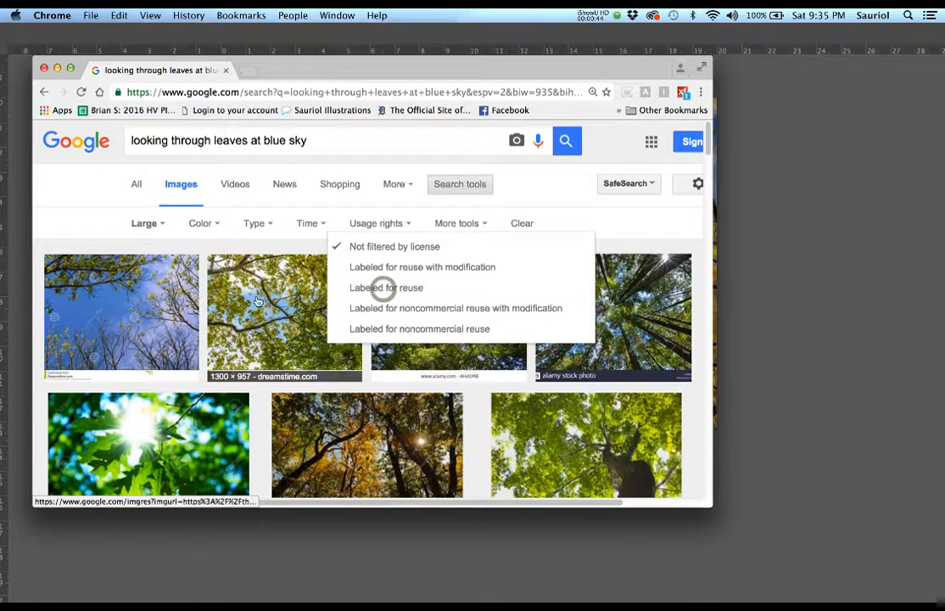
click(378, 289)
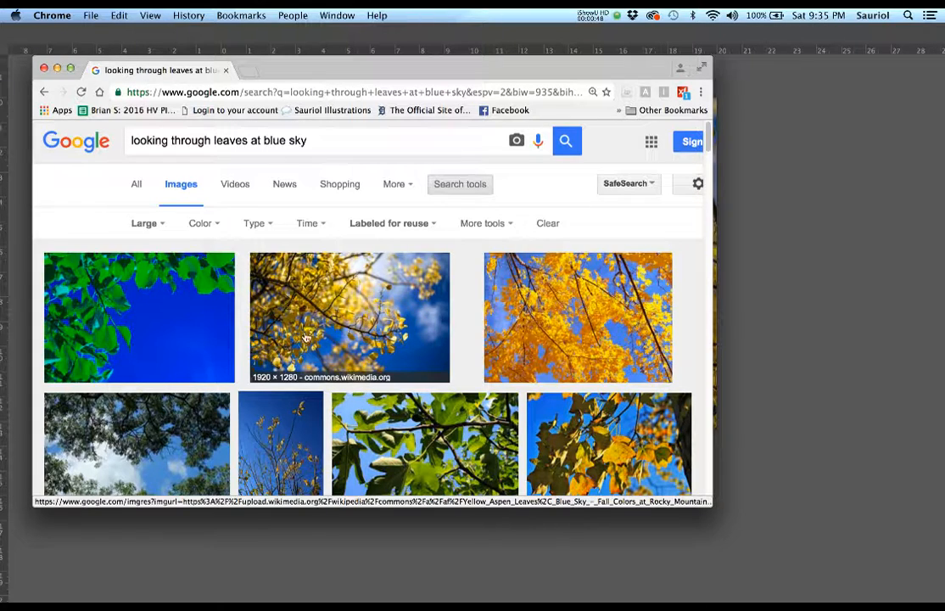
Open the 1920 × 1280 yellow aspen leaves image from commons.wikimedia.org at full size, and minimize the browser window.
click(329, 330)
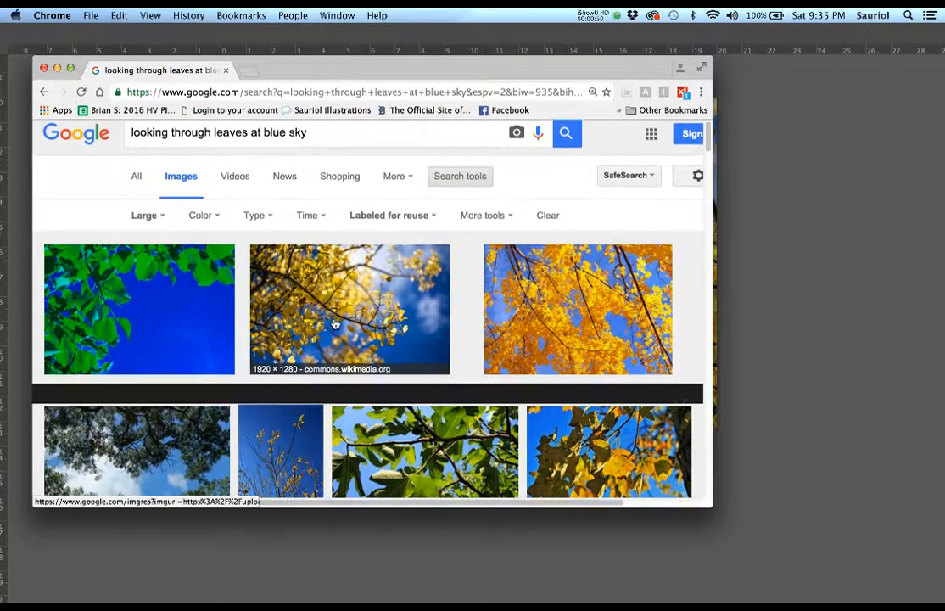
click(466, 297)
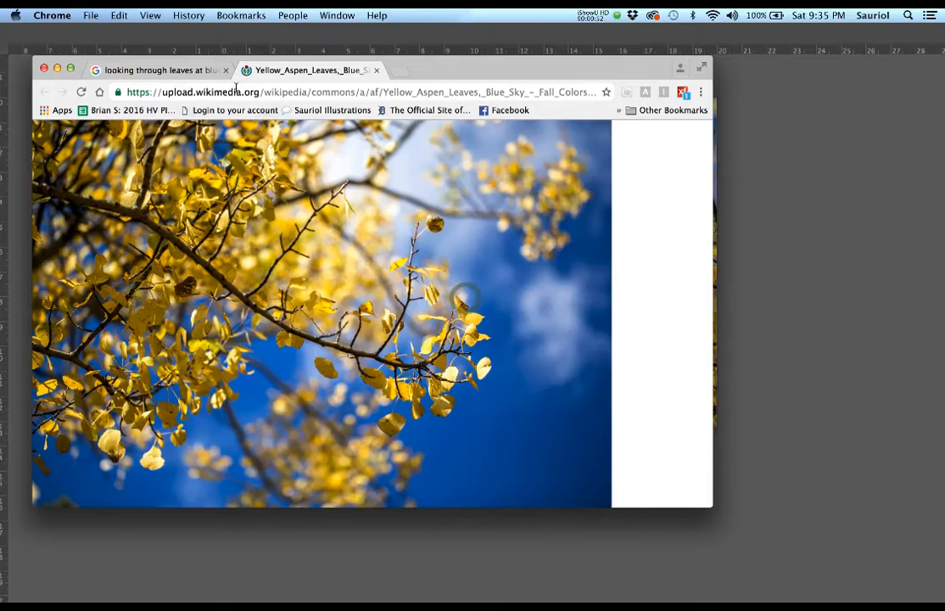
drag(198, 59, 944, 171)
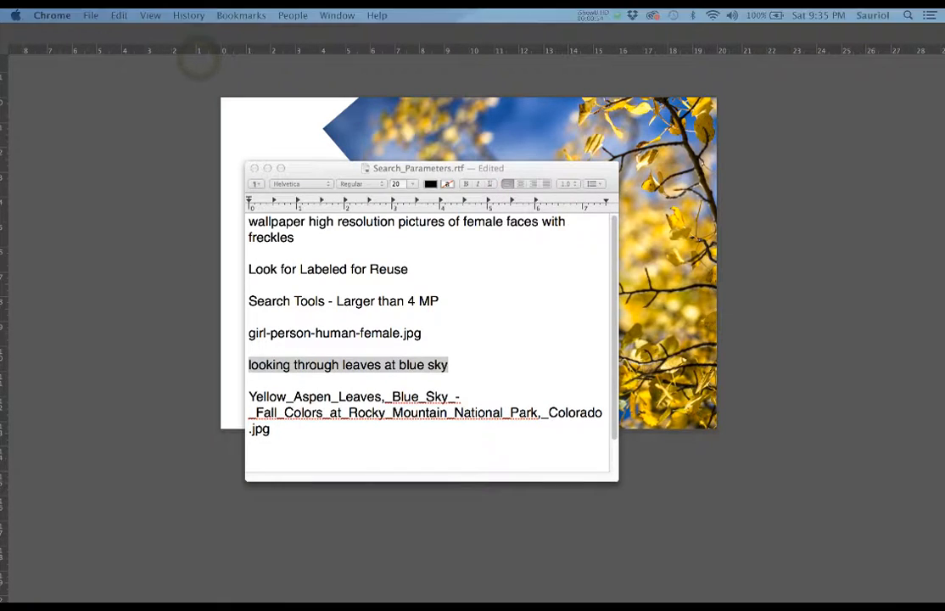
Minimize the Search_Parameters.rtf notes and switch to Photoshop.
click(558, 322)
click(267, 167)
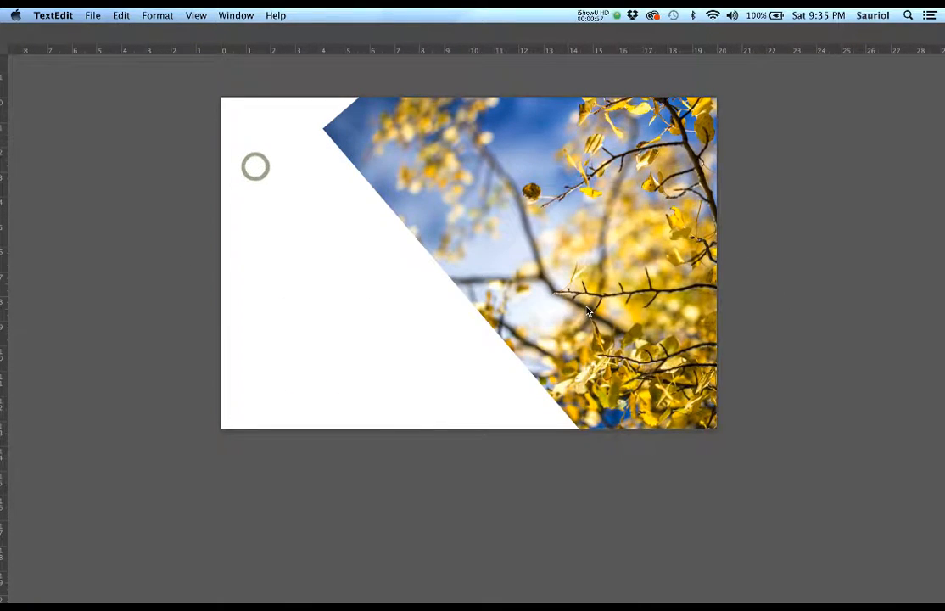
click(710, 318)
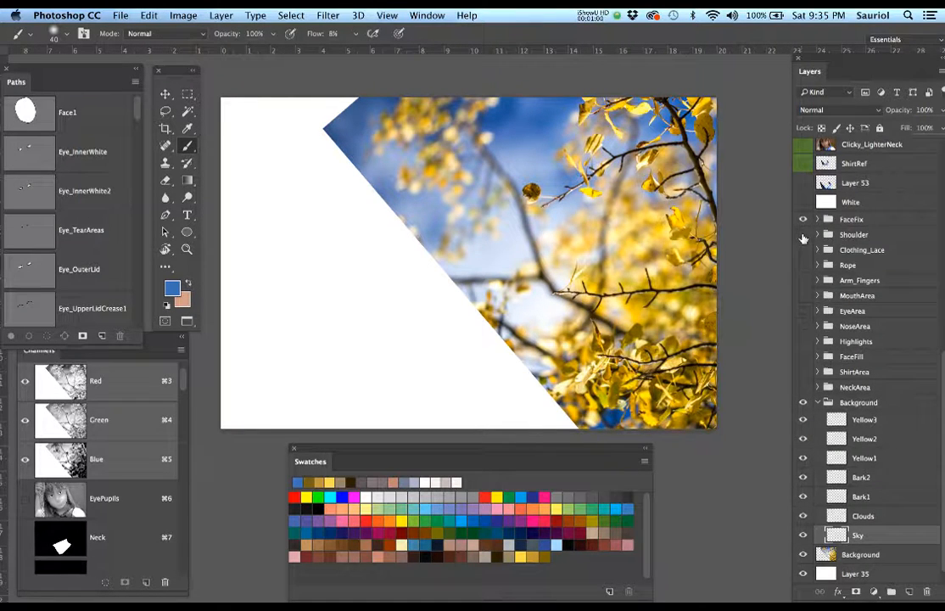
Hide all the painted layer groups so only the leaf photo reference shows on the white base.
alt+click(803, 401)
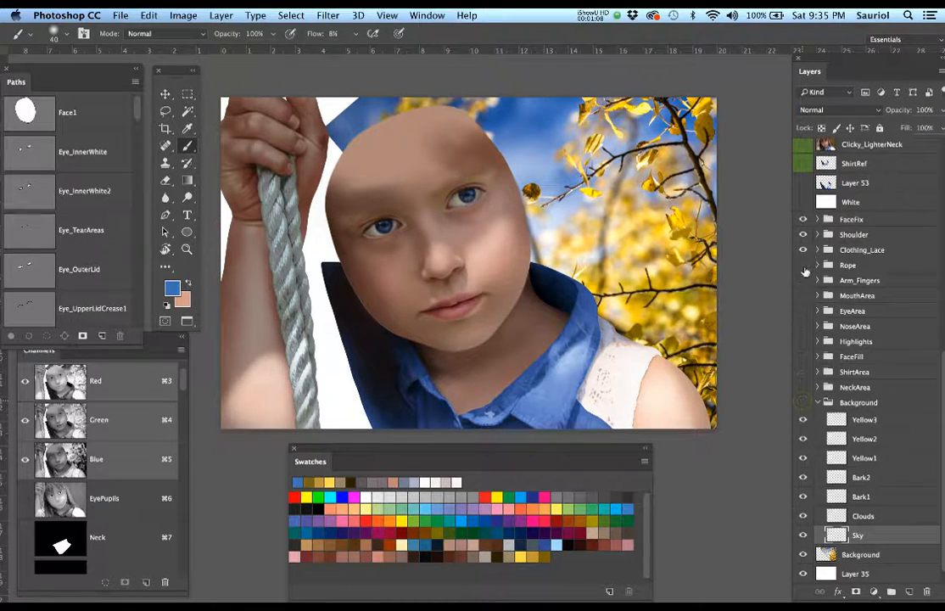
drag(804, 244, 800, 231)
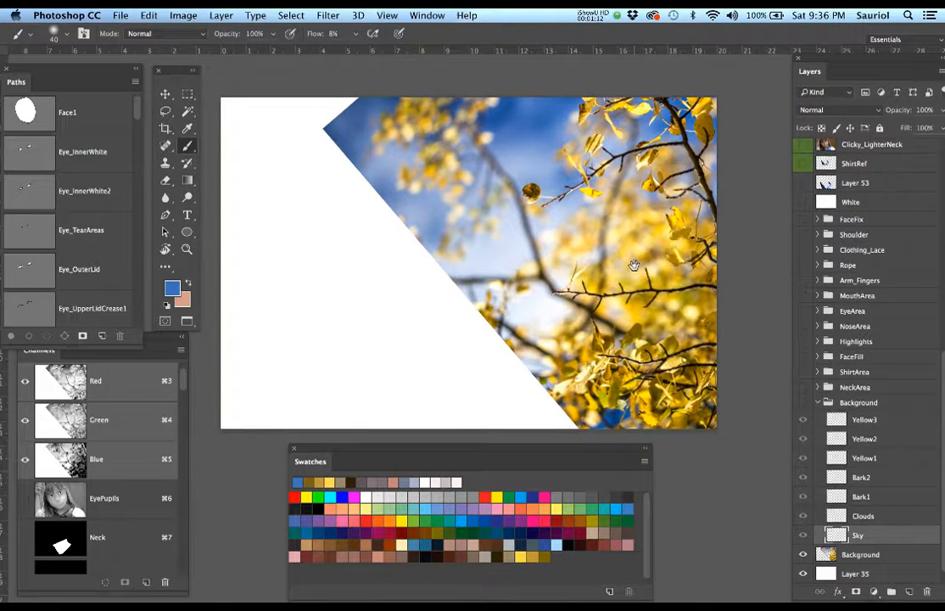
Duplicate the leaf photo's Background layer and scale the copy to about 54% in the canvas's lower-left corner.
drag(634, 265, 559, 280)
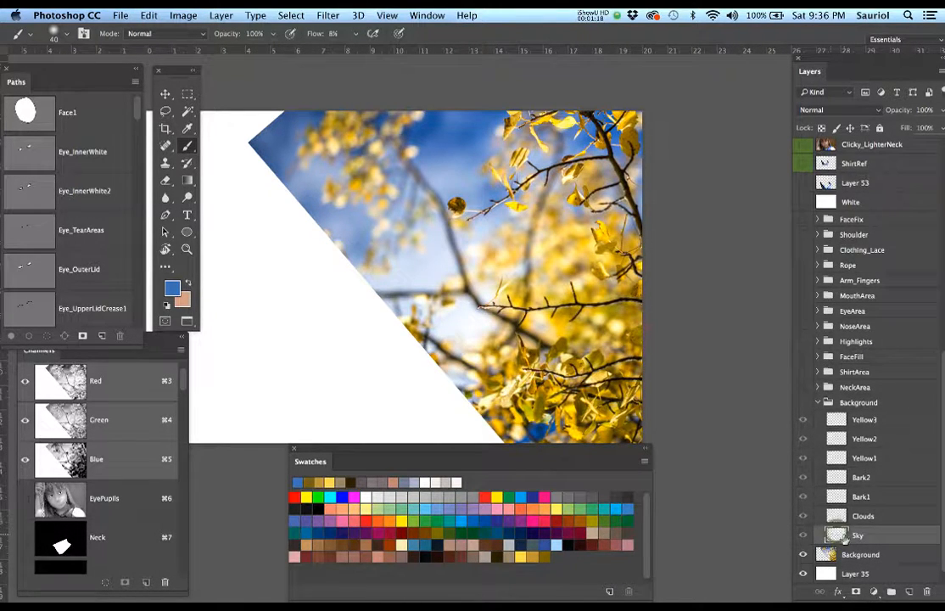
alt+click(608, 325)
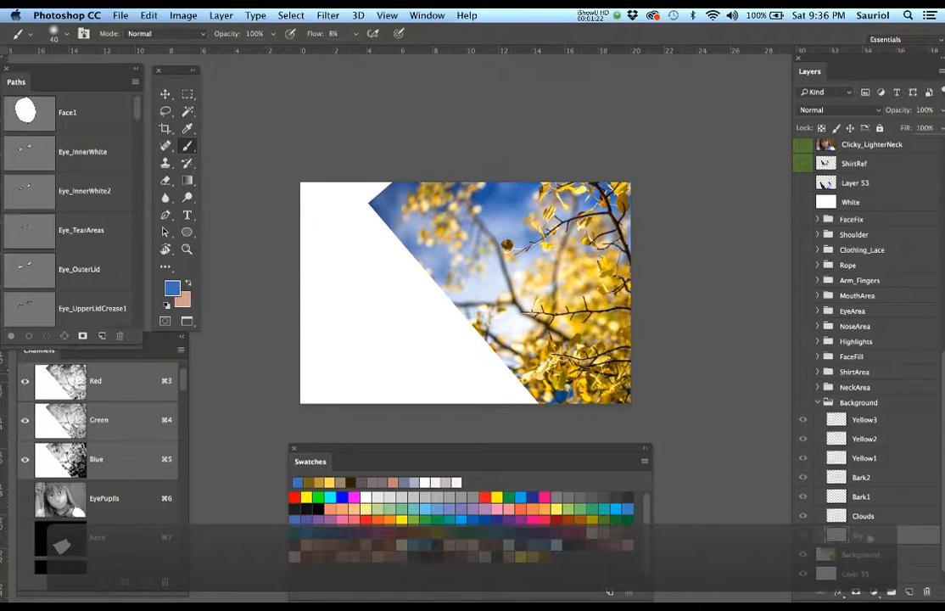
click(827, 553)
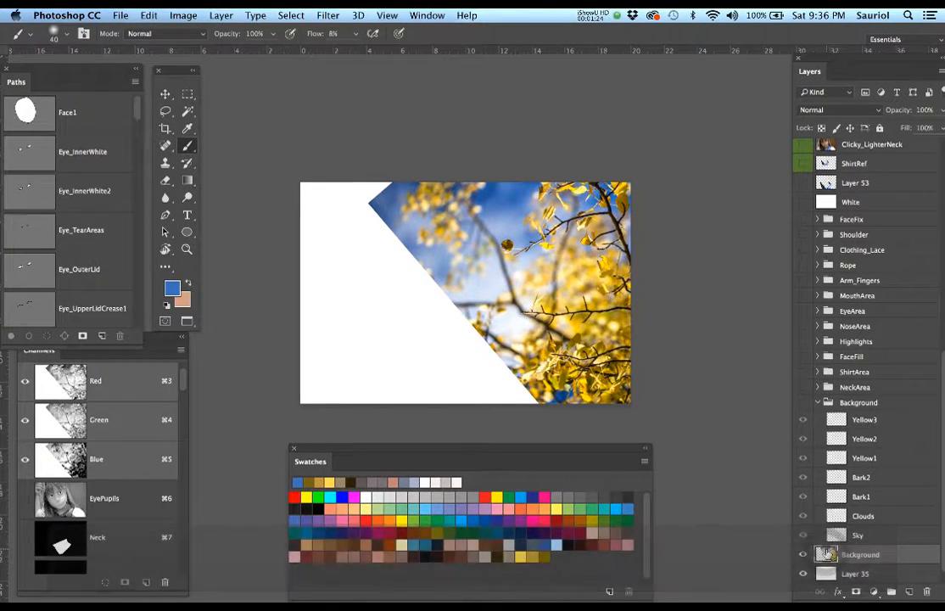
key(super+a)
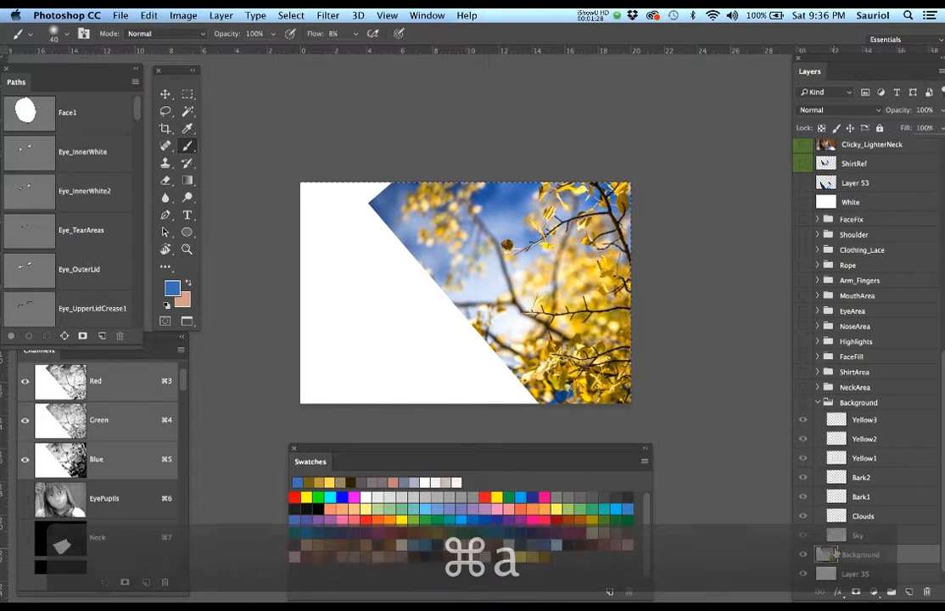
key(super+j)
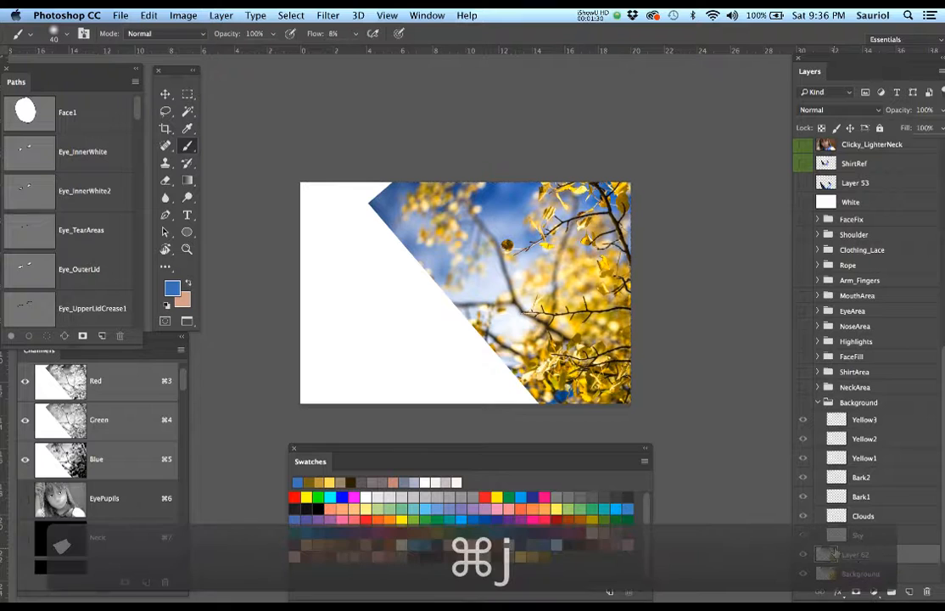
key(super+t)
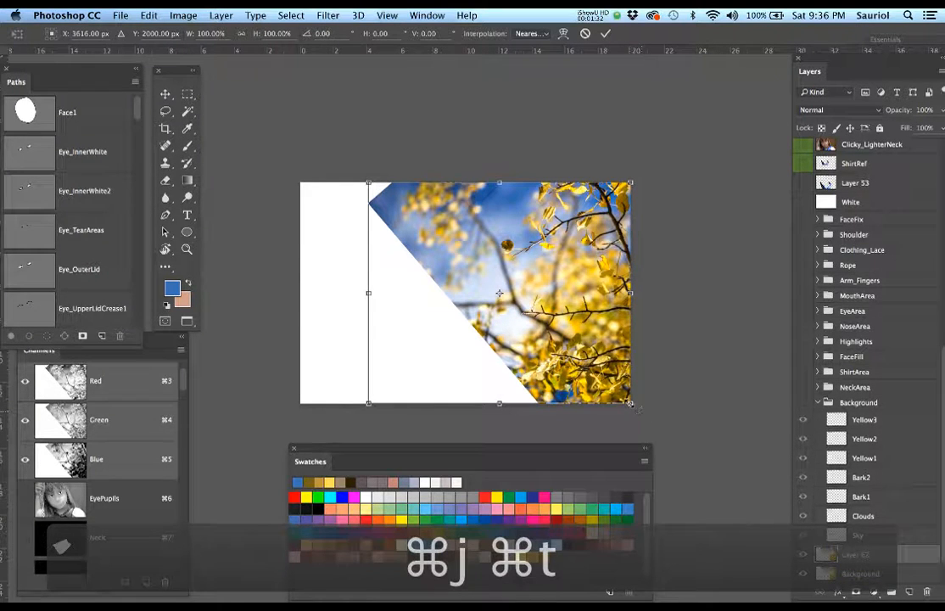
drag(631, 405, 511, 303)
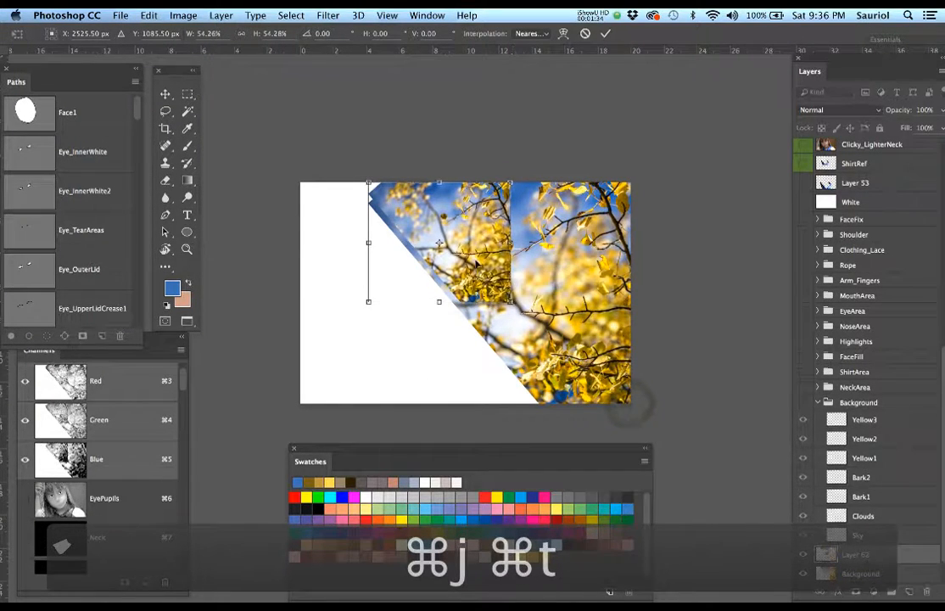
drag(461, 264, 403, 363)
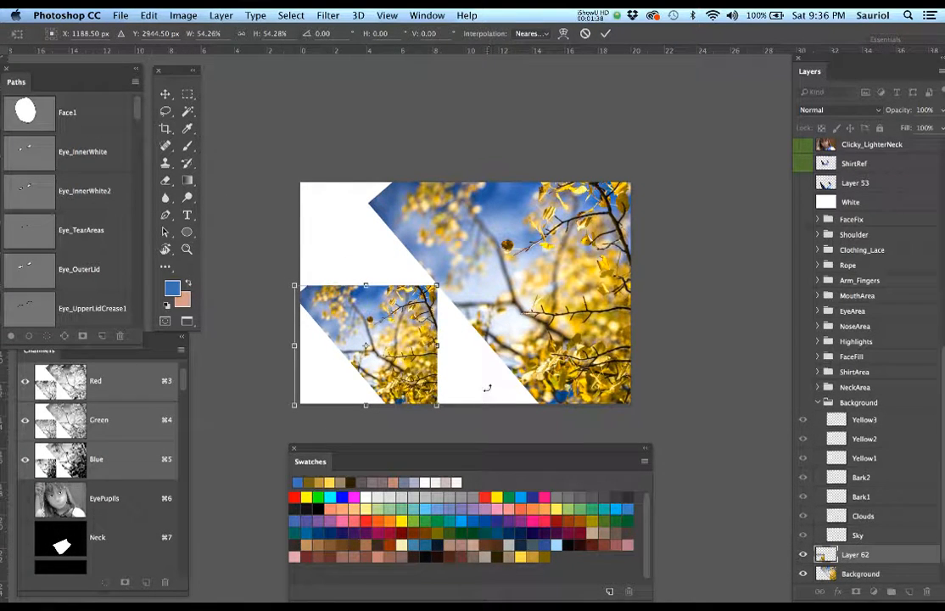
key(Return)
key(b)
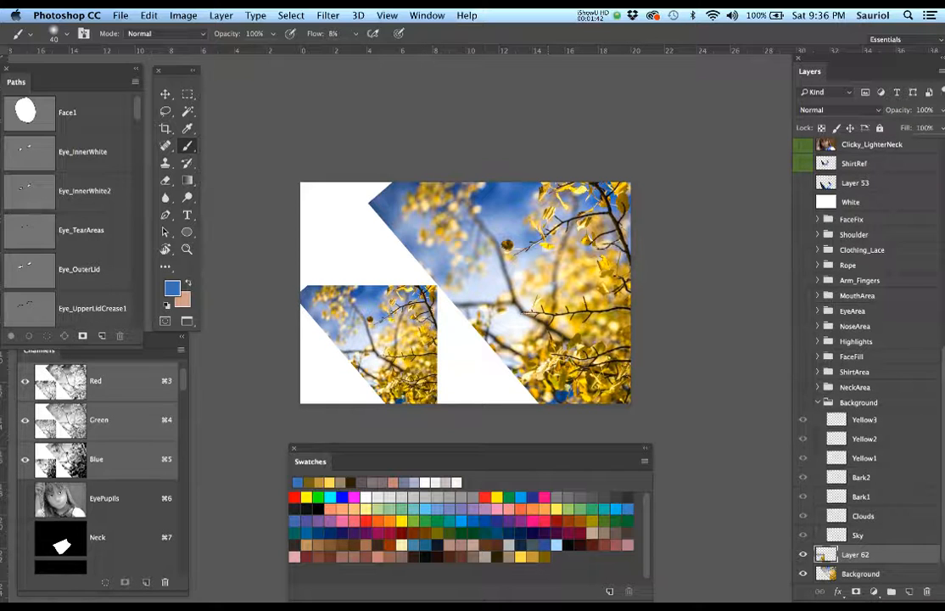
Move the reduced leaf photo layer above the Background group in the layer stack.
drag(585, 323, 665, 295)
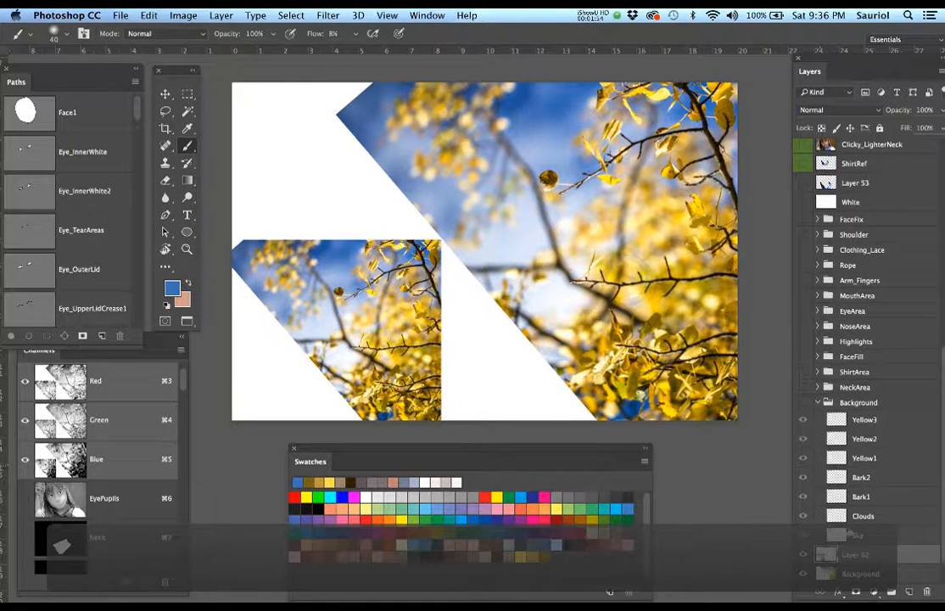
drag(850, 532, 840, 409)
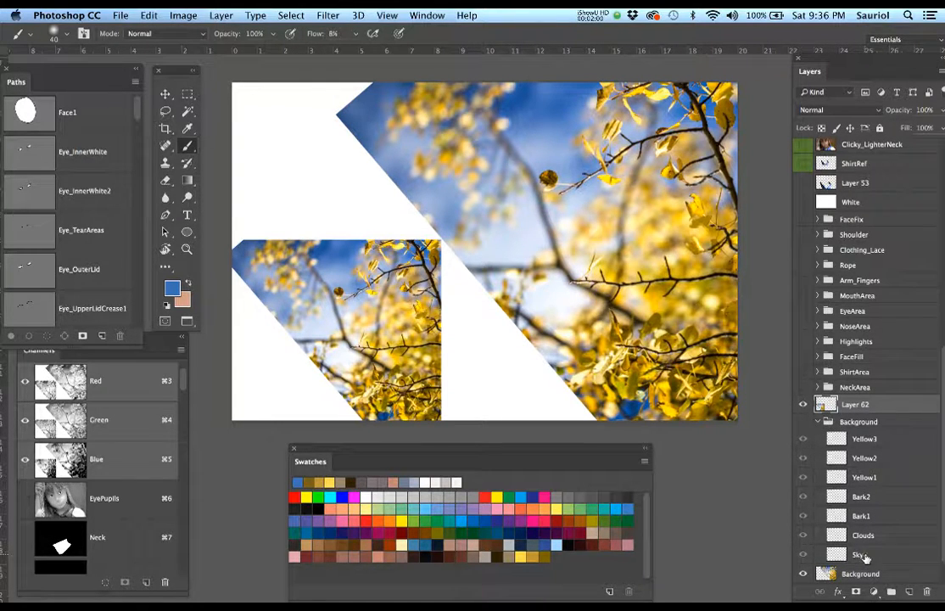
Fill the Sky layer with a light blue sampled from the photo's sky, hiding the full-size reference and showing the Background group.
click(865, 556)
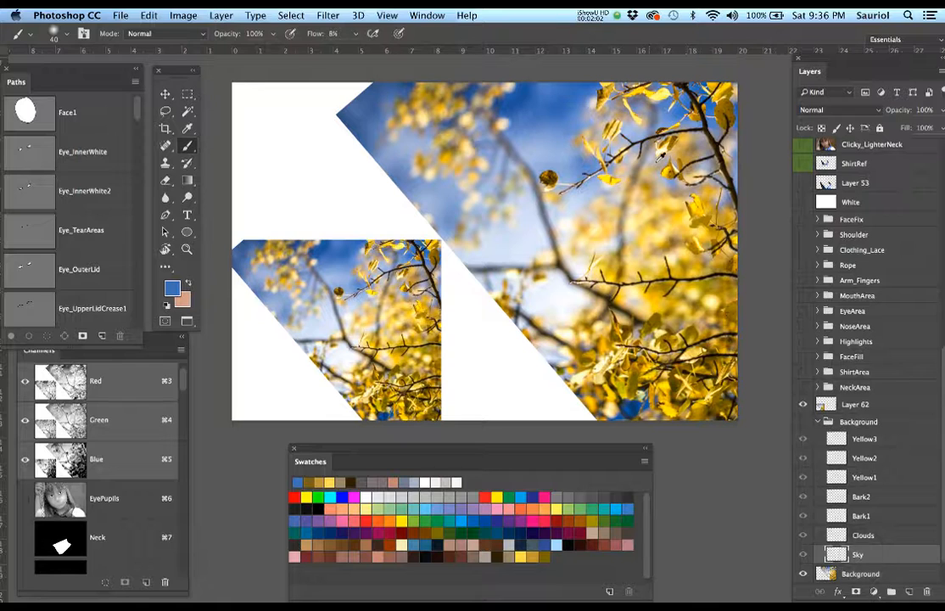
alt+click(568, 122)
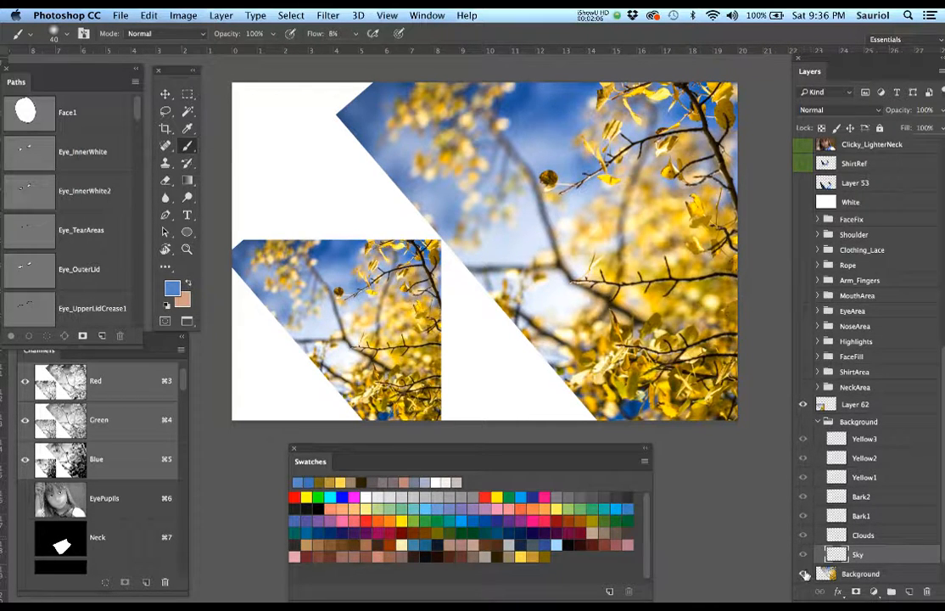
click(804, 575)
key(alt)
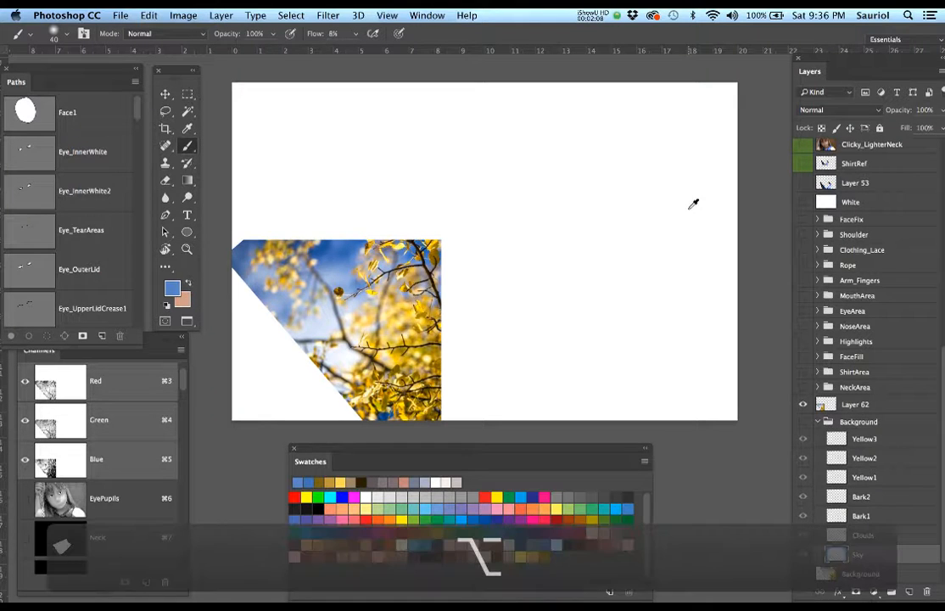
click(803, 422)
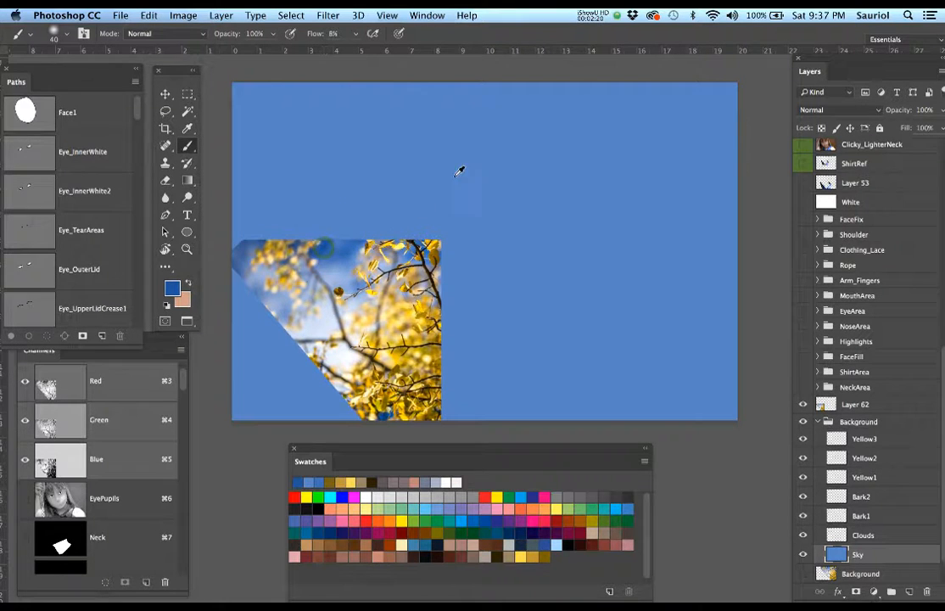
Paint the sampled darker blue along the upper edge of the Sky layer with a 1300 px soft brush at 8% flow.
key(b)
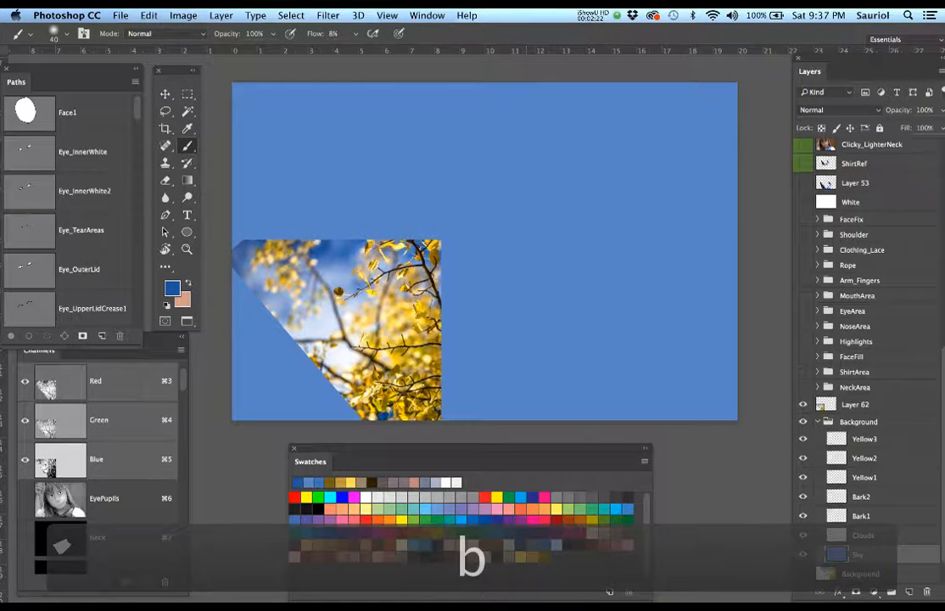
key(bracketright)
key(bracketright)
key(bracketright)
key(bracketright)
key(bracketright)
key(bracketright)
key(bracketright)
key(bracketright)
key(bracketright)
key(bracketright)
key(bracketright)
key(bracketright)
key(bracketright)
key(bracketright)
key(bracketright)
key(bracketright)
key(bracketright)
key(bracketright)
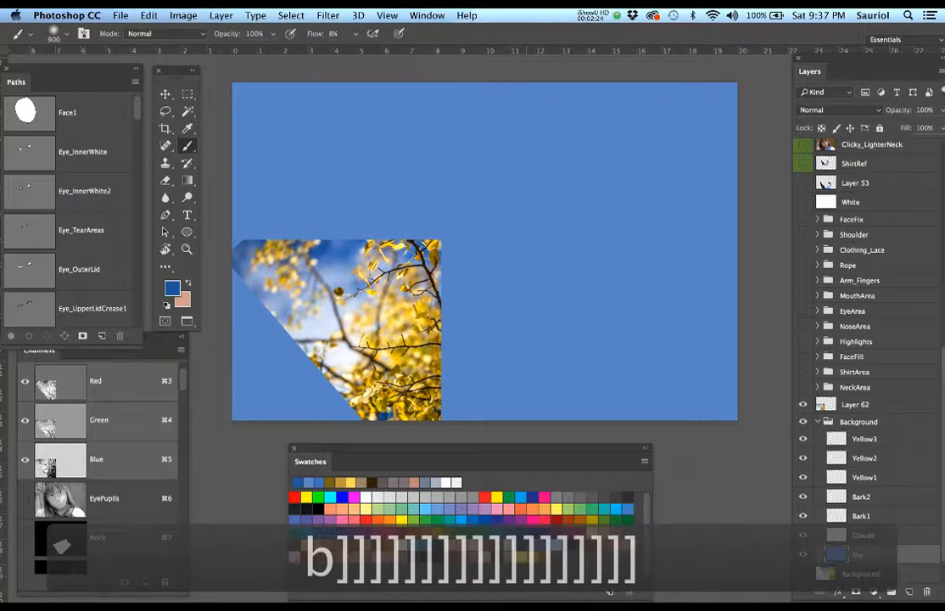
key(bracketright)
key(bracketright)
key(bracketright)
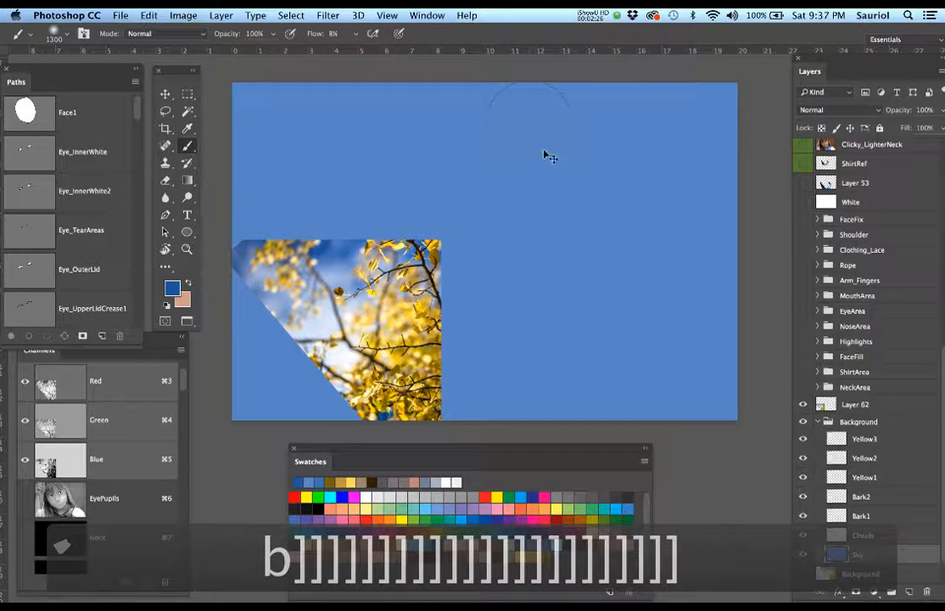
drag(547, 149, 556, 175)
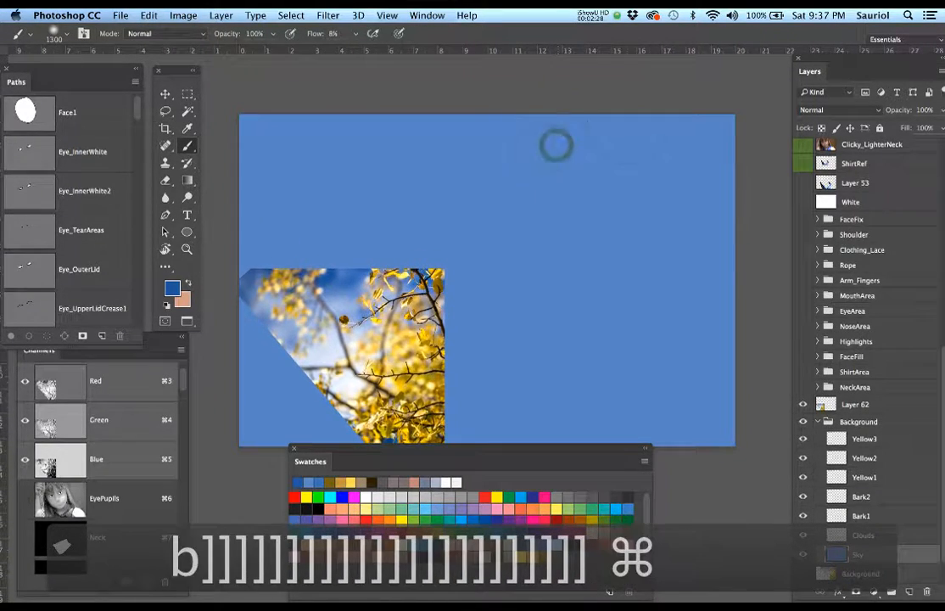
drag(677, 117, 407, 119)
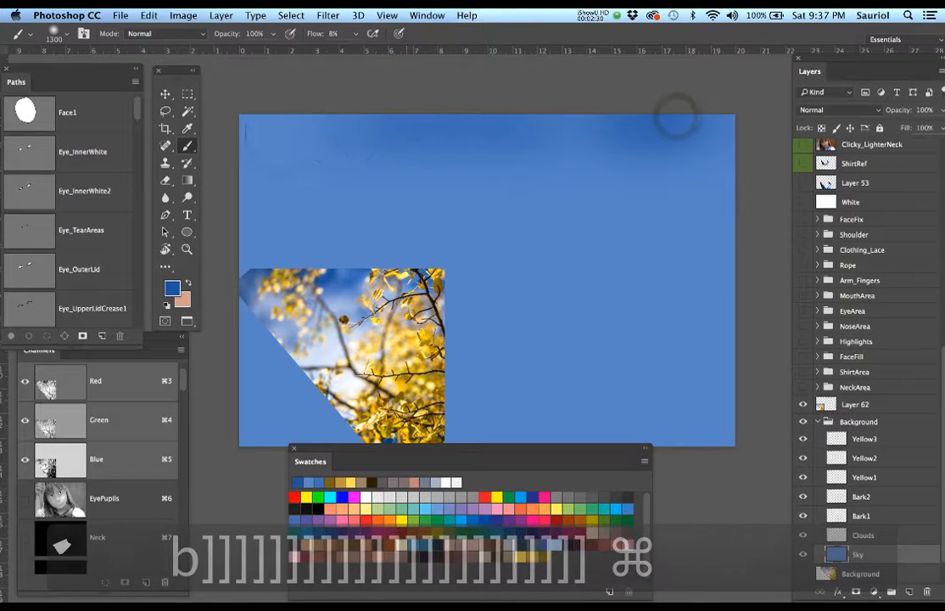
drag(585, 133, 322, 121)
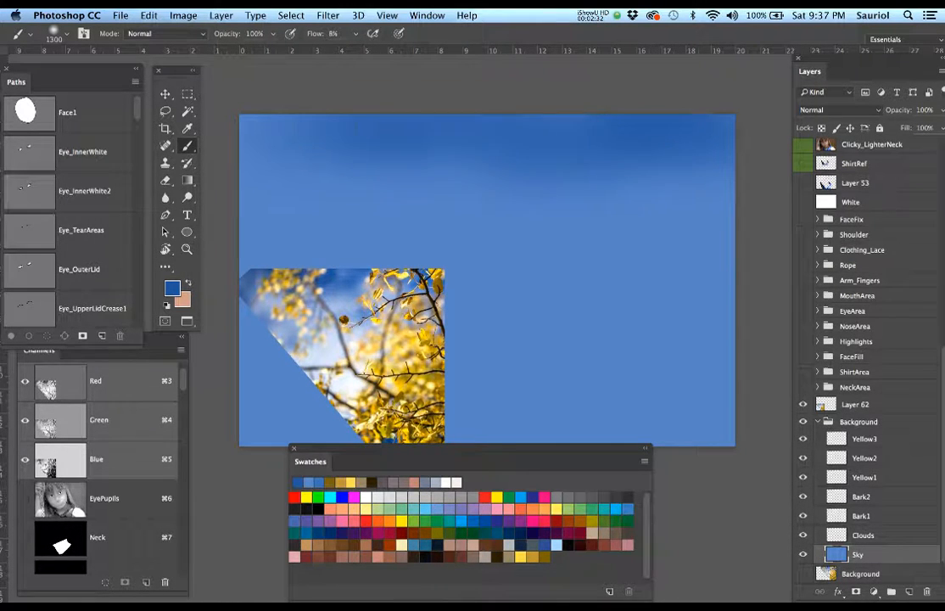
Blend the darker blue down through the upper half of the sky in soft uneven patches and save the document.
drag(458, 130, 699, 140)
mouse_move(706, 146)
mouse_down()
mouse_move(519, 190)
mouse_move(761, 192)
mouse_move(566, 197)
mouse_up()
drag(350, 223, 305, 219)
drag(390, 211, 297, 187)
drag(425, 198, 305, 162)
drag(503, 207, 356, 169)
drag(668, 222, 476, 222)
drag(515, 256, 458, 242)
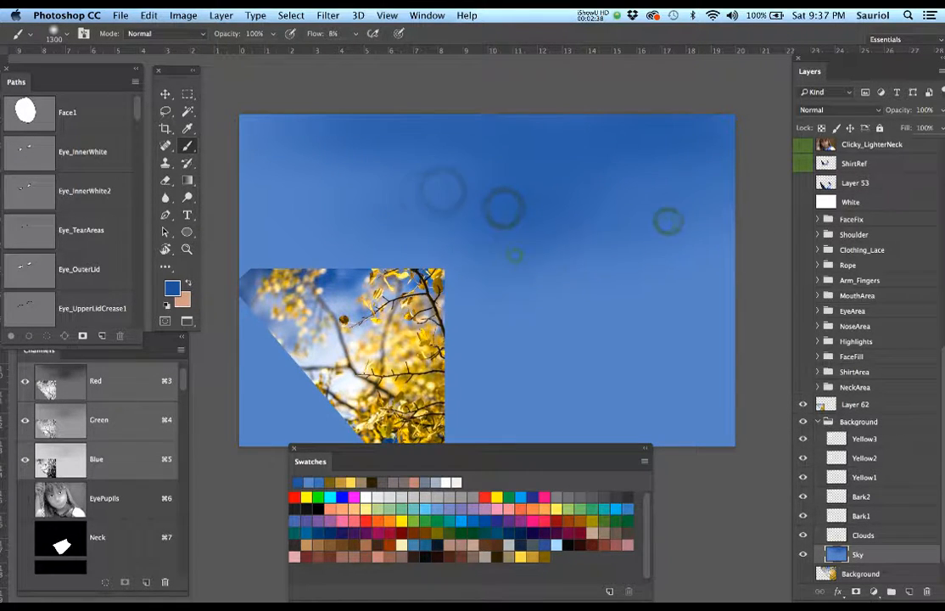
drag(562, 269, 475, 246)
drag(586, 259, 492, 229)
drag(668, 164, 586, 170)
mouse_move(558, 169)
mouse_down()
mouse_move(540, 173)
mouse_move(607, 199)
mouse_move(628, 183)
mouse_up()
drag(588, 208, 679, 187)
mouse_move(713, 130)
mouse_down()
mouse_move(508, 110)
mouse_move(787, 162)
mouse_up()
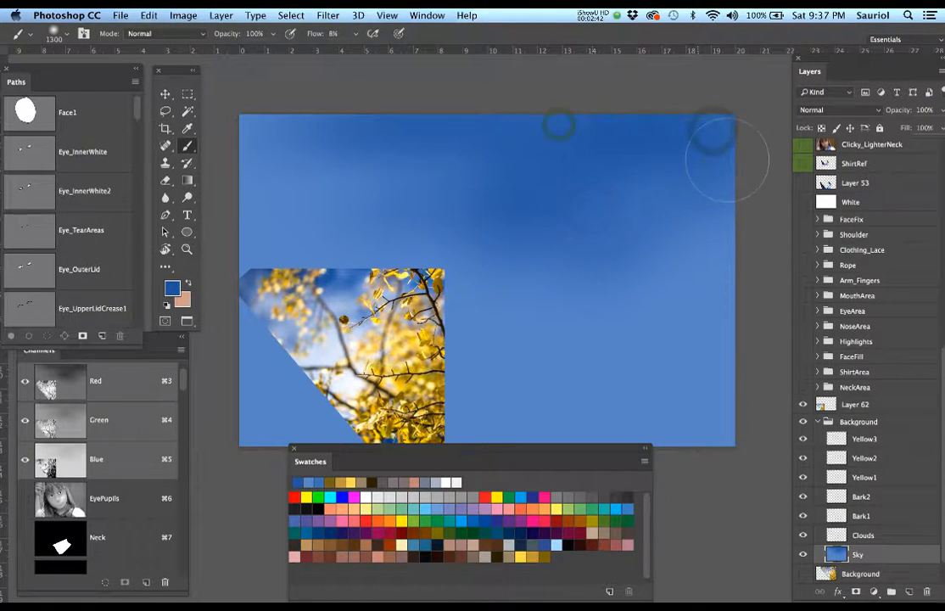
mouse_move(703, 159)
mouse_down()
mouse_move(722, 125)
mouse_move(679, 132)
mouse_up()
drag(727, 180, 741, 180)
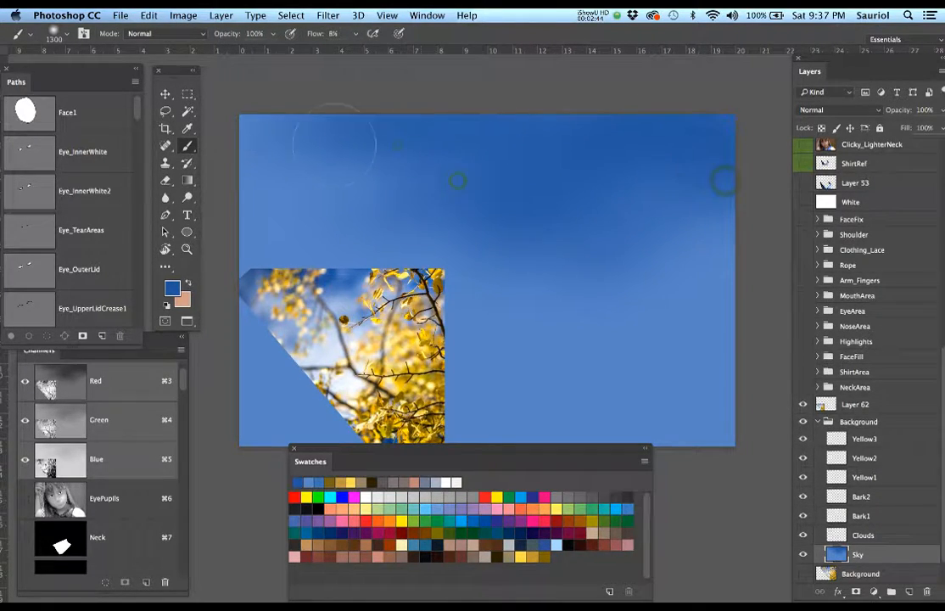
key(super+s)
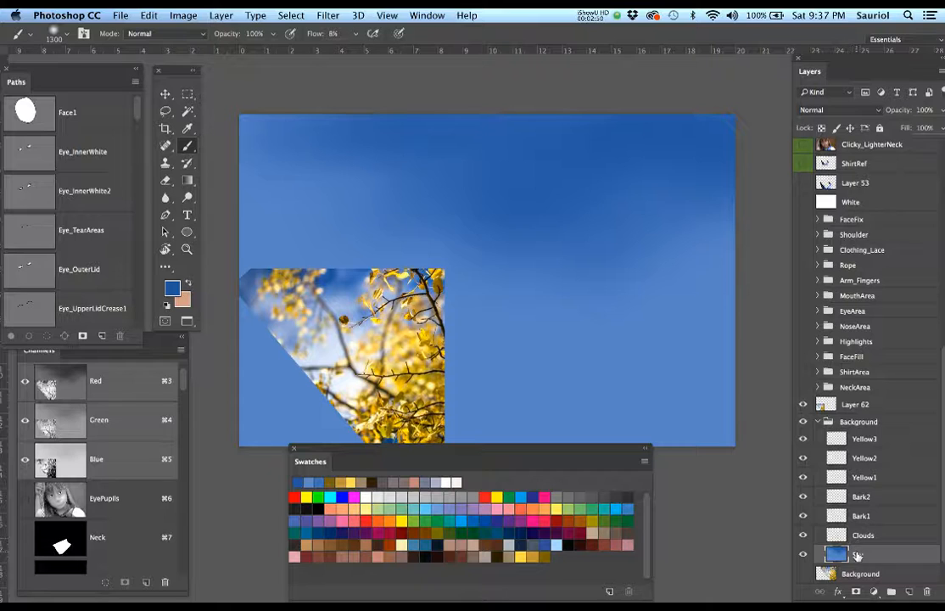
Add a new layer directly above Sky and name it Sky2.
click(911, 591)
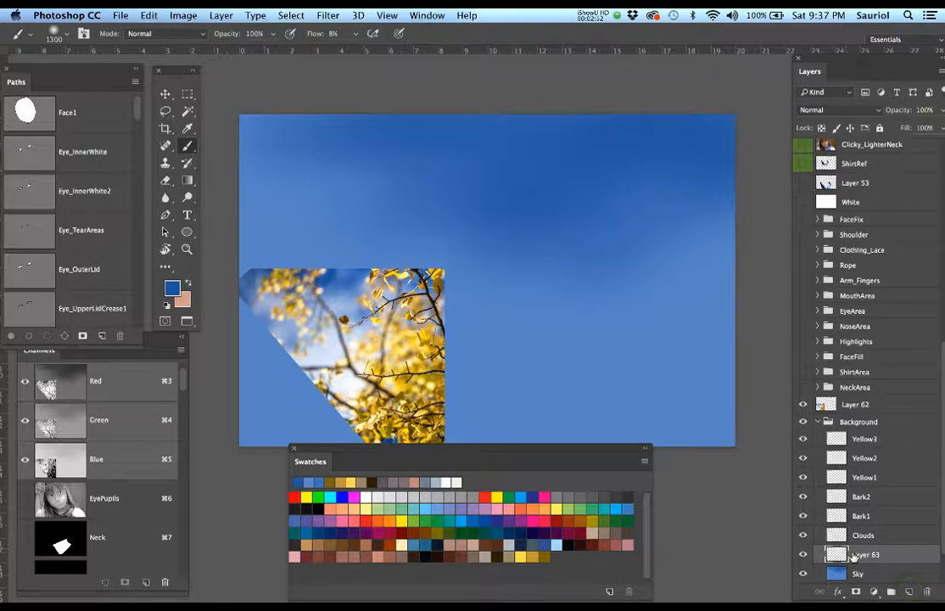
double_click(852, 556)
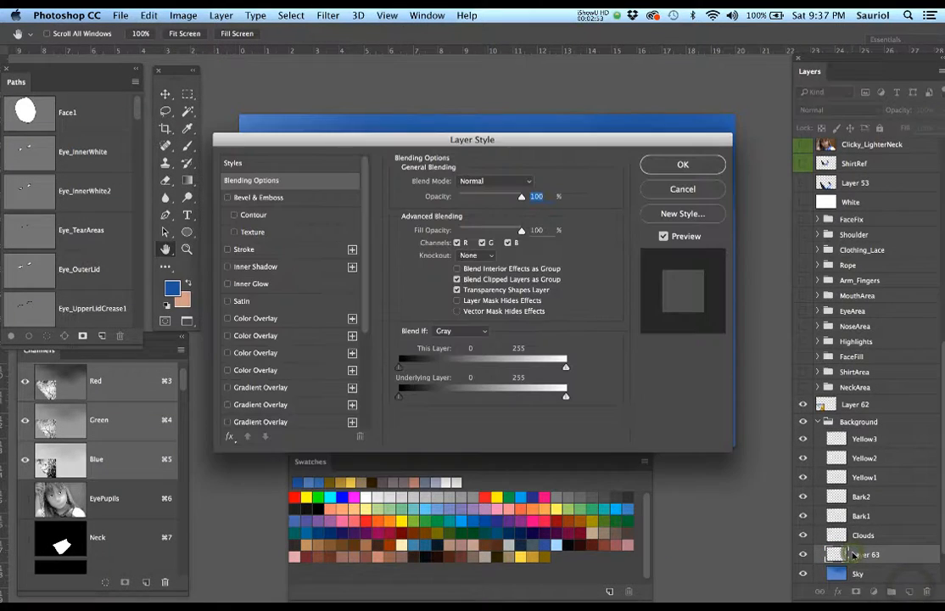
click(681, 189)
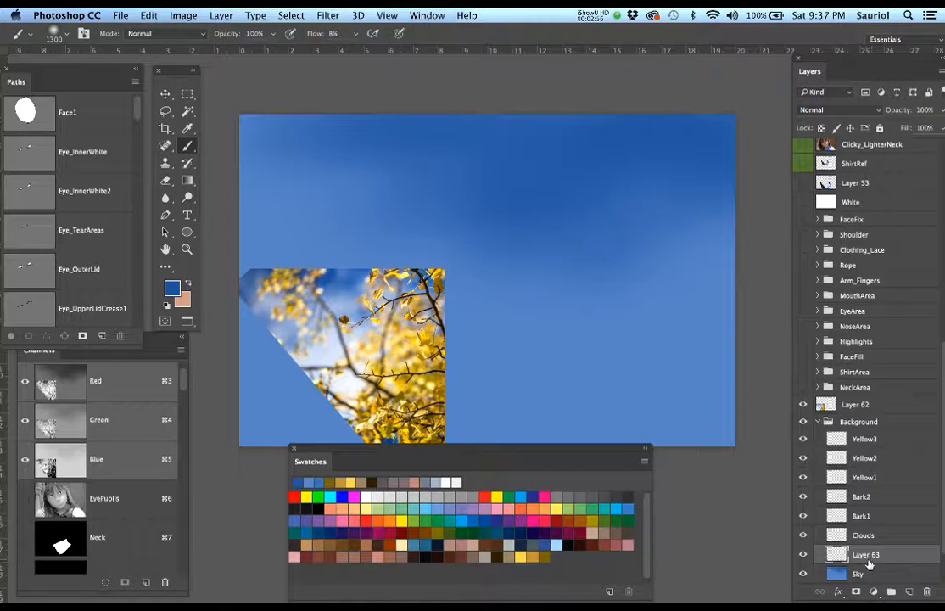
text(Sky2)
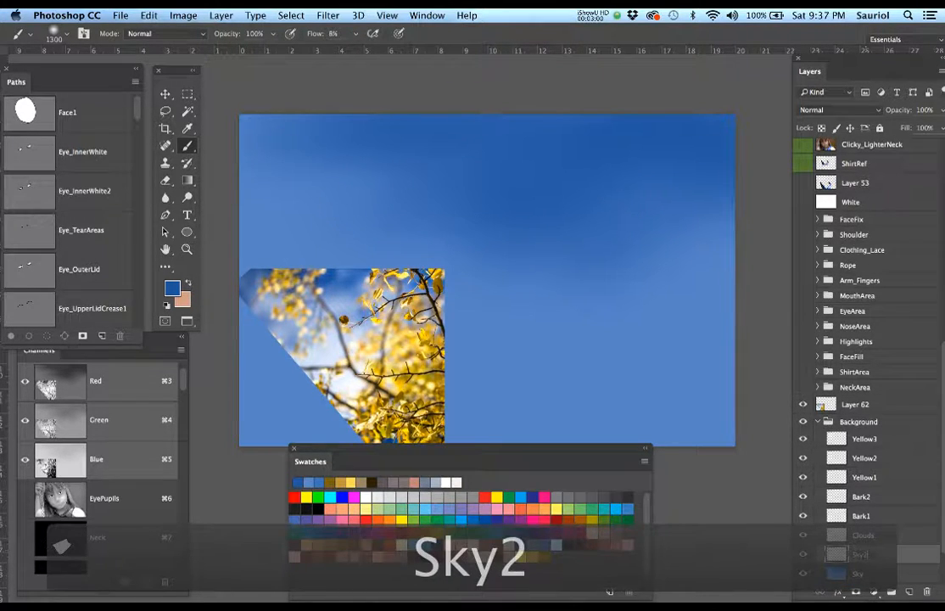
Sample the near-white cloud color from the leaf photo and paint a faint haze along the sky's lower-right area on Sky2.
drag(649, 400, 640, 375)
alt+super+click(602, 321)
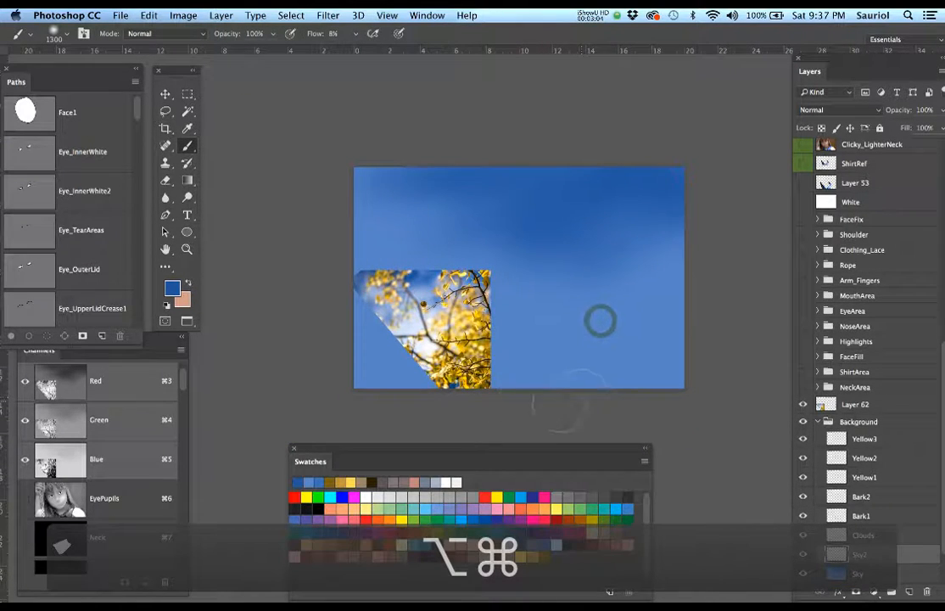
alt+click(427, 348)
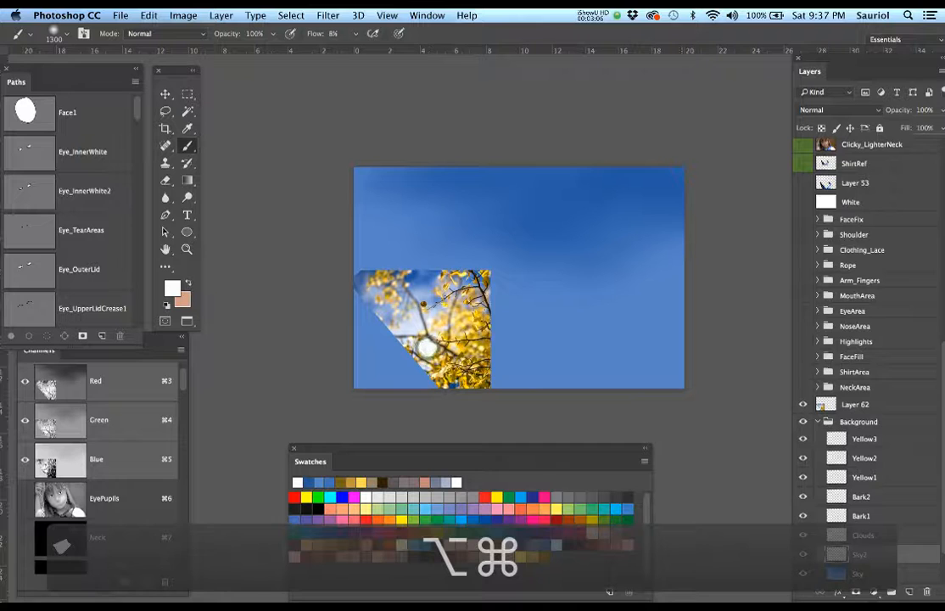
mouse_move(675, 367)
mouse_down()
mouse_move(542, 391)
mouse_move(689, 363)
mouse_up()
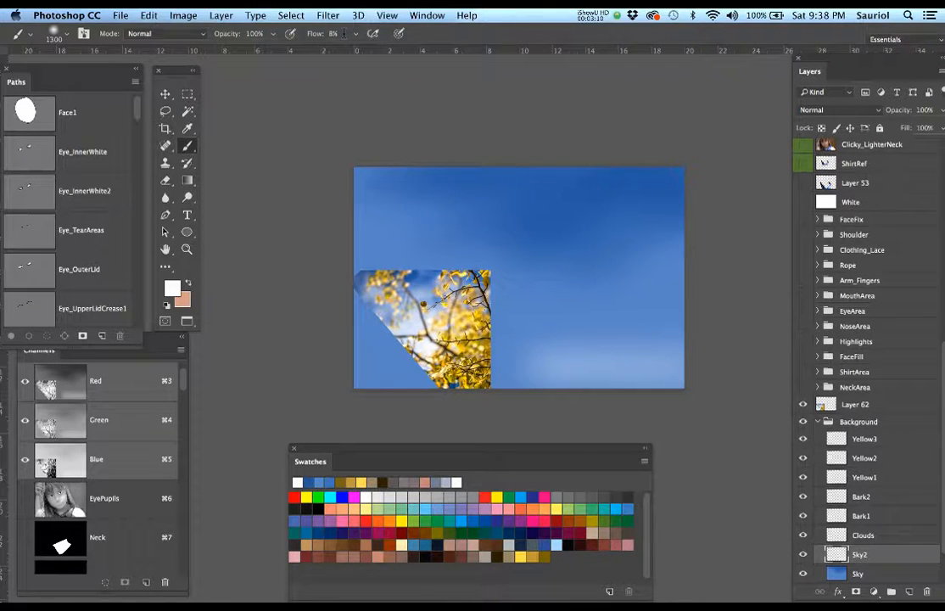
Build up the white haze over the sky's lower-right area with the brush enlarged to 1700 px.
key(bracketright)
key(bracketright)
key(bracketright)
key(bracketright)
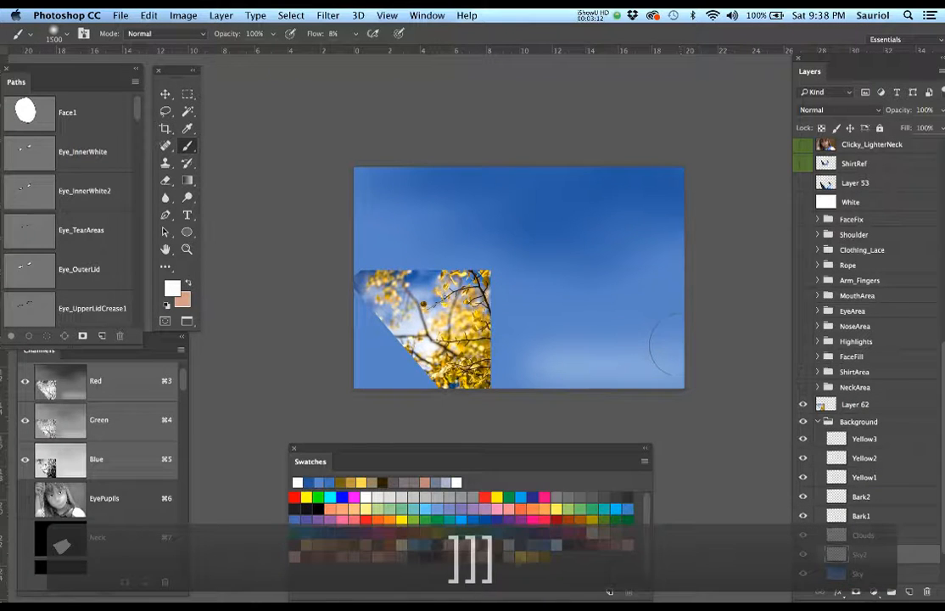
mouse_move(672, 311)
mouse_down()
mouse_move(626, 323)
mouse_move(548, 363)
mouse_move(559, 400)
mouse_move(615, 373)
mouse_up()
drag(651, 347, 662, 349)
drag(519, 317, 566, 333)
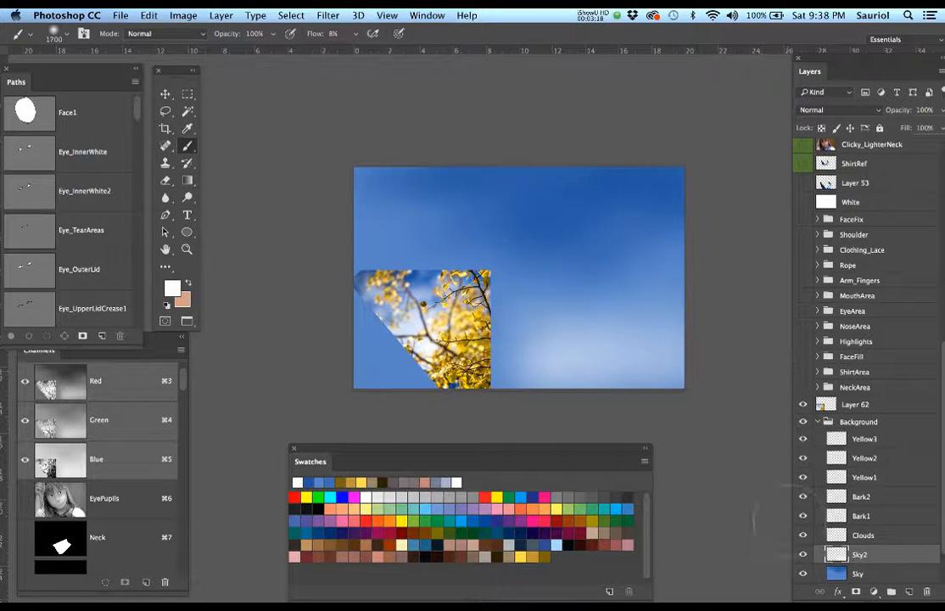
Move the full-size leaf photo layer out from below the Background group to directly above it.
scroll(812, 560, down, 3)
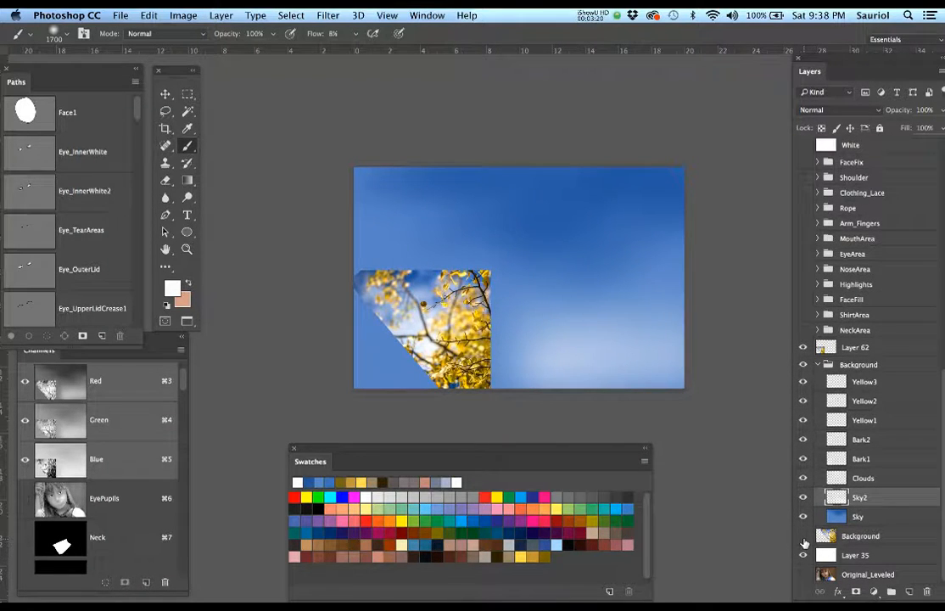
click(803, 537)
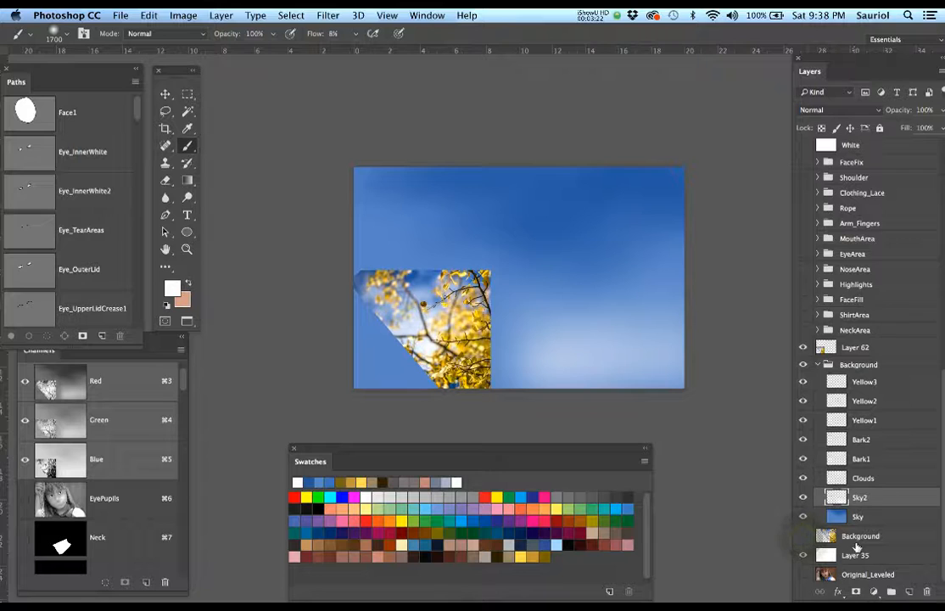
drag(859, 536, 854, 359)
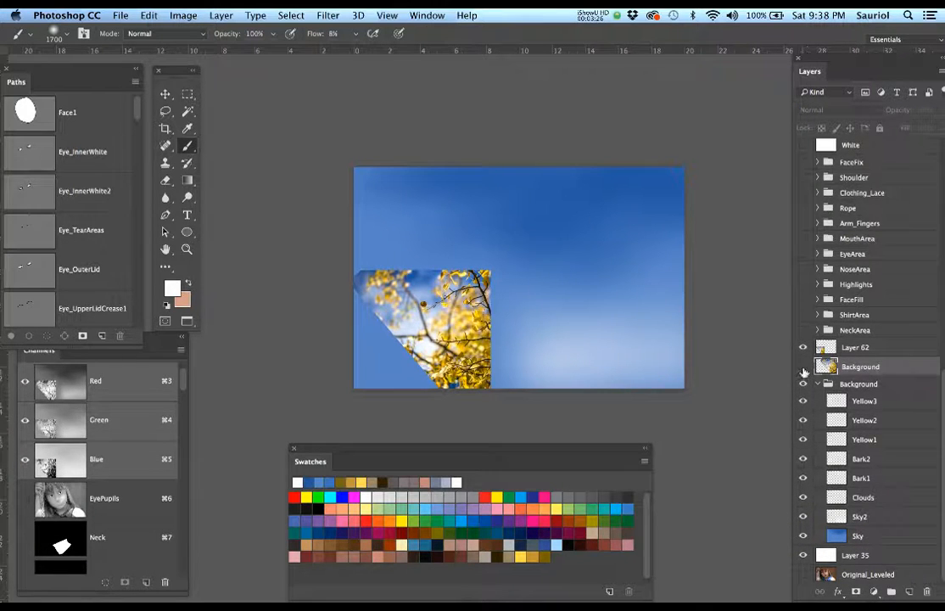
Compare the painted sky with the full-size leaf photo by toggling the photo's visibility, leaving it hidden.
click(803, 367)
click(803, 367)
click(802, 367)
click(803, 367)
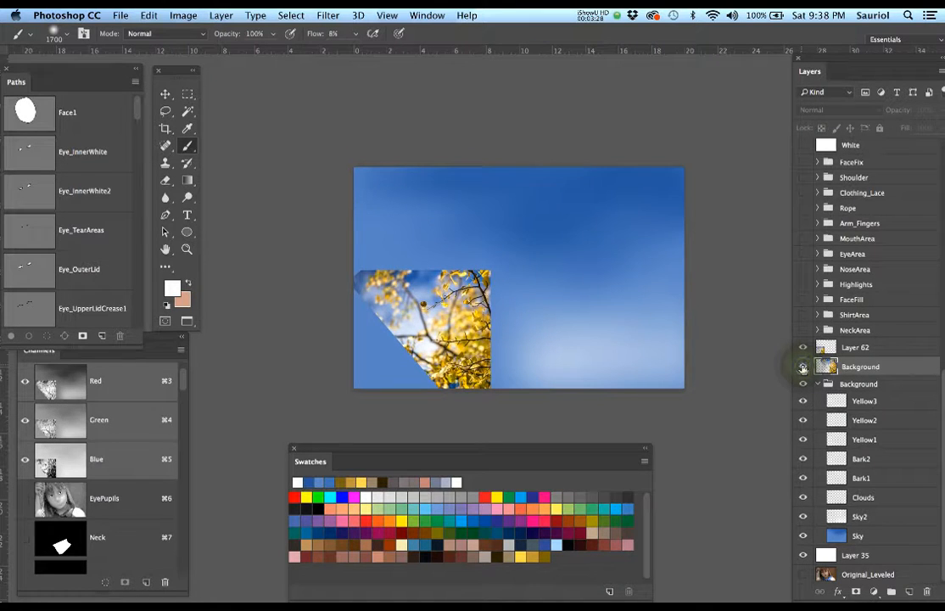
click(803, 367)
click(802, 367)
Paint more white haze on Sky2, extending the cloud up and inward to the middle of the sky.
click(861, 517)
mouse_move(666, 290)
mouse_down()
mouse_move(554, 295)
mouse_move(543, 319)
mouse_up()
drag(548, 323, 548, 319)
mouse_move(557, 367)
mouse_down()
mouse_move(616, 382)
mouse_move(592, 382)
mouse_move(559, 335)
mouse_move(541, 284)
mouse_up()
drag(545, 262, 522, 260)
drag(508, 259, 480, 276)
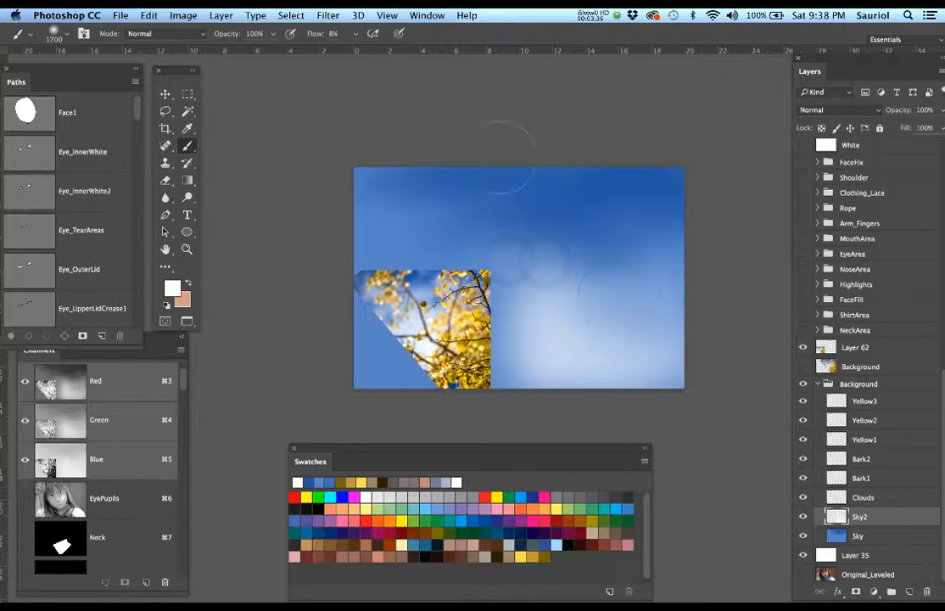
Hide the reduced leaf photo and soften the cloud across the sky's lower middle with white at 5% flow.
click(333, 33)
text(5)
click(802, 348)
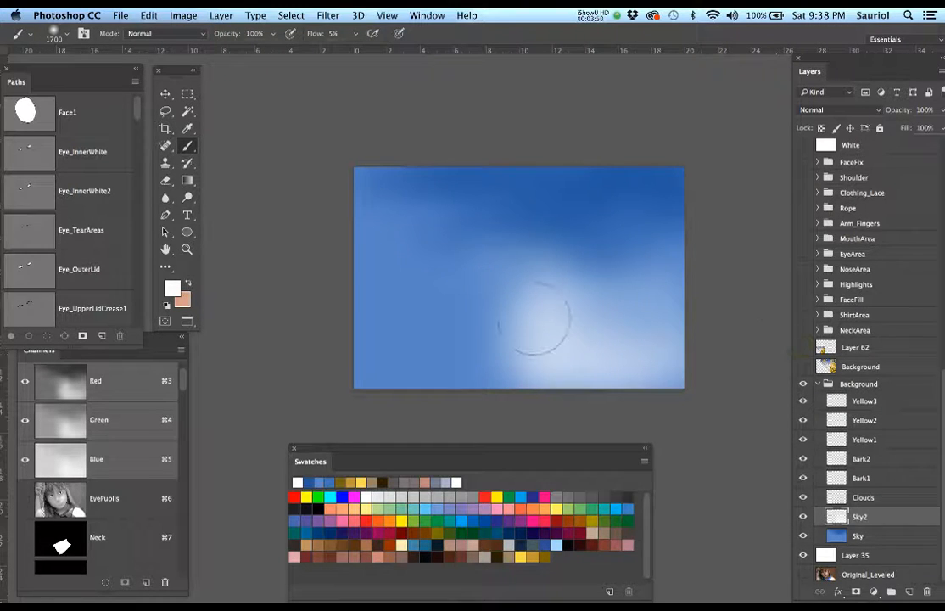
mouse_move(498, 355)
mouse_down()
mouse_move(446, 356)
mouse_move(500, 375)
mouse_up()
mouse_move(509, 377)
mouse_down()
mouse_move(542, 368)
mouse_move(519, 360)
mouse_up()
mouse_move(521, 343)
mouse_down()
mouse_move(449, 331)
mouse_move(577, 348)
mouse_up()
drag(561, 352, 641, 364)
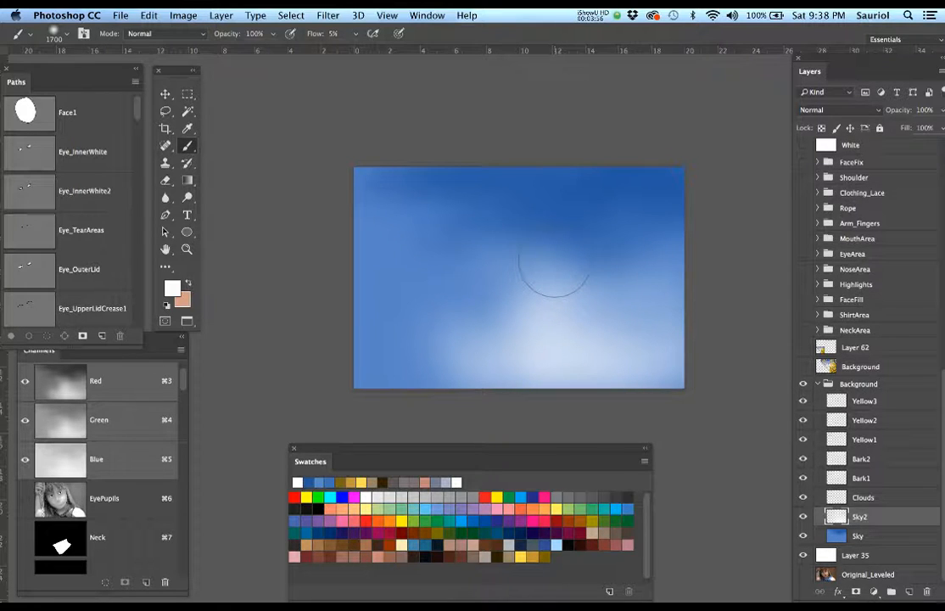
drag(554, 261, 545, 287)
Show the full Brush settings and move them aside so most of the painted sky stays uncovered.
click(439, 14)
click(443, 132)
mouse_move(898, 122)
mouse_down()
mouse_move(441, 249)
mouse_move(526, 93)
mouse_up()
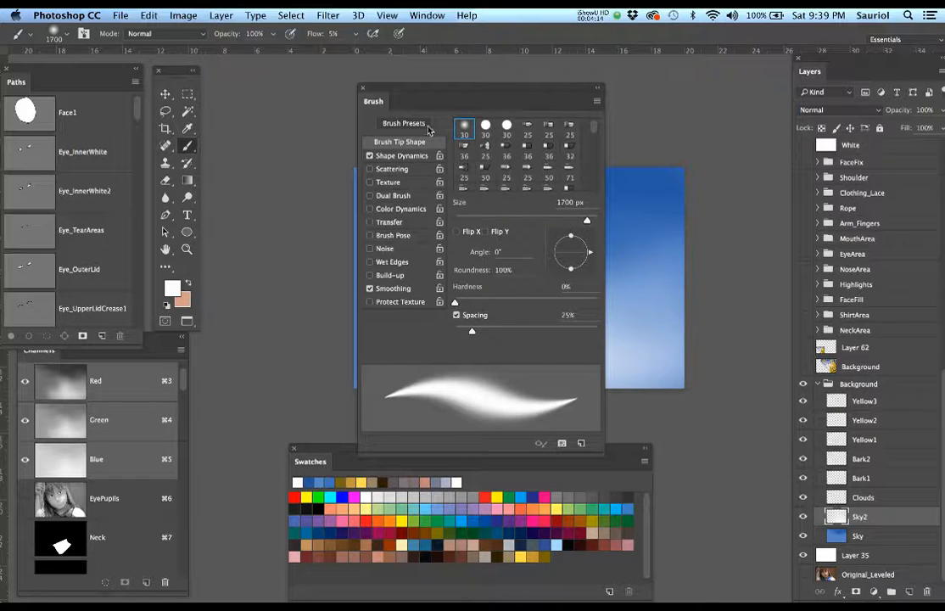
drag(434, 88, 611, 90)
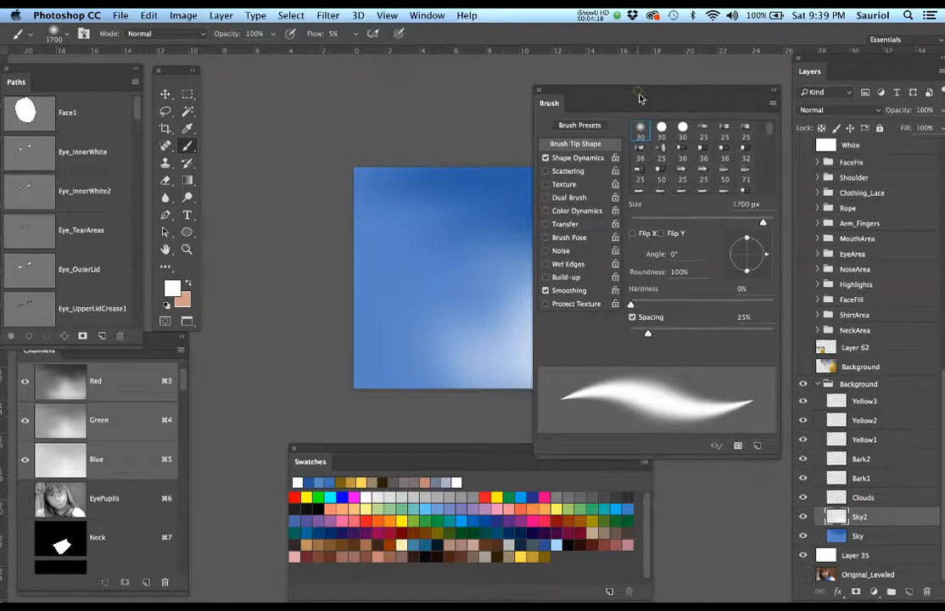
drag(641, 95, 758, 183)
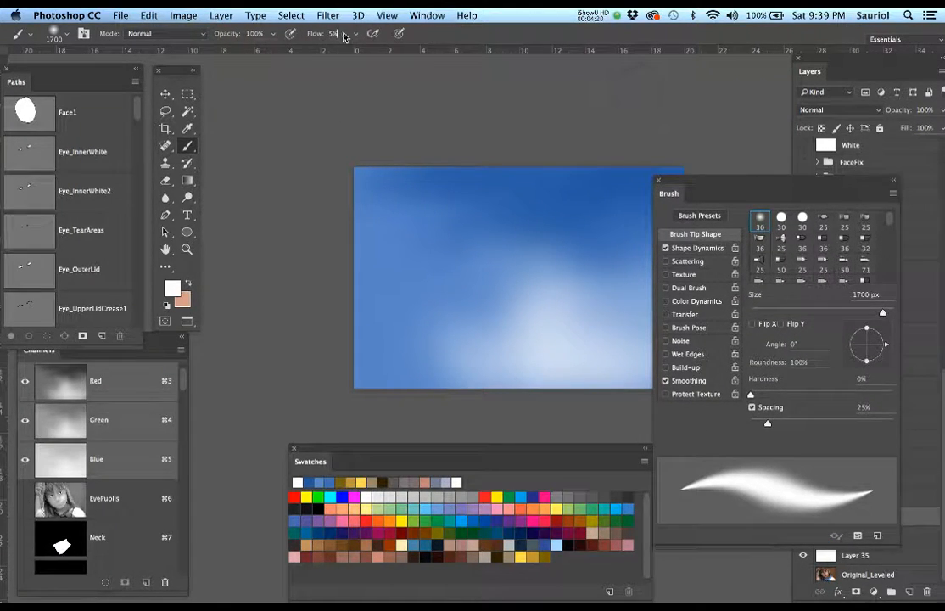
Set the brush flow to 100% and reduce the brush size to 900 px.
drag(356, 34, 413, 49)
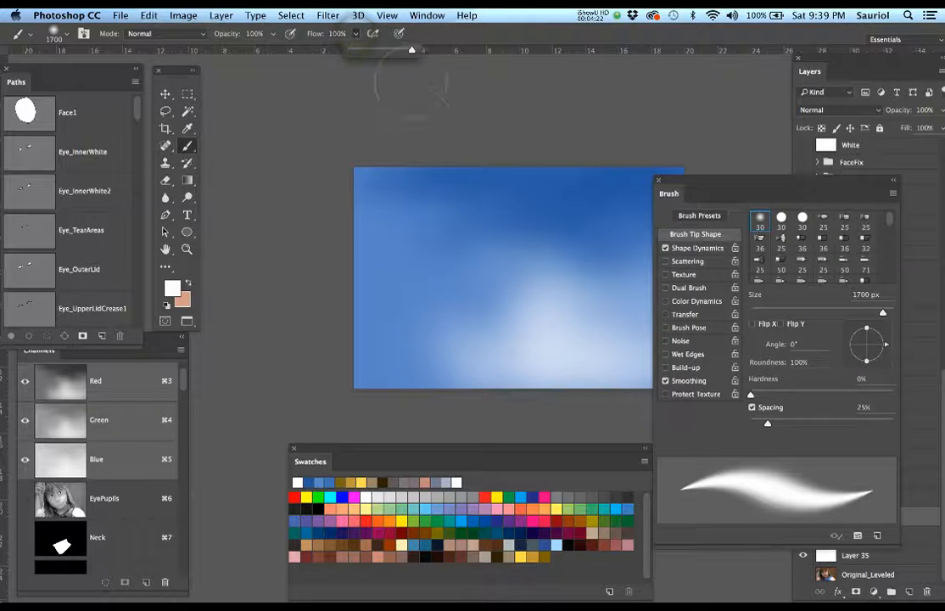
key(bracketleft)
key(bracketleft)
key(bracketleft)
key(bracketleft)
key(bracketleft)
key(bracketleft)
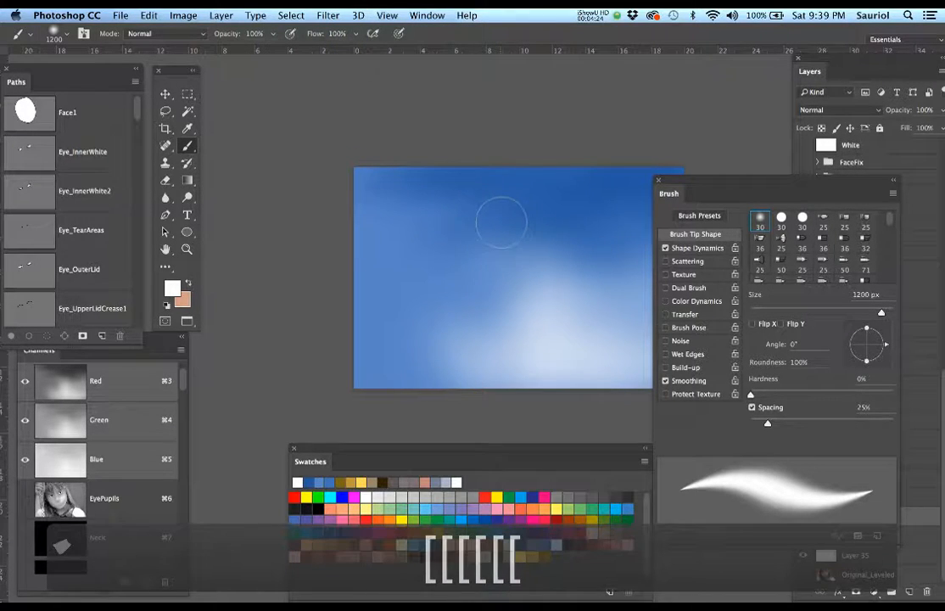
key(bracketleft)
key(bracketleft)
key(bracketleft)
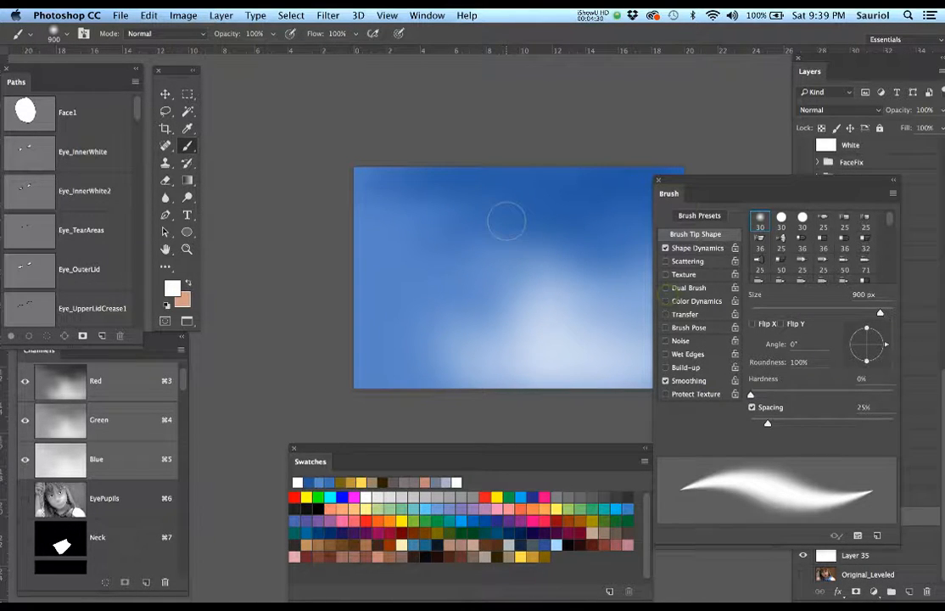
Set the brush hardness to 100% and spacing to 1%, testing it with a white stroke across the upper sky.
right_click(506, 222)
drag(580, 283, 668, 294)
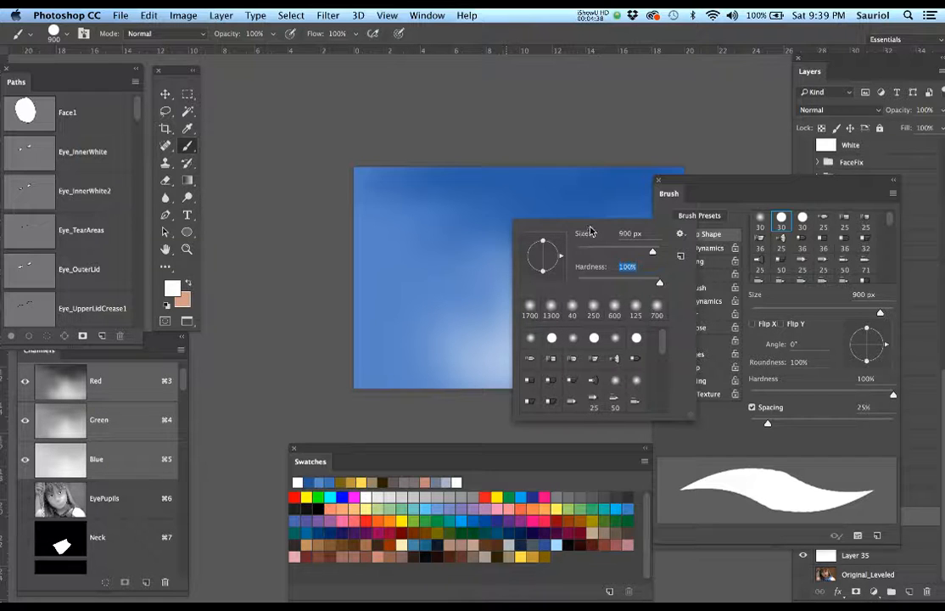
click(768, 427)
drag(766, 428, 751, 427)
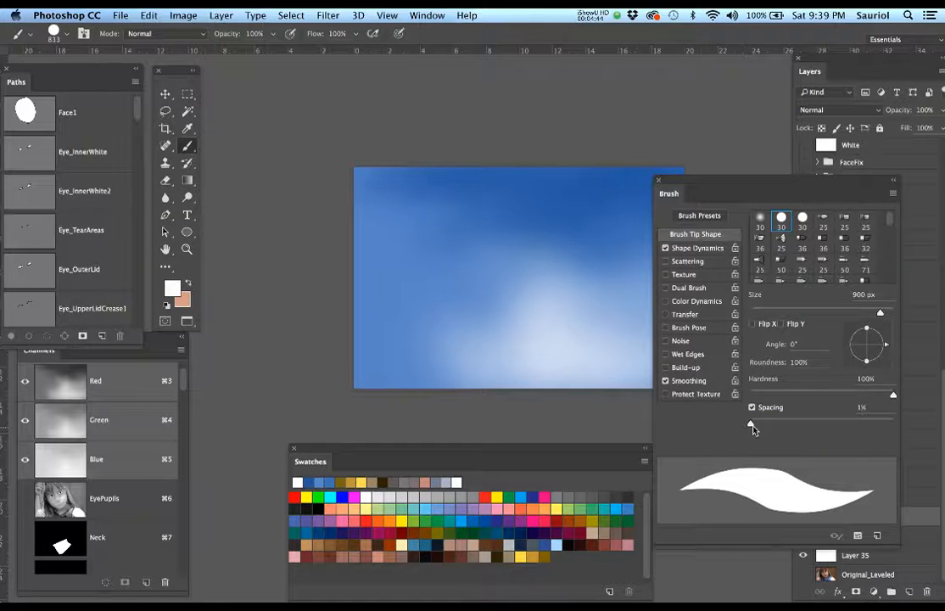
drag(574, 195, 390, 193)
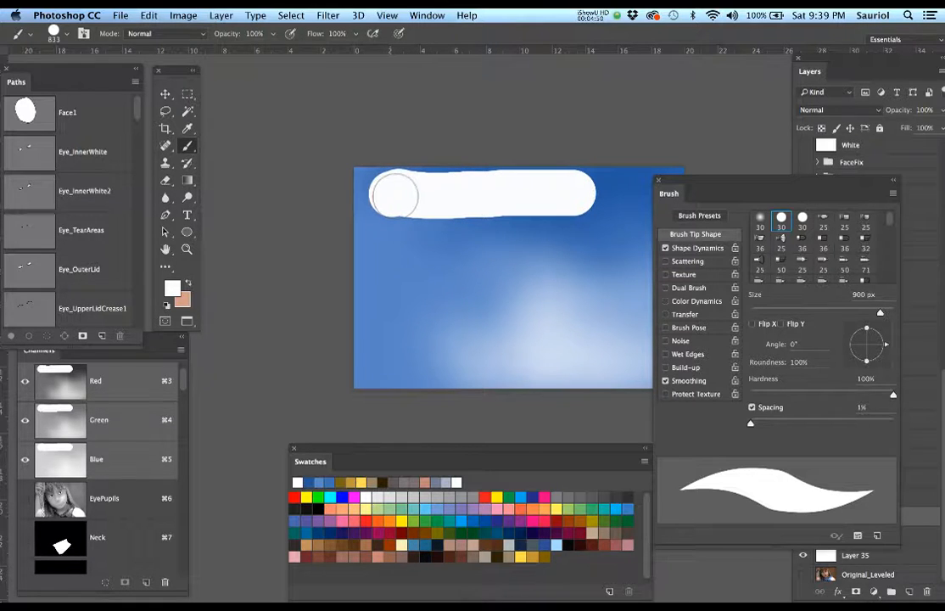
Set the brush spacing to 100% and test it with a row of touching white circles across the middle of the sky.
drag(749, 431, 821, 427)
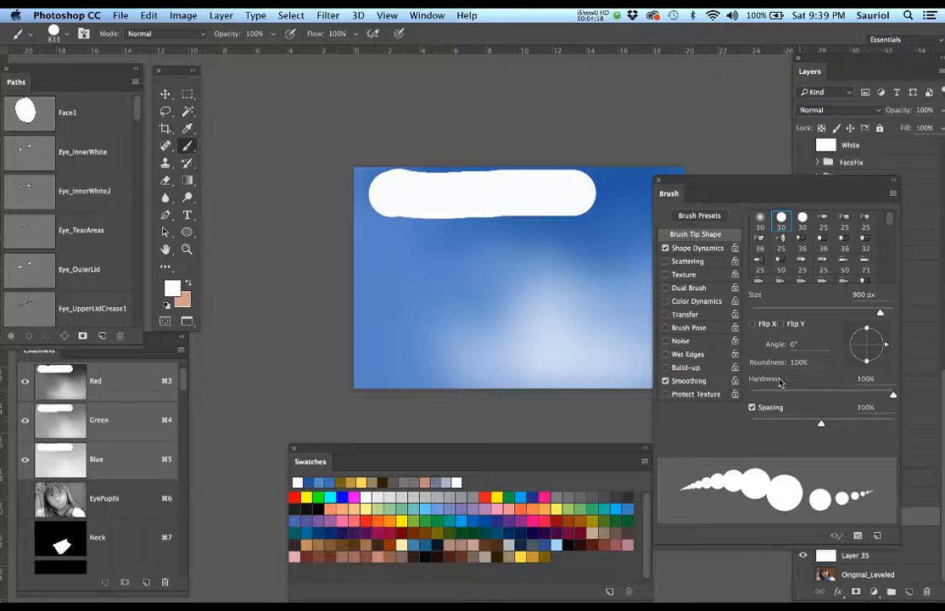
click(600, 260)
click(556, 263)
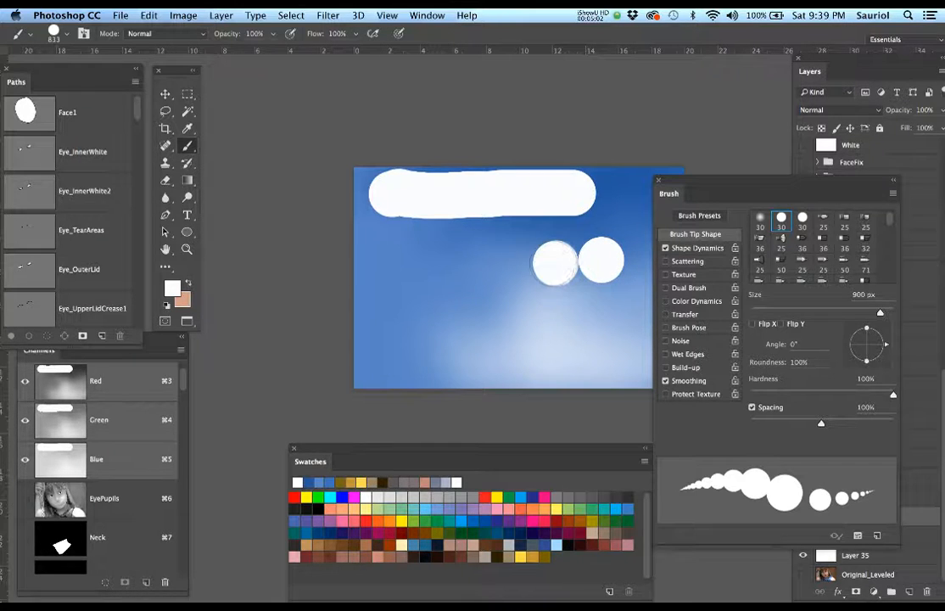
click(510, 265)
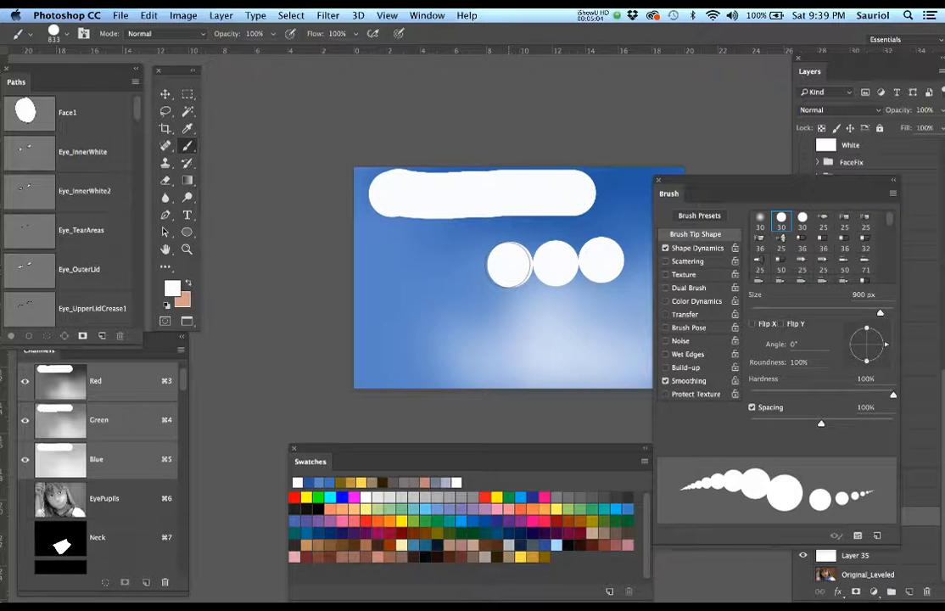
click(465, 268)
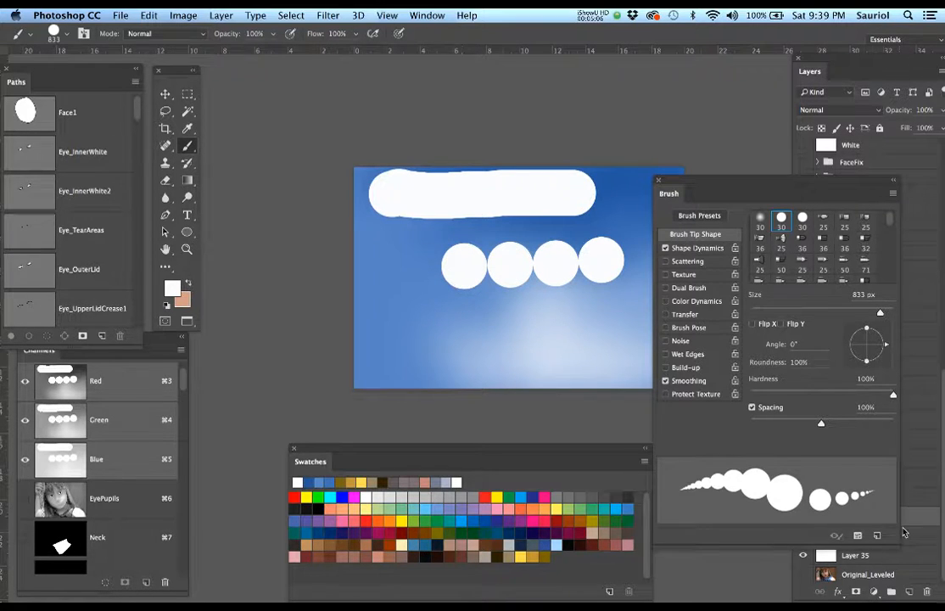
Set the brush spacing to 200% and test it with three widely spaced white circles below the first row.
drag(821, 423, 858, 425)
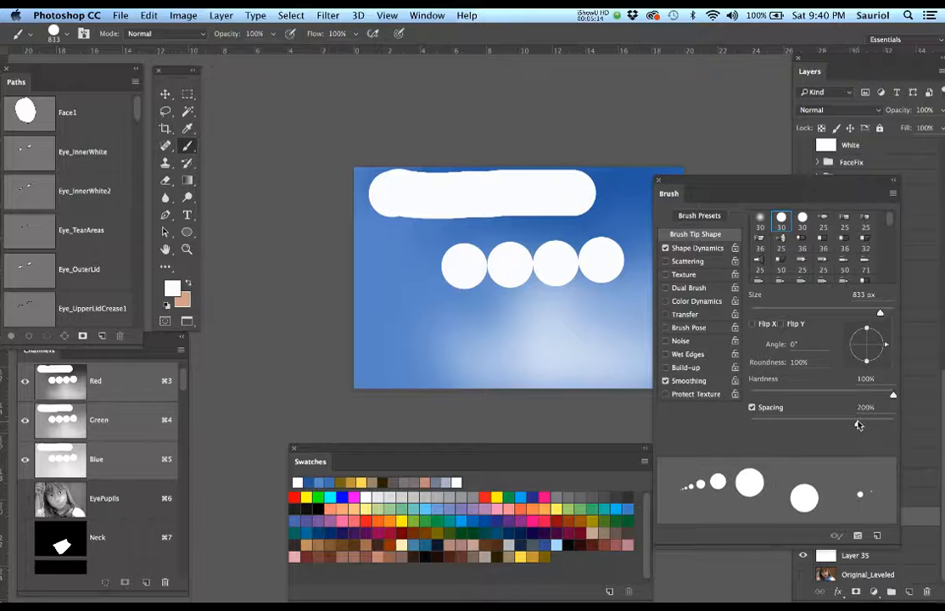
click(619, 312)
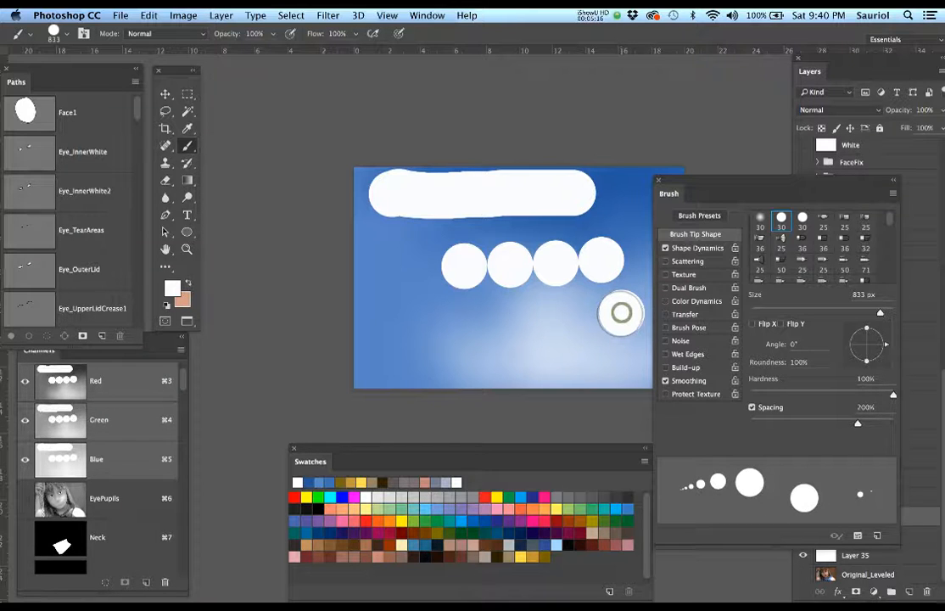
click(531, 317)
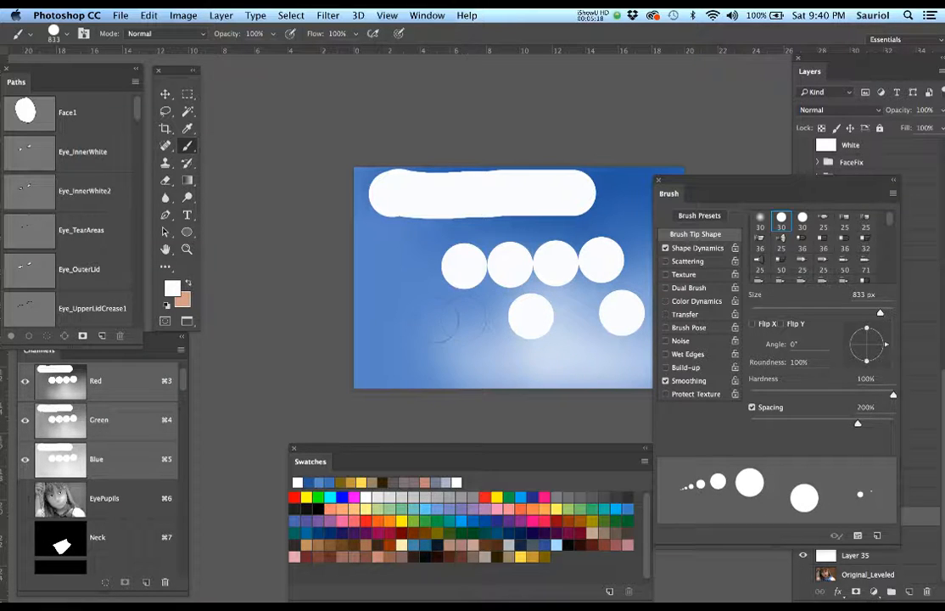
click(439, 319)
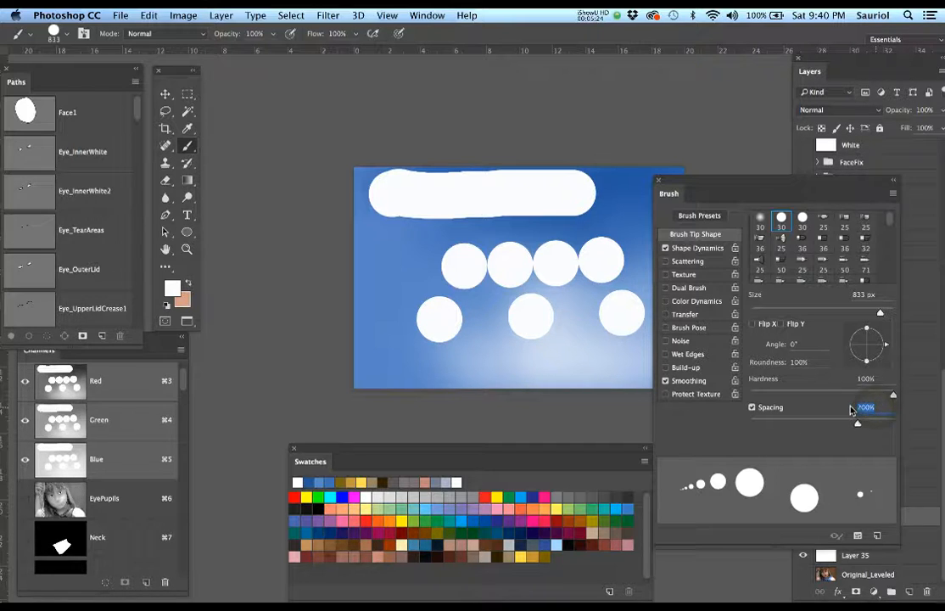
Set the brush spacing to 25% and test it with solid white strokes over the lower sky.
text(25)
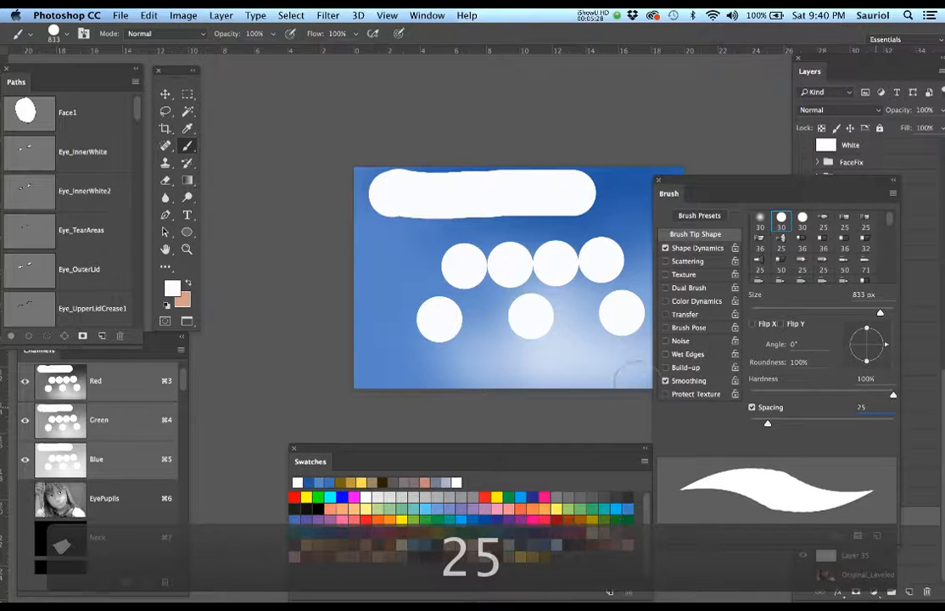
right_click(574, 335)
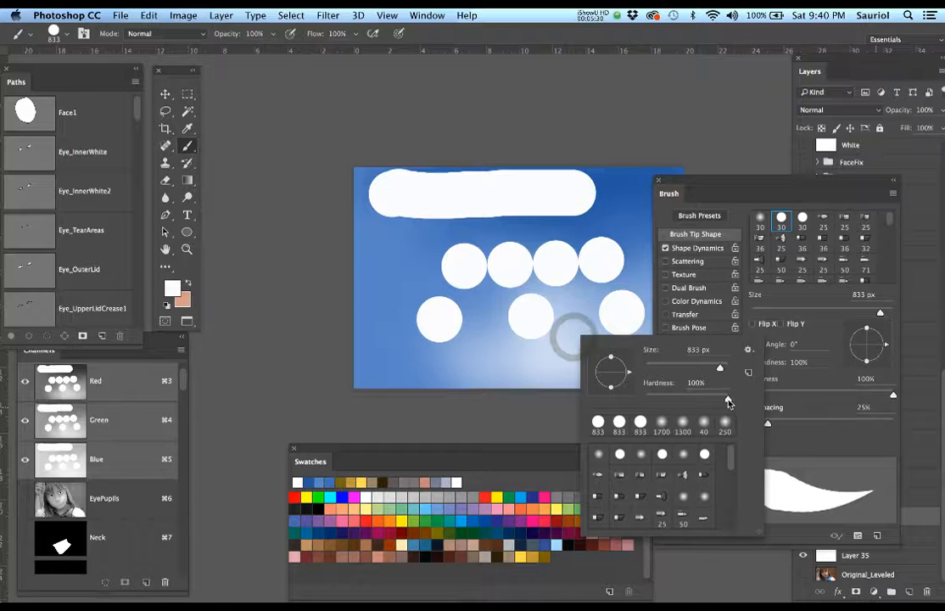
click(530, 336)
click(586, 345)
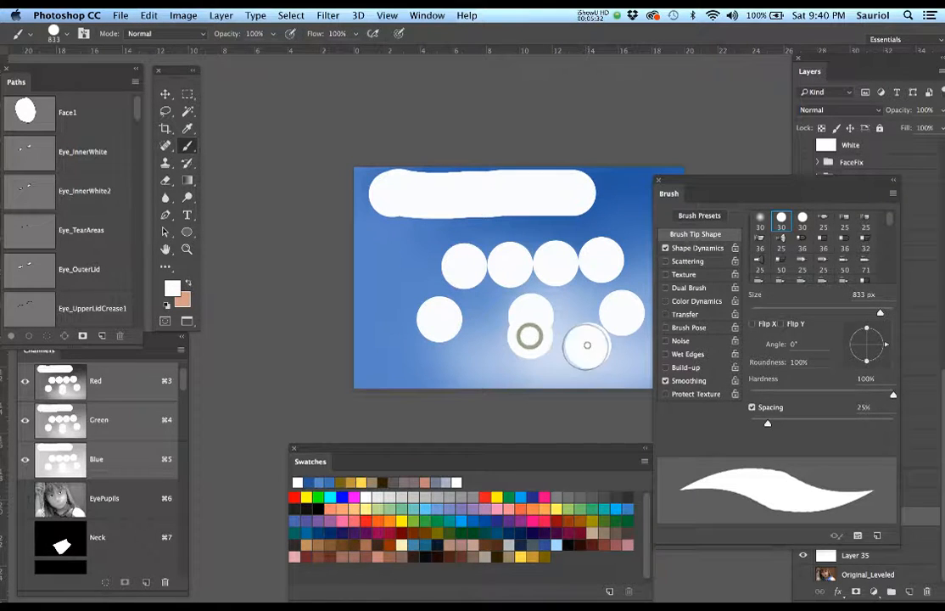
mouse_move(586, 345)
mouse_down()
mouse_move(405, 352)
mouse_move(379, 335)
mouse_move(393, 249)
mouse_move(492, 262)
mouse_move(528, 297)
mouse_move(511, 312)
mouse_move(454, 278)
mouse_move(475, 241)
mouse_move(527, 240)
mouse_up()
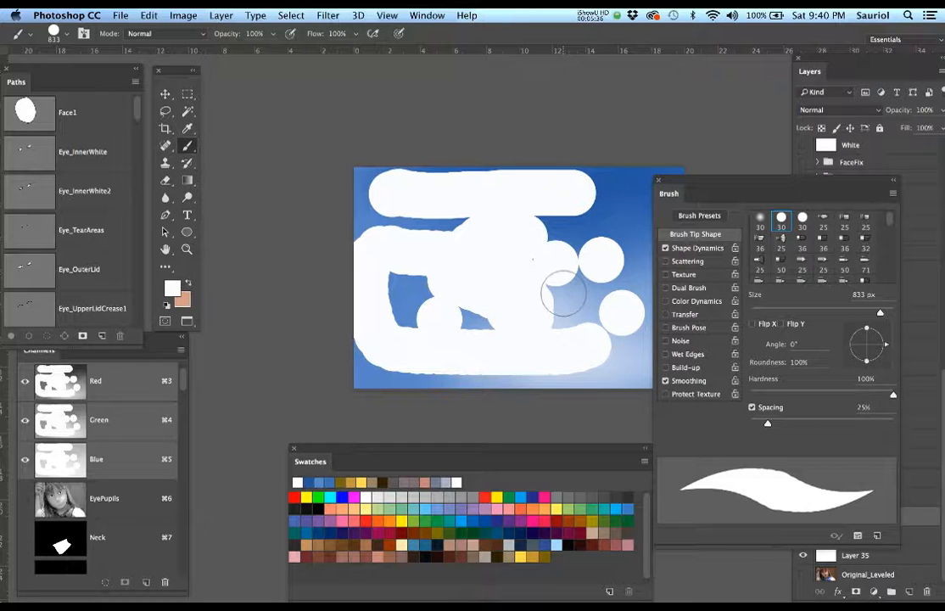
Make Sky2 the active layer and undo all the hard white test strokes and circles on the sky.
click(914, 409)
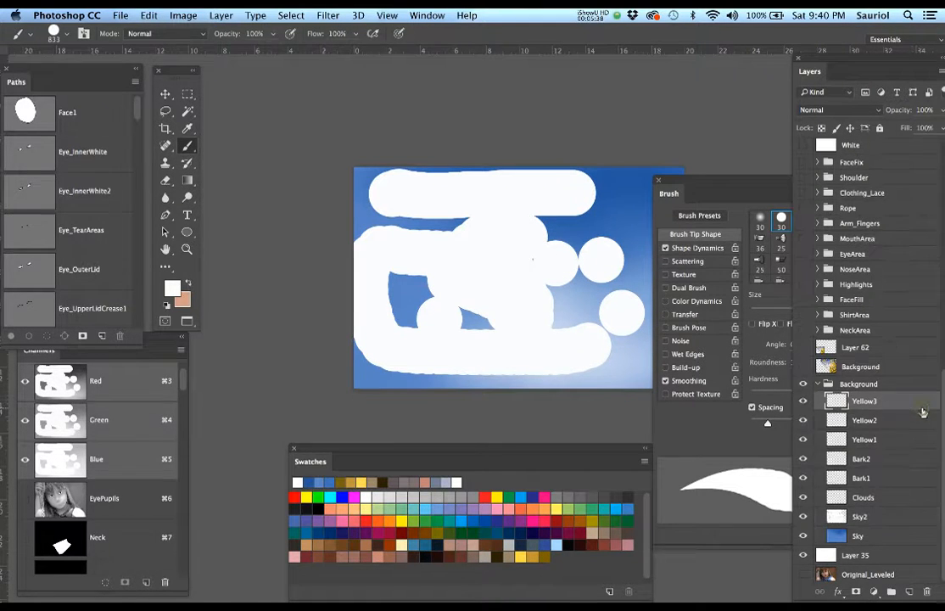
click(876, 516)
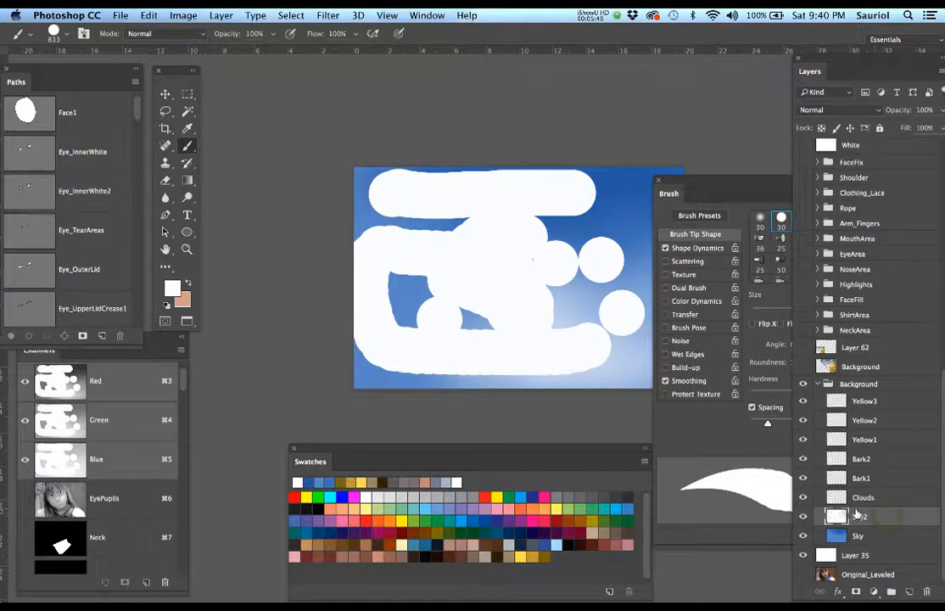
key(super+z)
key(alt+super+z)
key(alt+super+z)
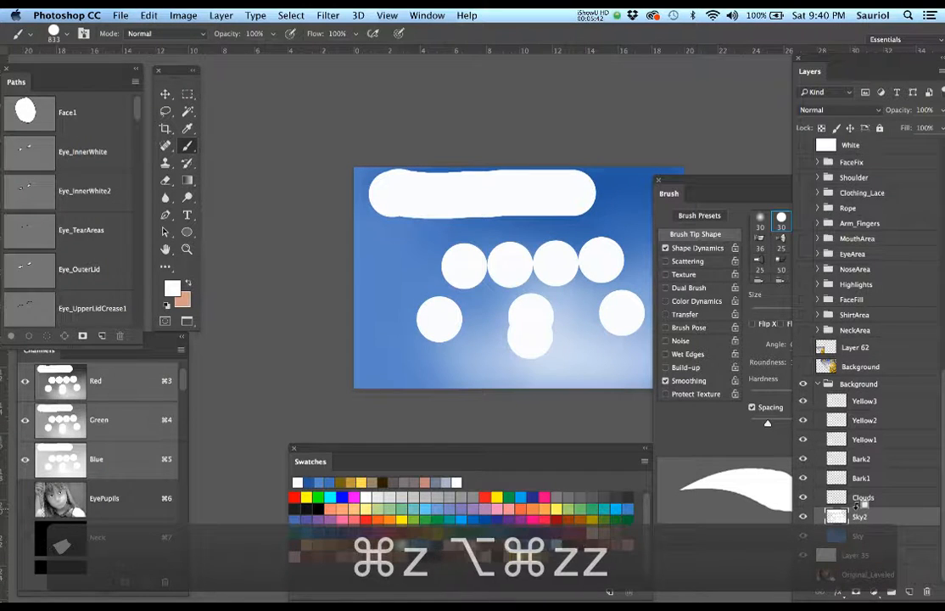
key(alt+super+z)
key(alt+super+z)
key(alt+super+z)
key(alt+super+z)
key(alt+super+z)
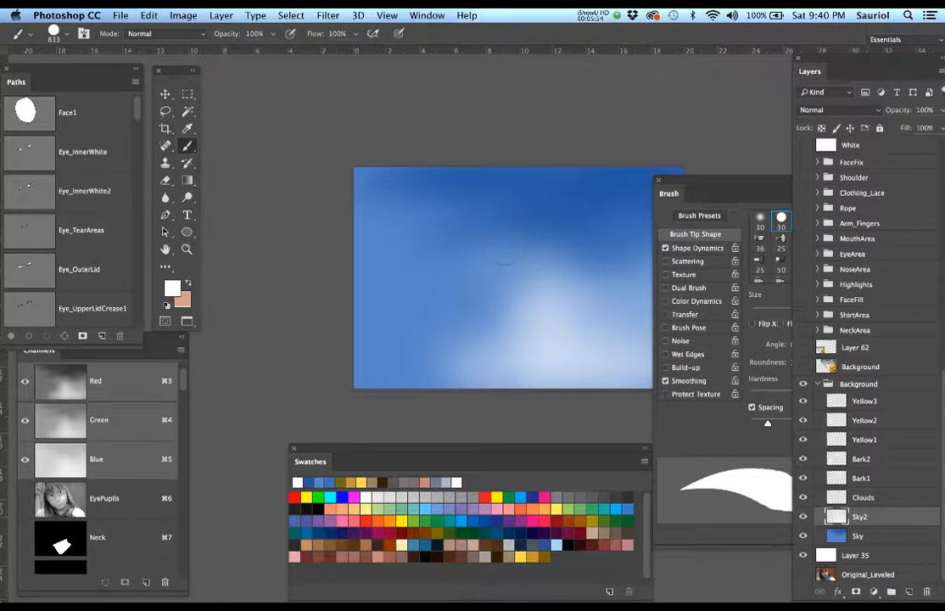
Set the brush hardness to 0%, then test it with a soft S-shaped white stroke and undo that stroke.
right_click(532, 247)
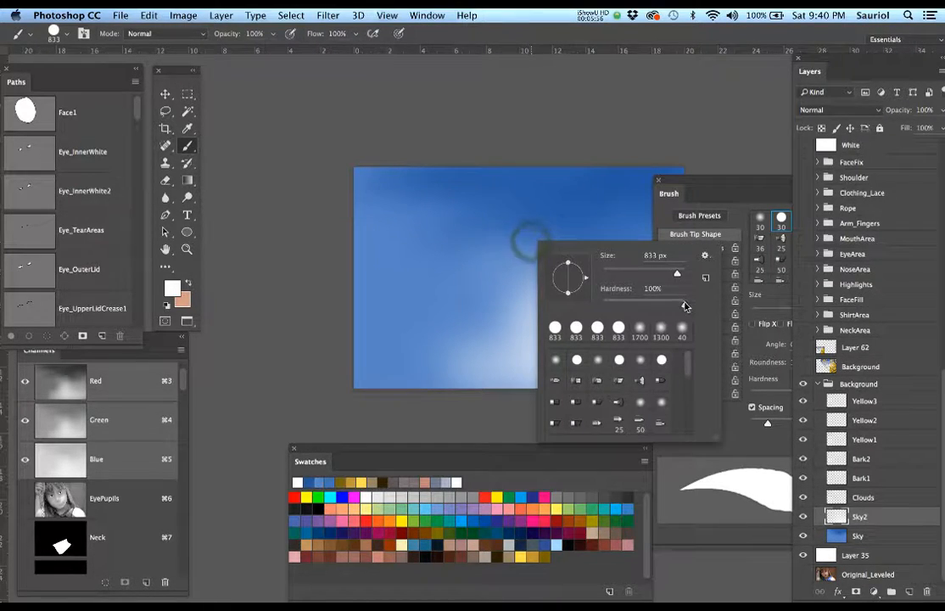
drag(681, 304, 585, 304)
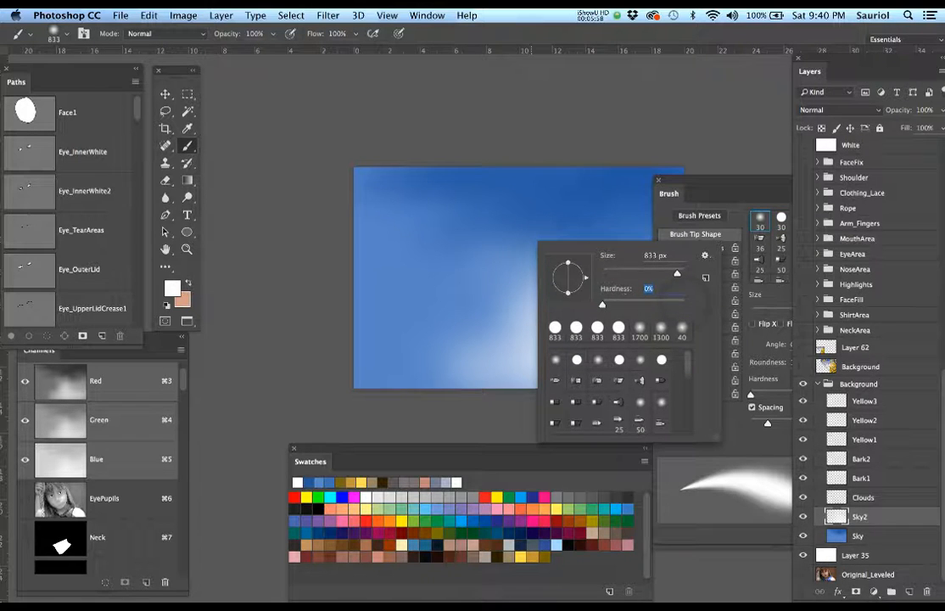
mouse_move(588, 203)
mouse_down()
mouse_move(441, 227)
mouse_move(499, 258)
mouse_move(577, 276)
mouse_move(535, 302)
mouse_move(458, 301)
mouse_up()
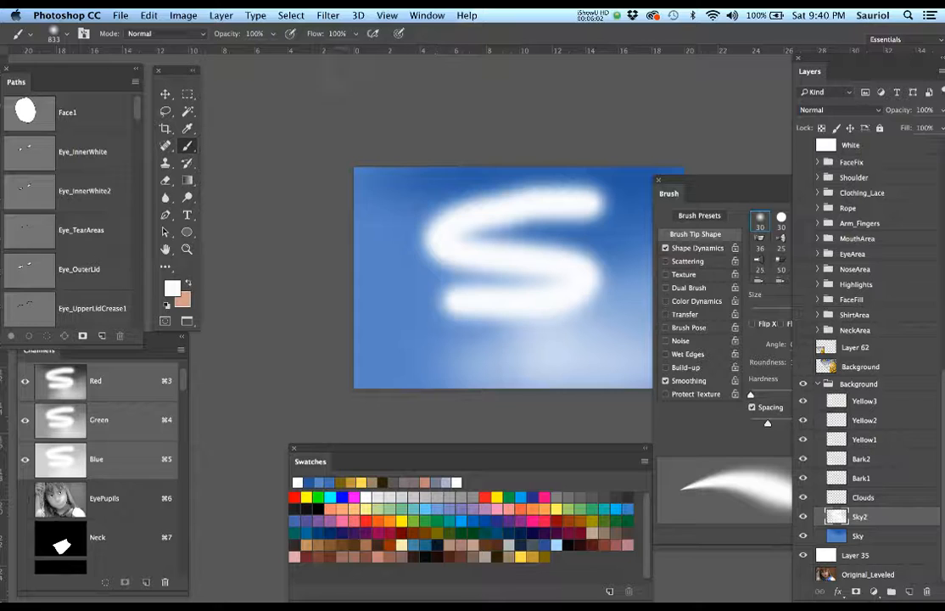
key(super+z)
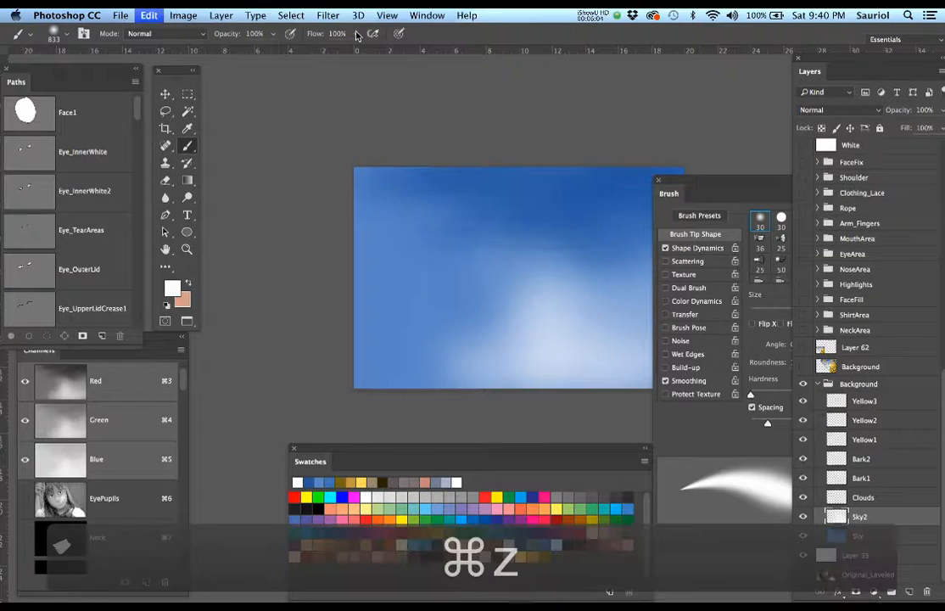
Set the brush flow to 8% and test it with a faint S-shaped white stroke across the upper sky.
click(324, 34)
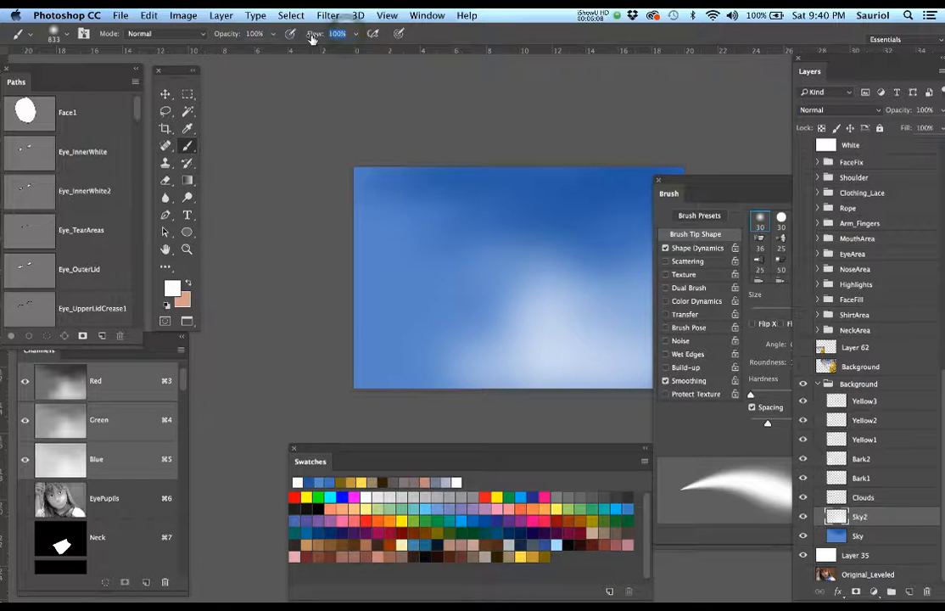
key(8)
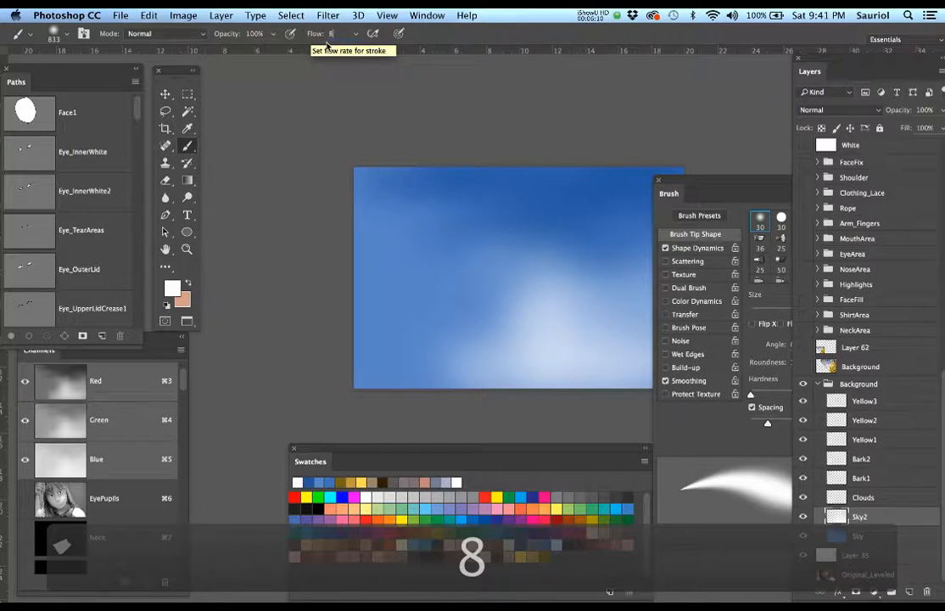
mouse_move(567, 224)
mouse_down()
mouse_move(523, 212)
mouse_move(447, 222)
mouse_move(496, 268)
mouse_move(433, 280)
mouse_up()
key(super+s)
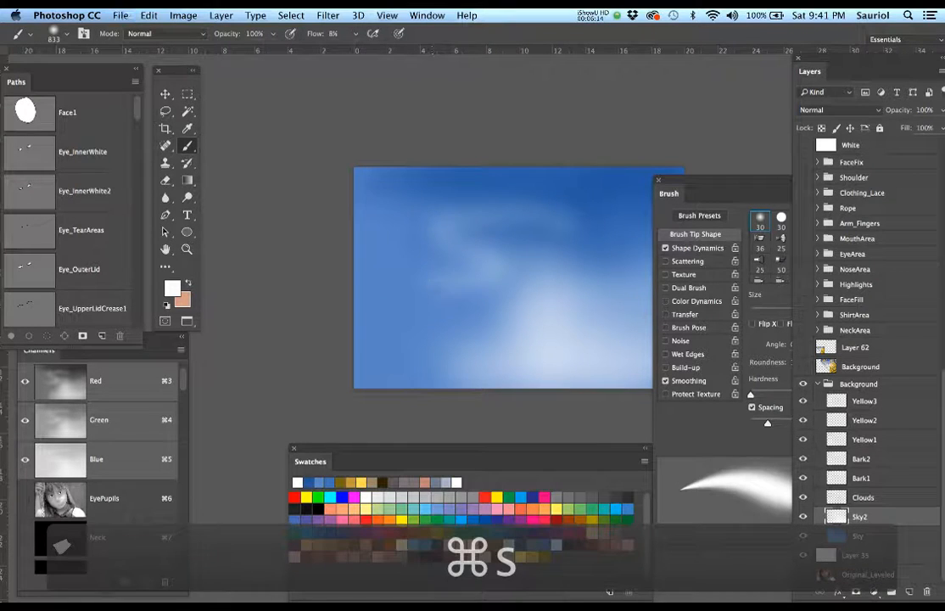
Compare the sky with and without the latest faint stroke, and undo the S-shaped test painting.
key(super+z)
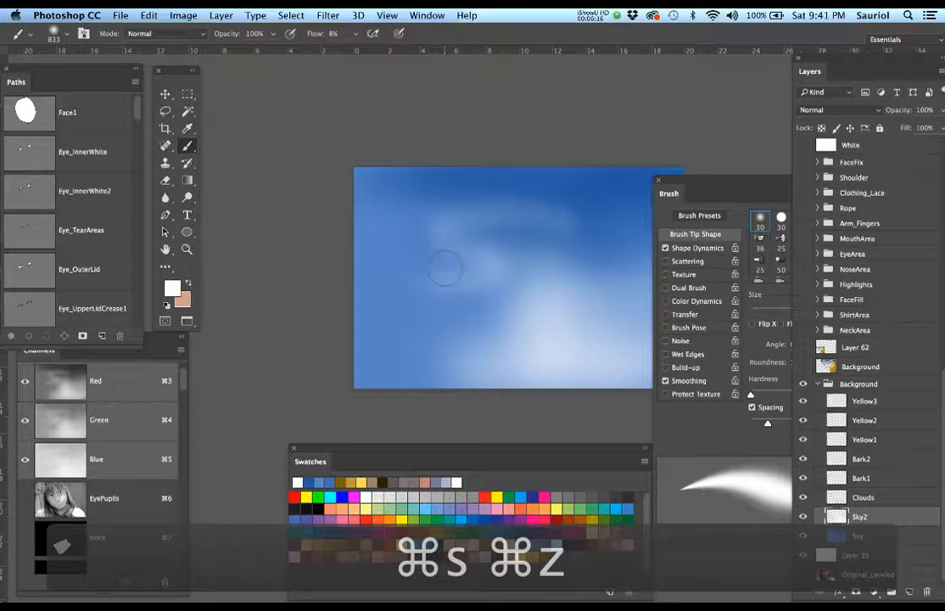
key(super+z)
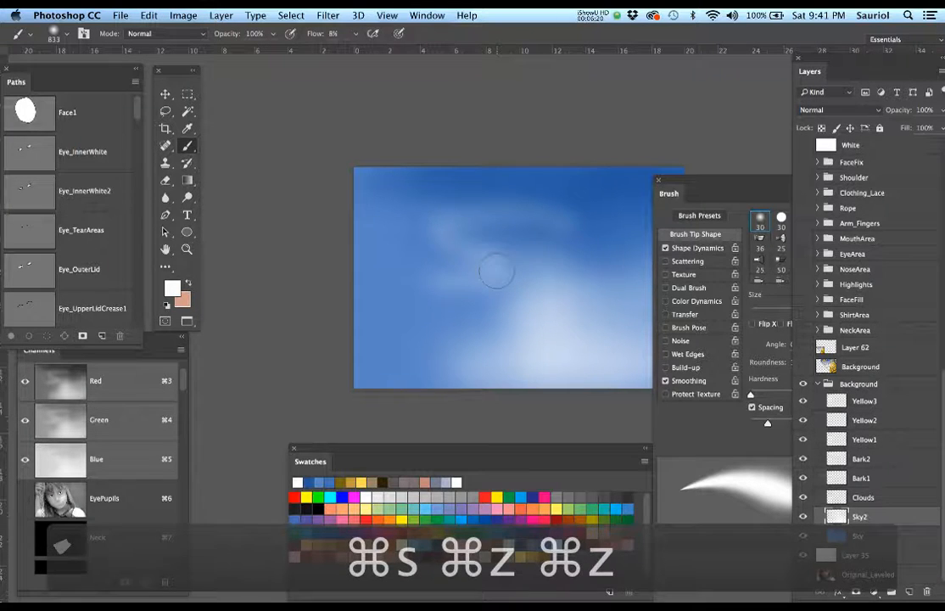
key(super+z)
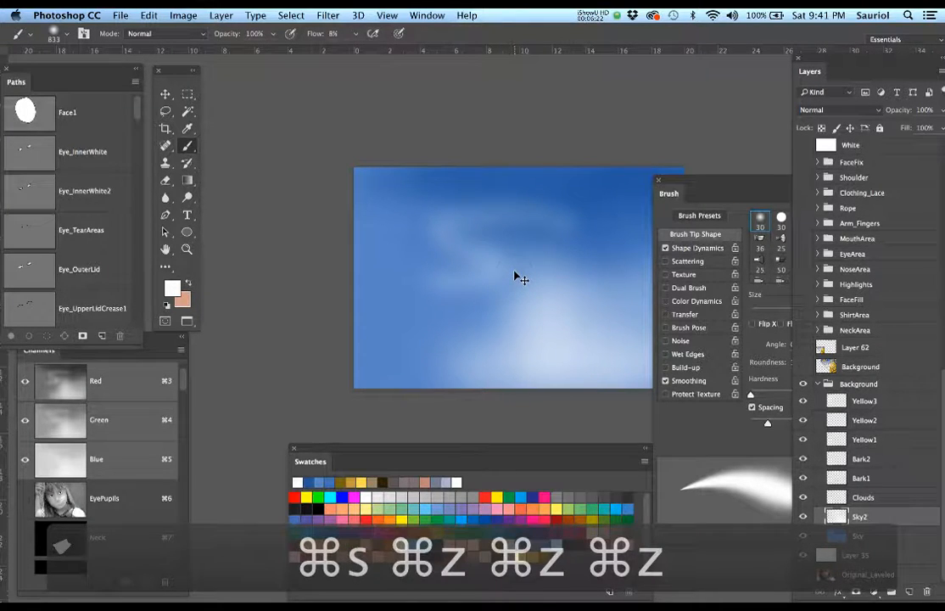
key(alt+super+z)
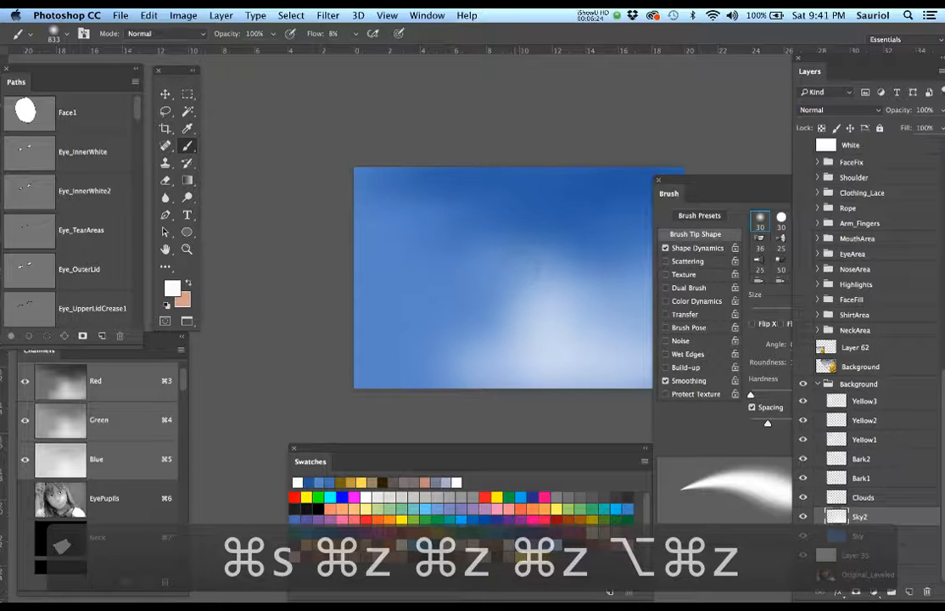
Make Clouds the active layer and show the aspen leaf photo over the sky as a reference.
drag(576, 286, 529, 258)
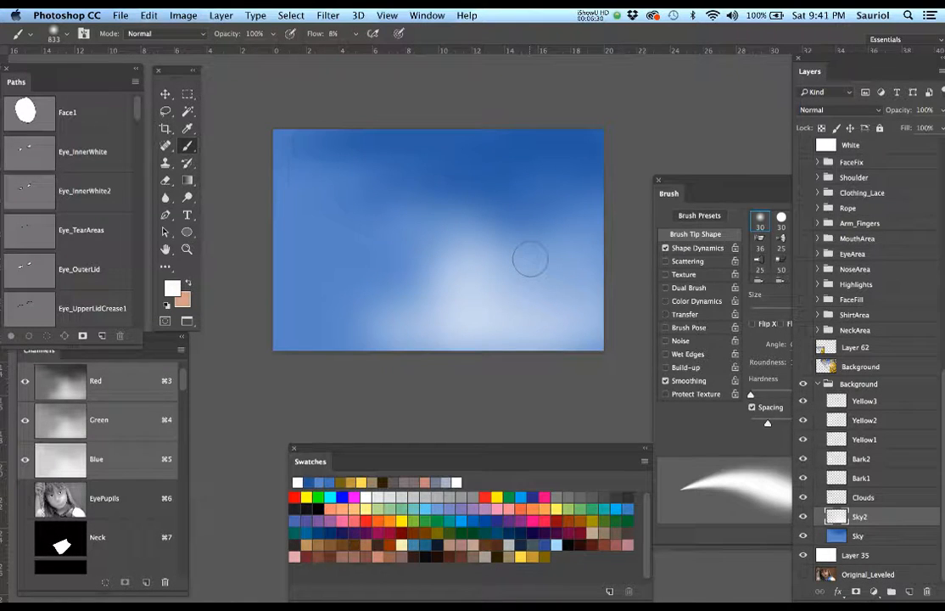
click(865, 498)
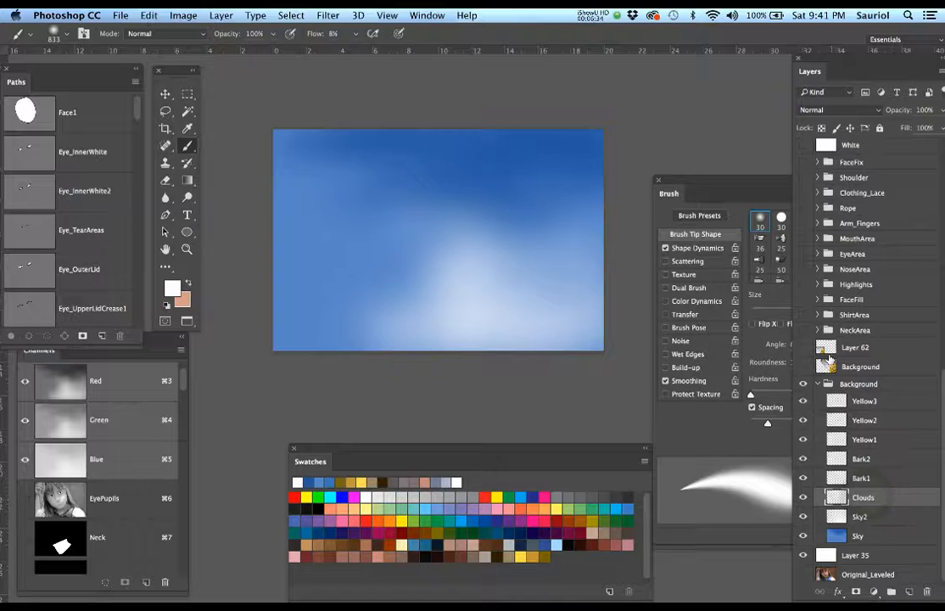
click(803, 367)
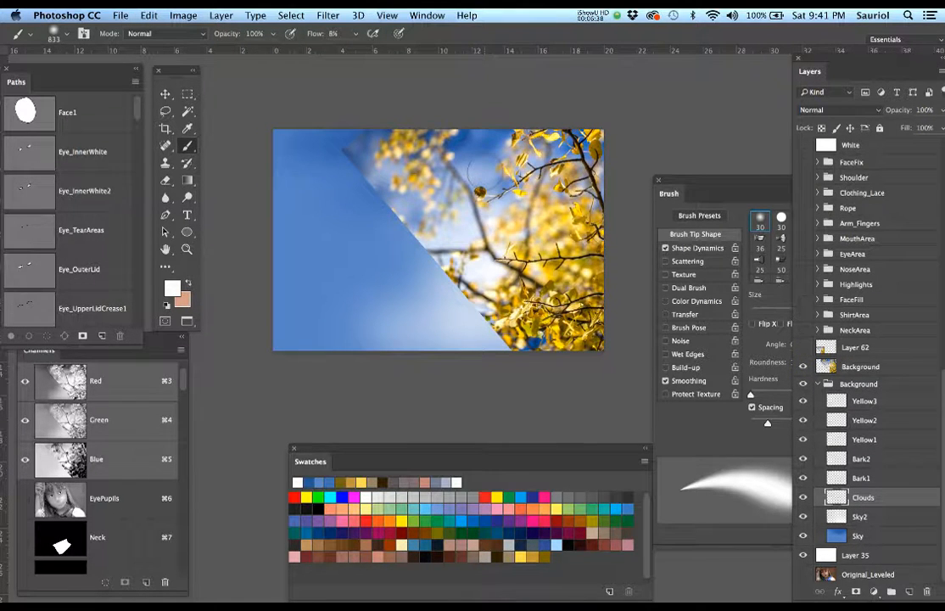
Reduce the brush to 300 px while painting small soft white clouds on the Clouds layer under the photo's upper part.
key(bracketleft)
key(bracketleft)
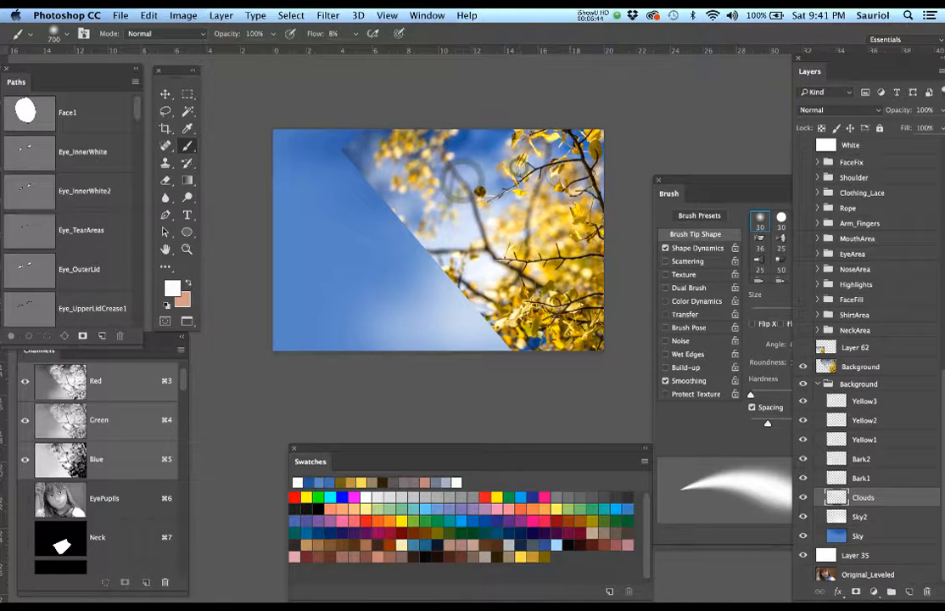
key(bracketleft)
key(bracketleft)
key(bracketleft)
key(bracketleft)
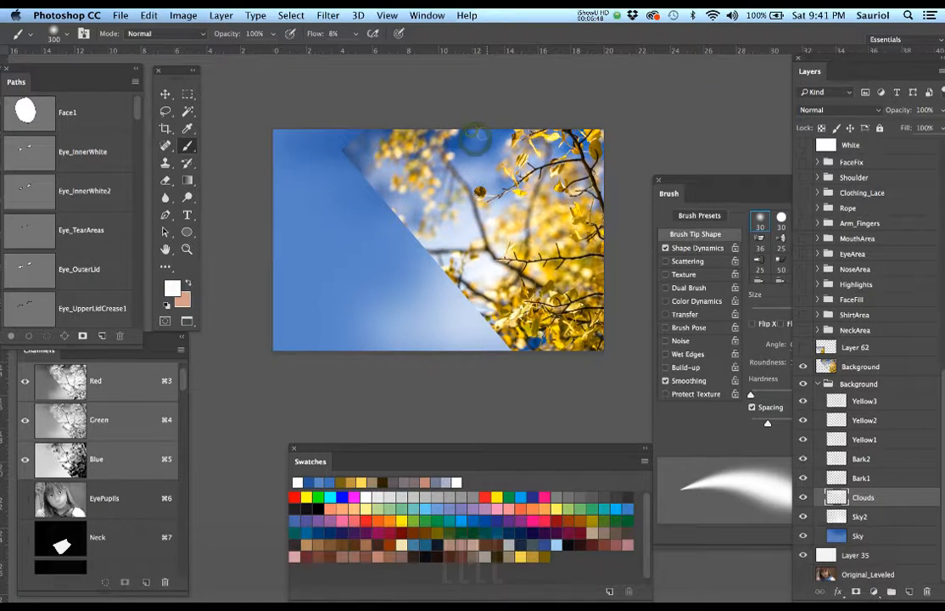
Enlarge the brush to 600 px for more soft clouds, and check them by briefly hiding the reference photo.
key(bracketright)
key(bracketright)
key(bracketright)
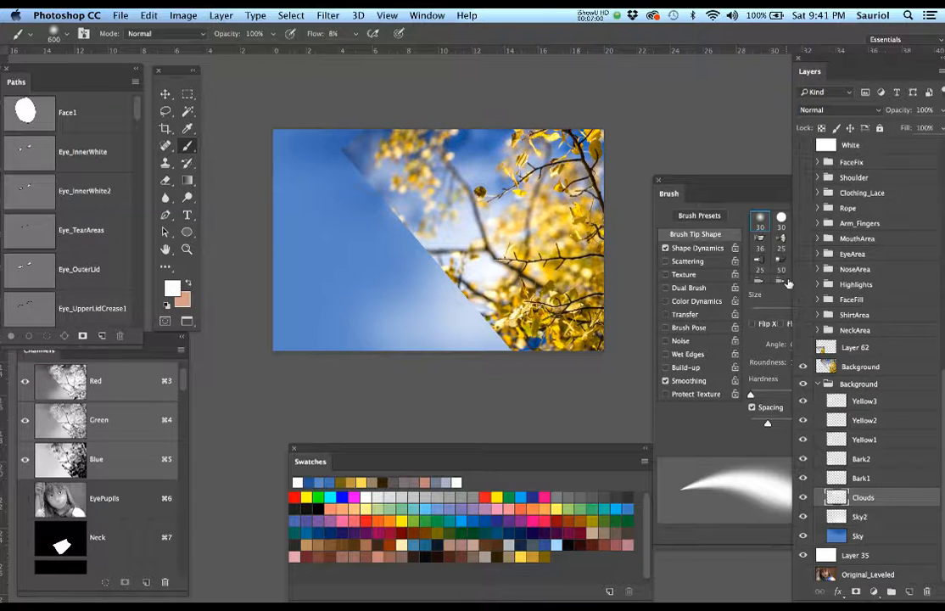
click(804, 367)
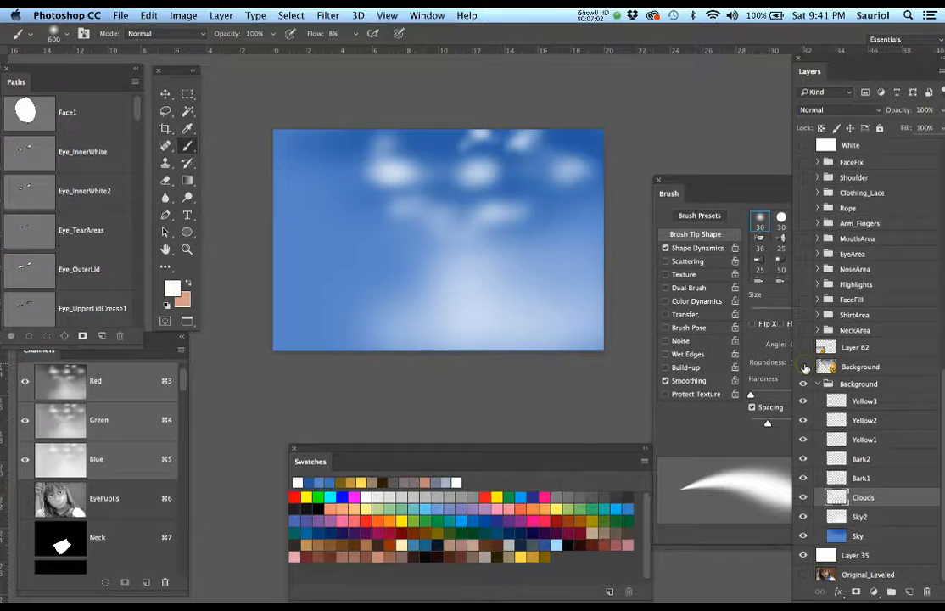
click(804, 366)
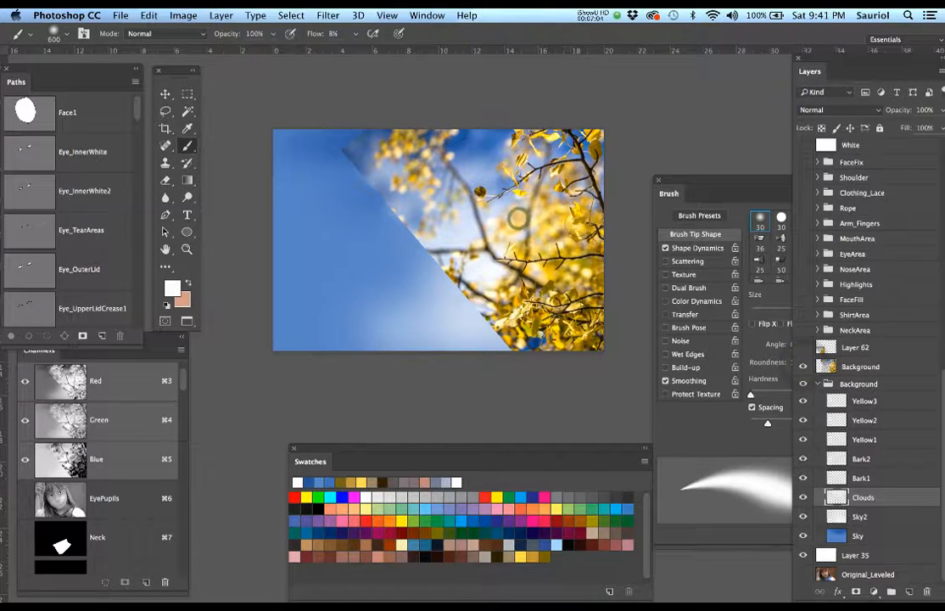
Enlarge the brush to 1000 px for broad soft clouds on the Clouds layer, and hide the reference photo to reveal the sky.
key(bracketright)
key(bracketright)
key(bracketright)
key(bracketright)
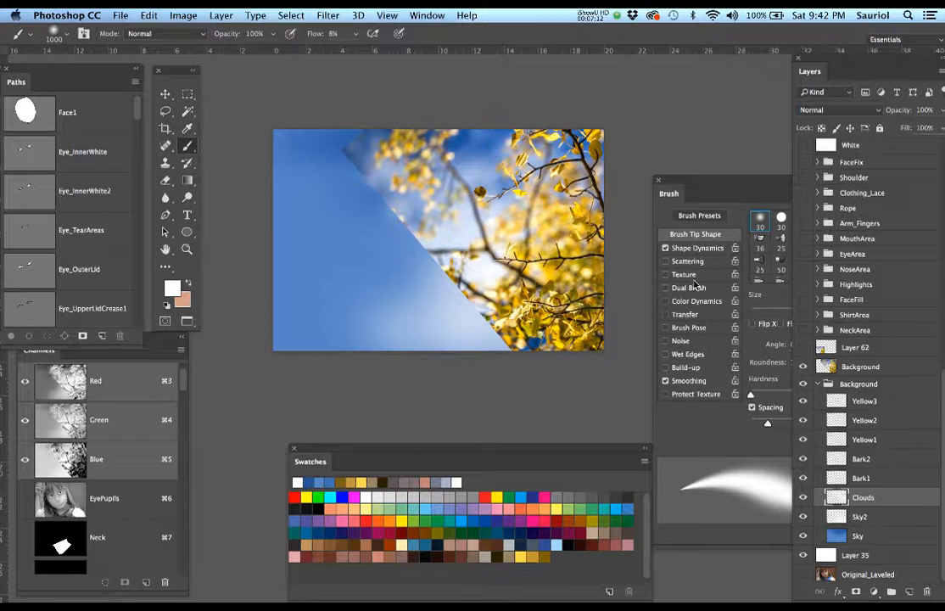
click(803, 367)
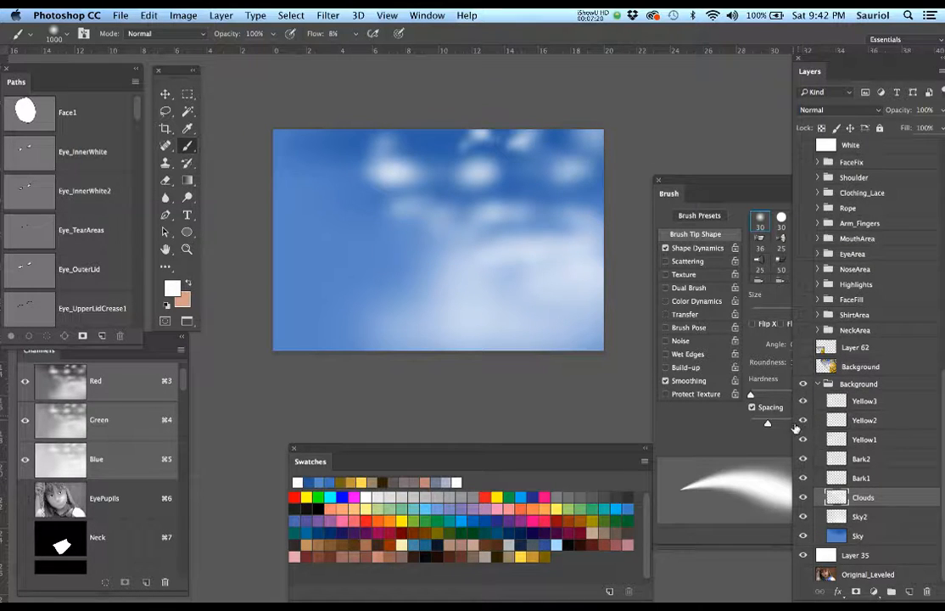
On the Bark1 layer, load the Bark channel as a selection with hidden edges and paint dark brown branches with a 1500 px brush.
drag(868, 478, 857, 472)
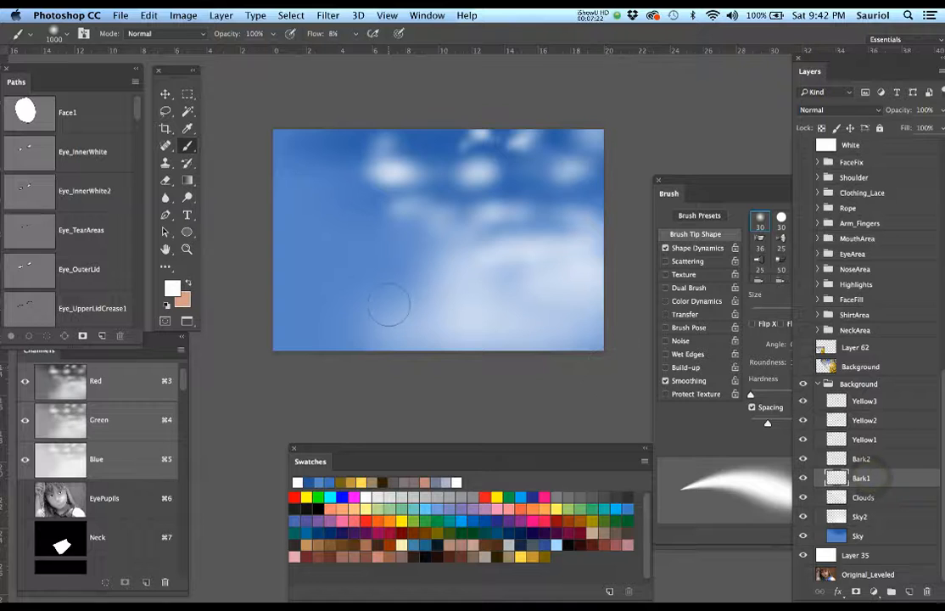
drag(184, 384, 176, 543)
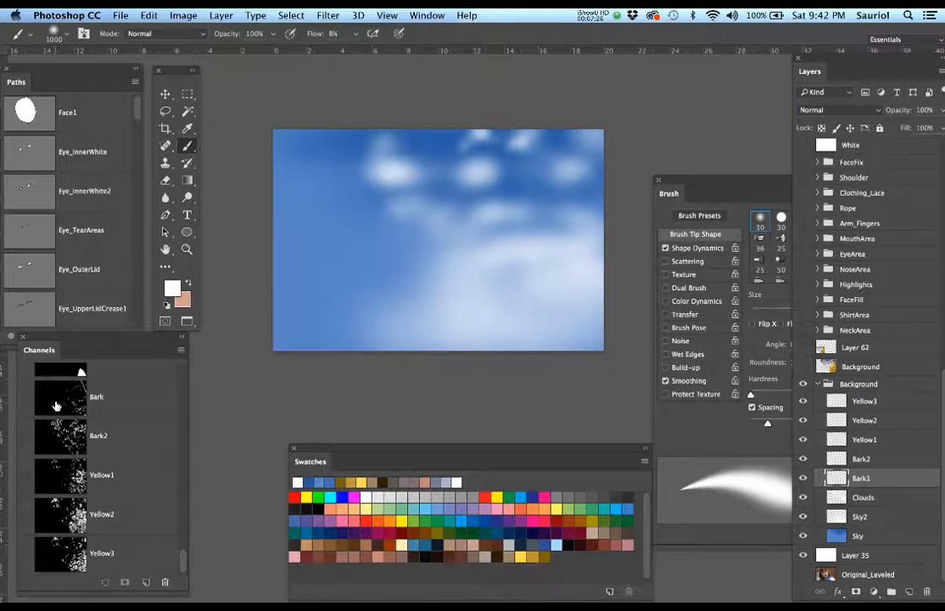
super+click(61, 406)
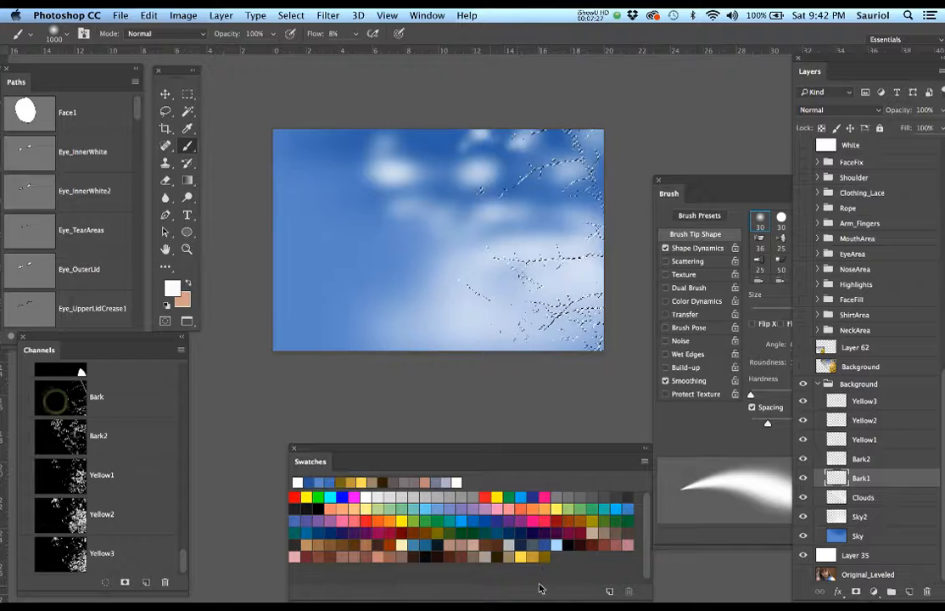
click(495, 556)
key(super+h)
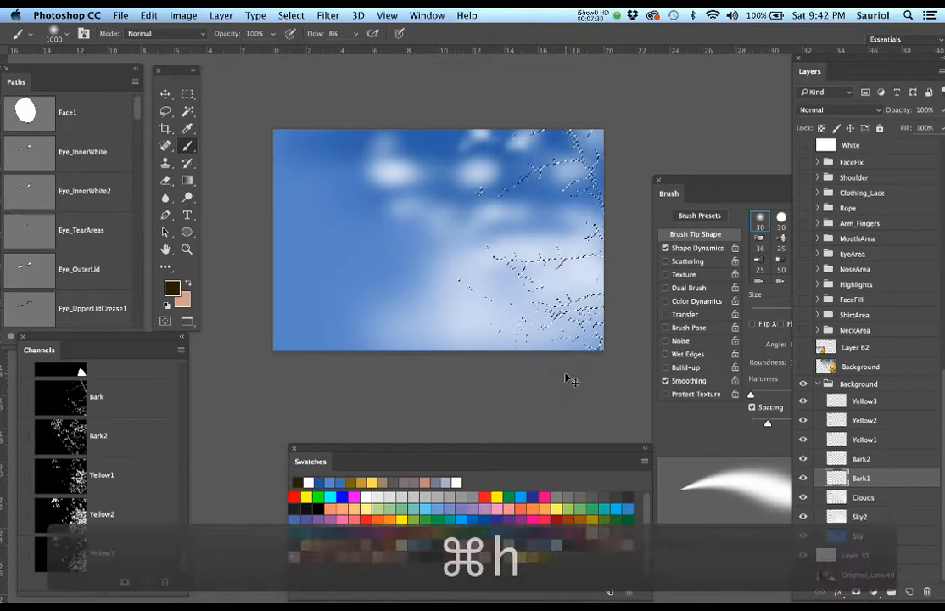
key(bracketright)
key(bracketright)
key(bracketright)
key(bracketright)
key(bracketright)
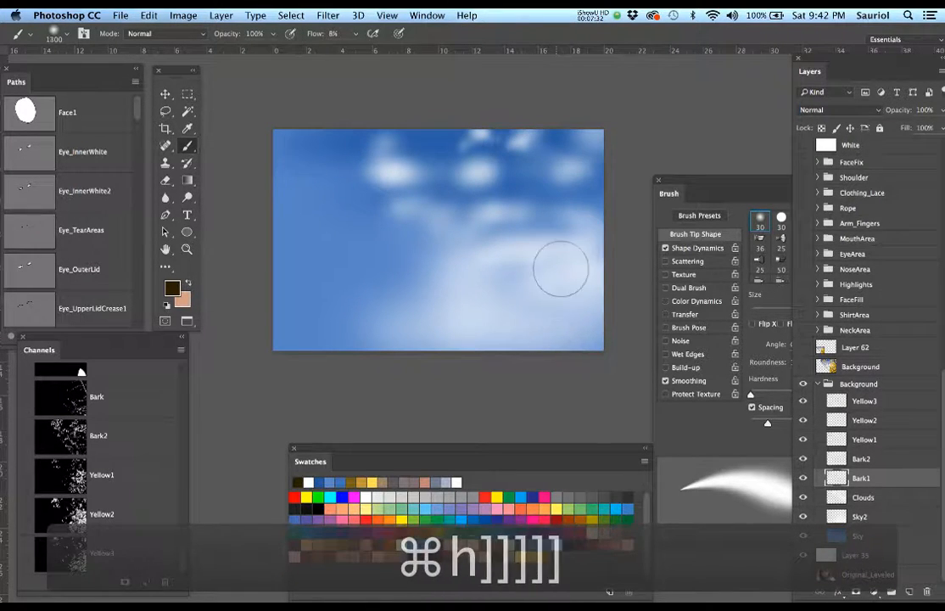
mouse_move(579, 168)
mouse_down()
mouse_move(602, 258)
mouse_move(545, 274)
mouse_up()
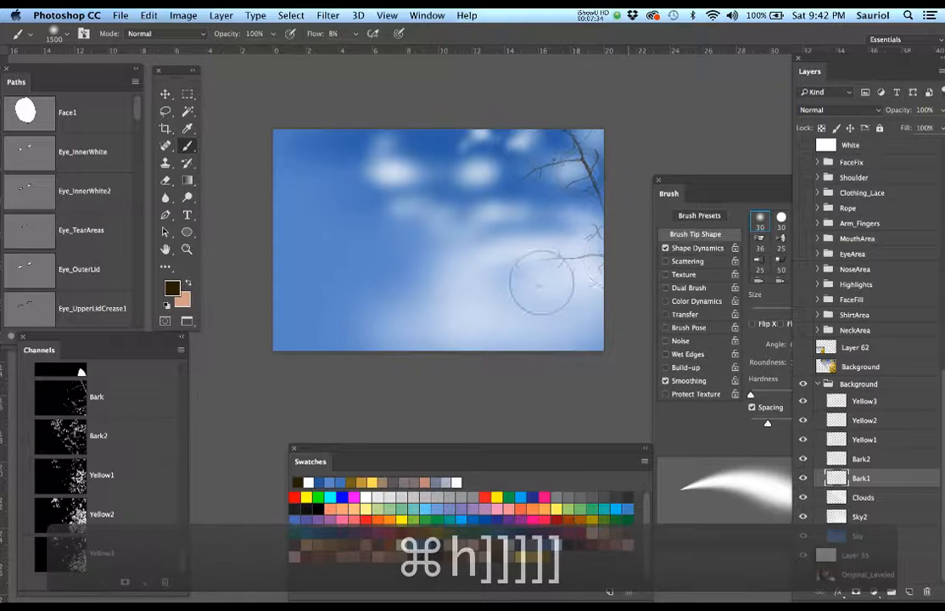
drag(458, 291, 394, 248)
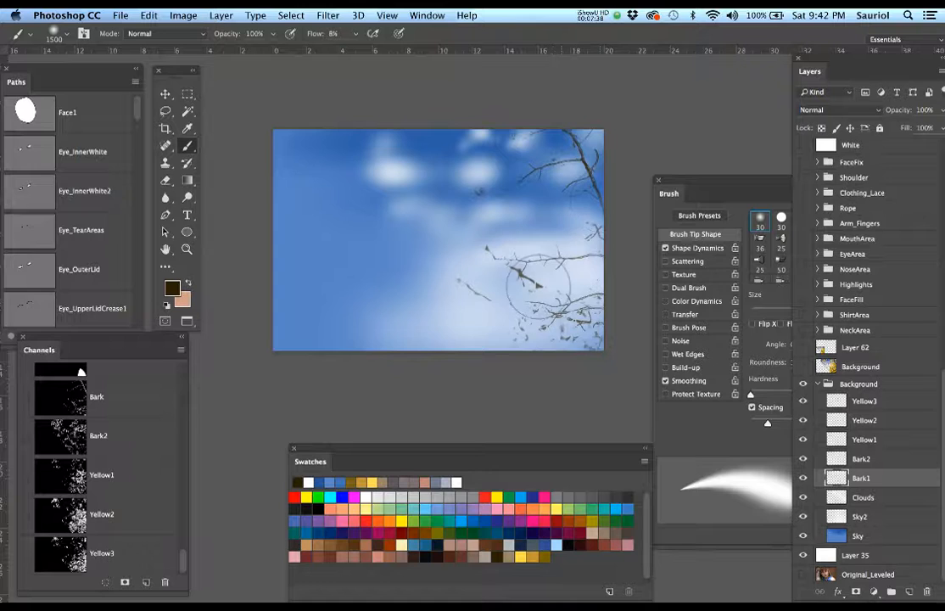
On the Bark2 layer, load the Bark2 channel as a selection, hide its edges and paint the lighter bark in tan.
click(509, 554)
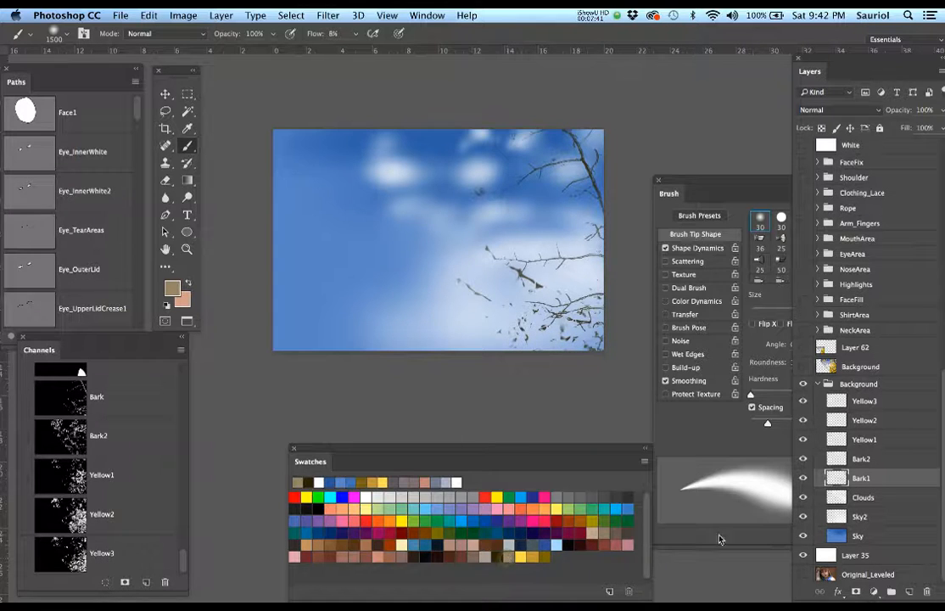
click(807, 459)
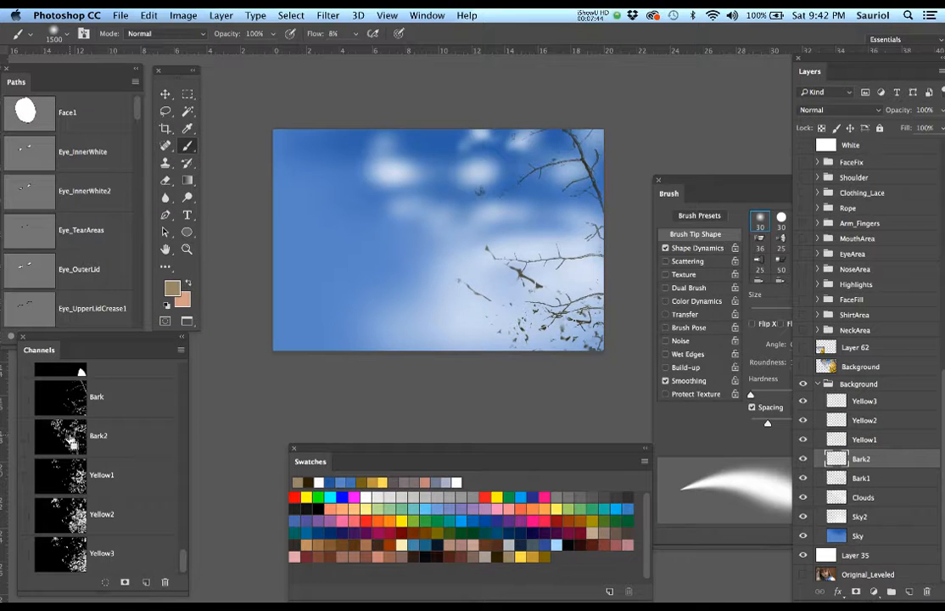
super+click(72, 441)
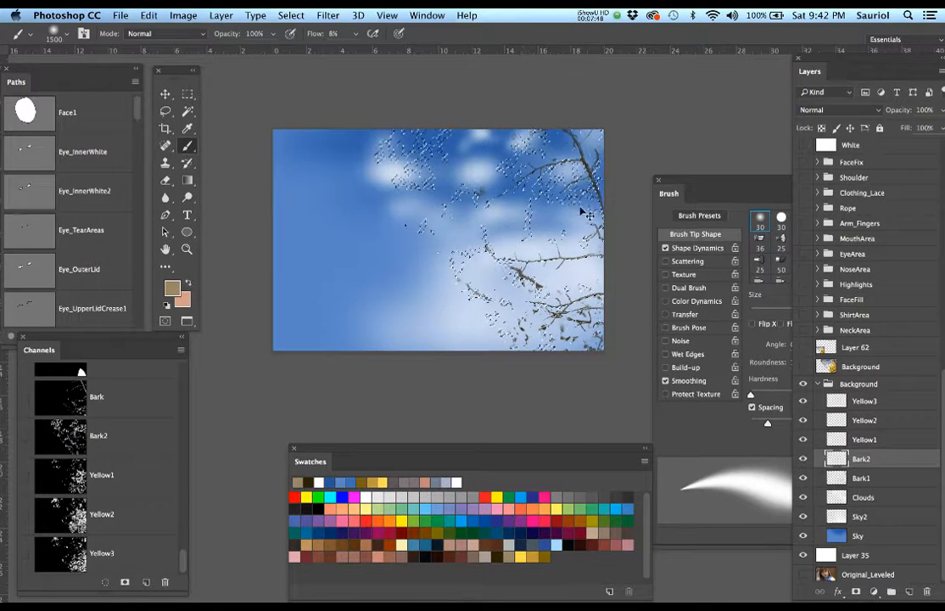
key(super+h)
drag(548, 244, 573, 251)
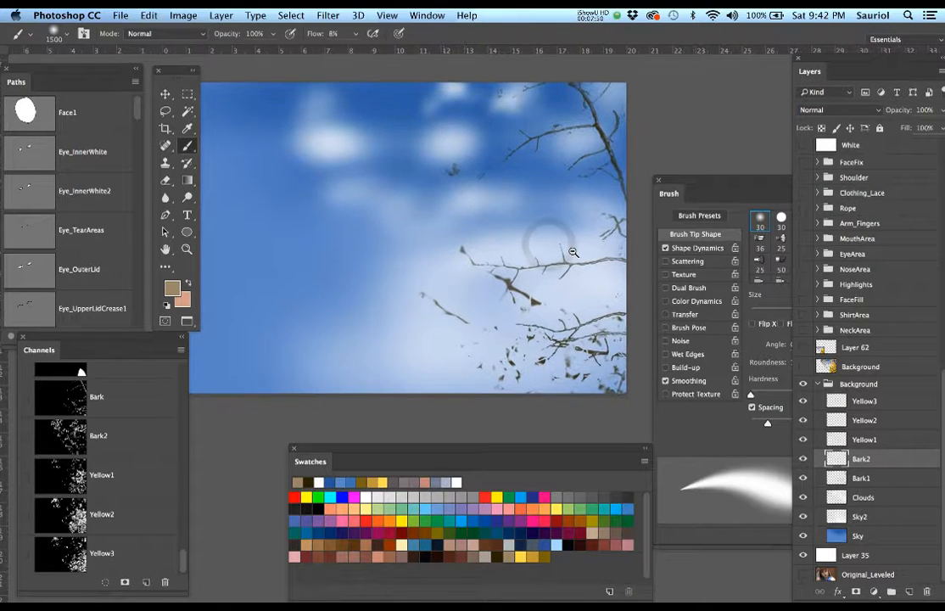
key(super+h)
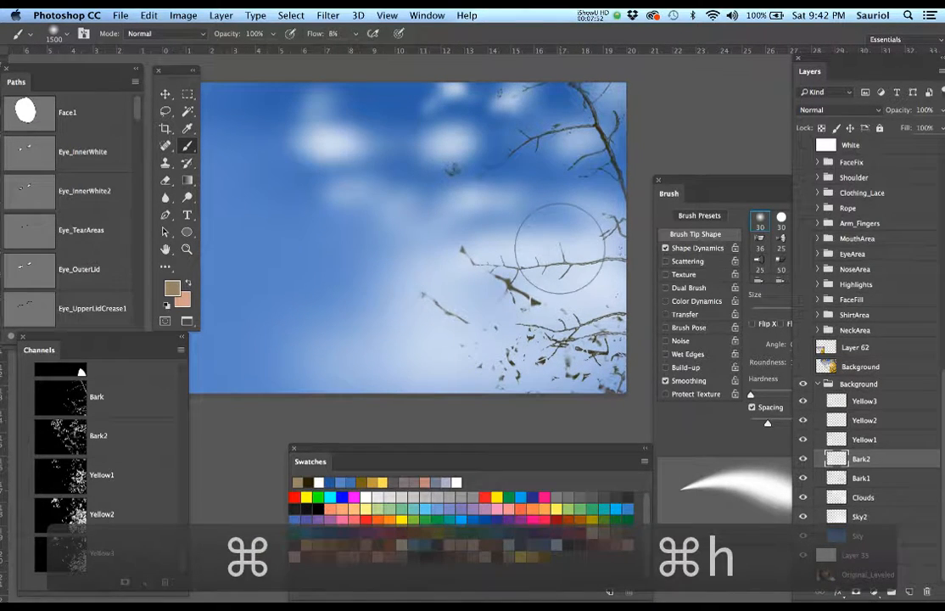
mouse_move(598, 160)
mouse_down()
mouse_move(500, 134)
mouse_move(543, 140)
mouse_move(519, 136)
mouse_up()
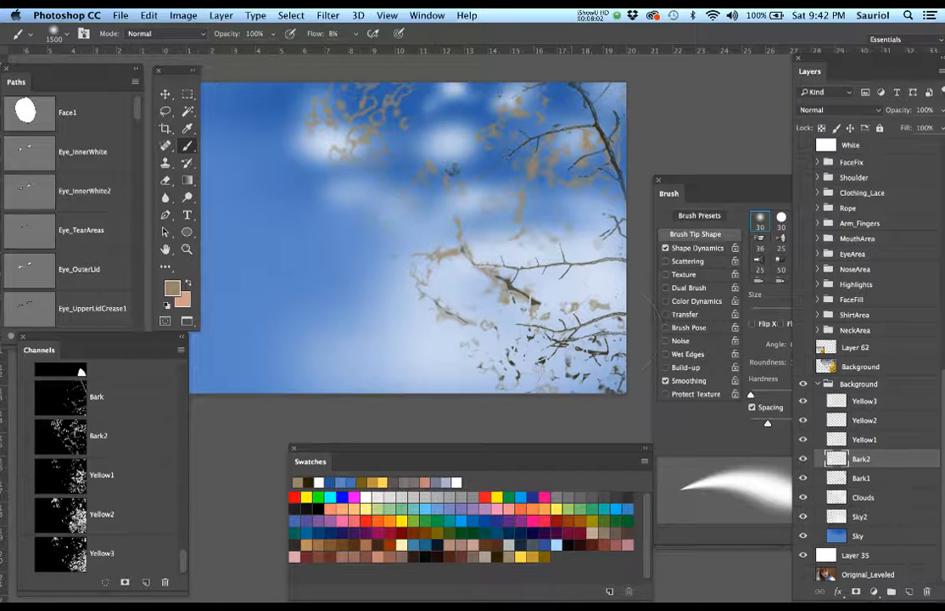
On the Yellow1 layer, load the Yellow1 channel as a selection, hide its edges and paint the leaves bright yellow.
click(873, 438)
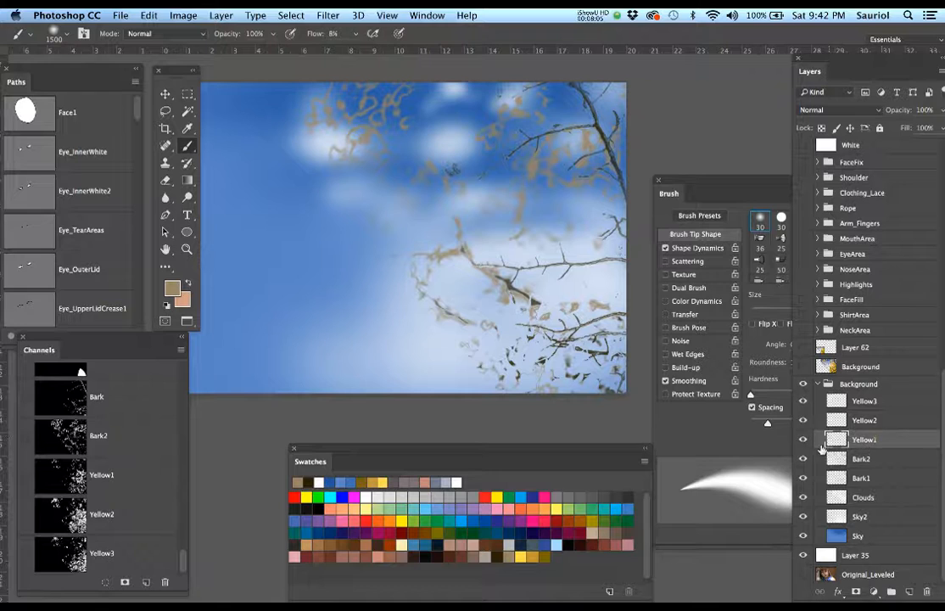
click(520, 556)
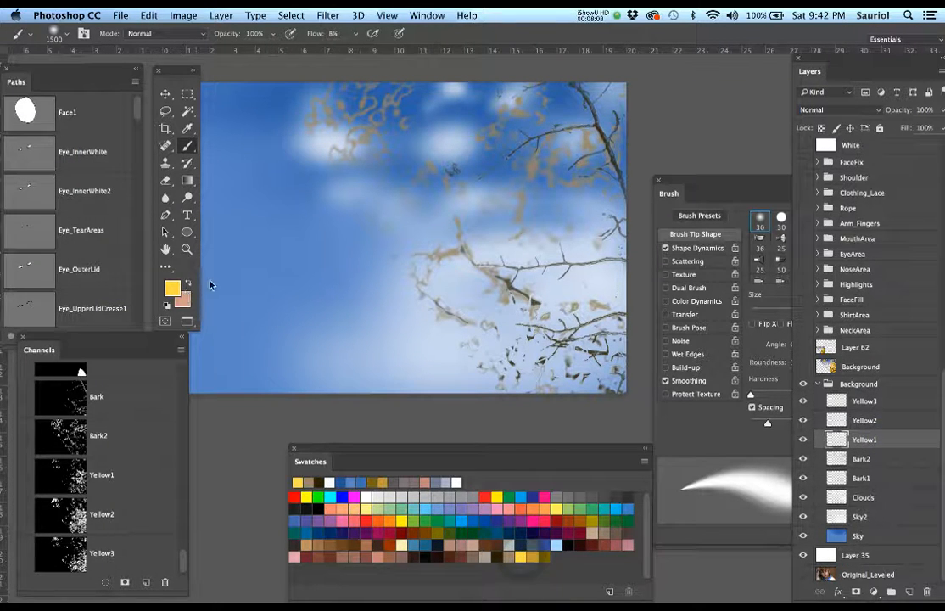
super+click(80, 484)
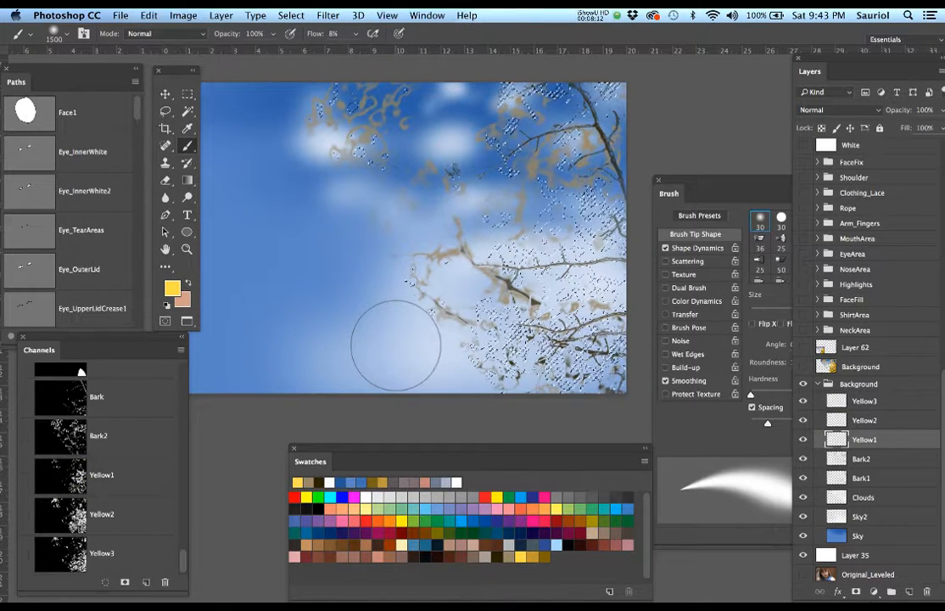
key(super+h)
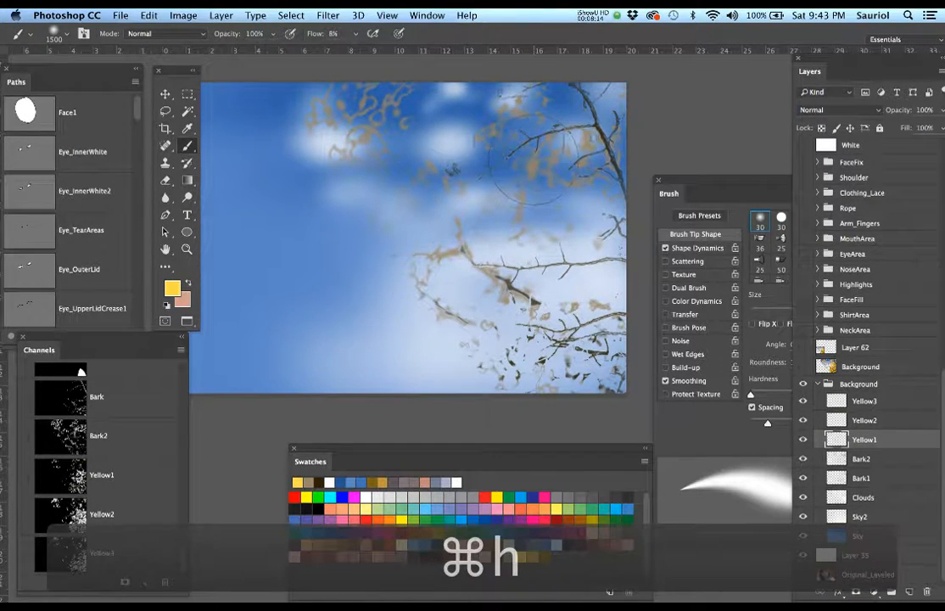
mouse_move(532, 140)
mouse_down()
mouse_move(507, 101)
mouse_move(492, 95)
mouse_move(352, 103)
mouse_move(412, 134)
mouse_up()
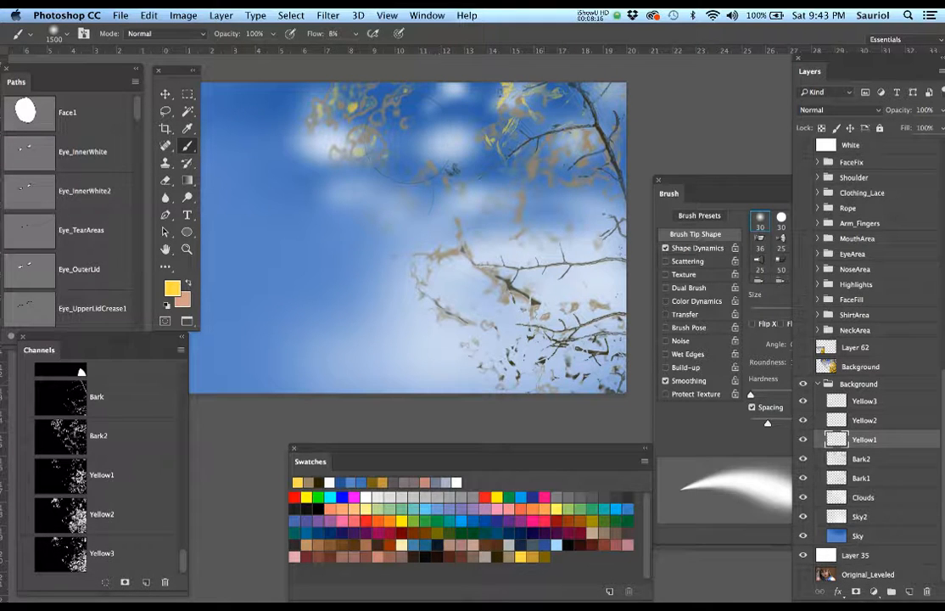
mouse_move(416, 183)
mouse_down()
mouse_move(492, 191)
mouse_move(433, 253)
mouse_move(458, 356)
mouse_move(484, 283)
mouse_move(344, 166)
mouse_up()
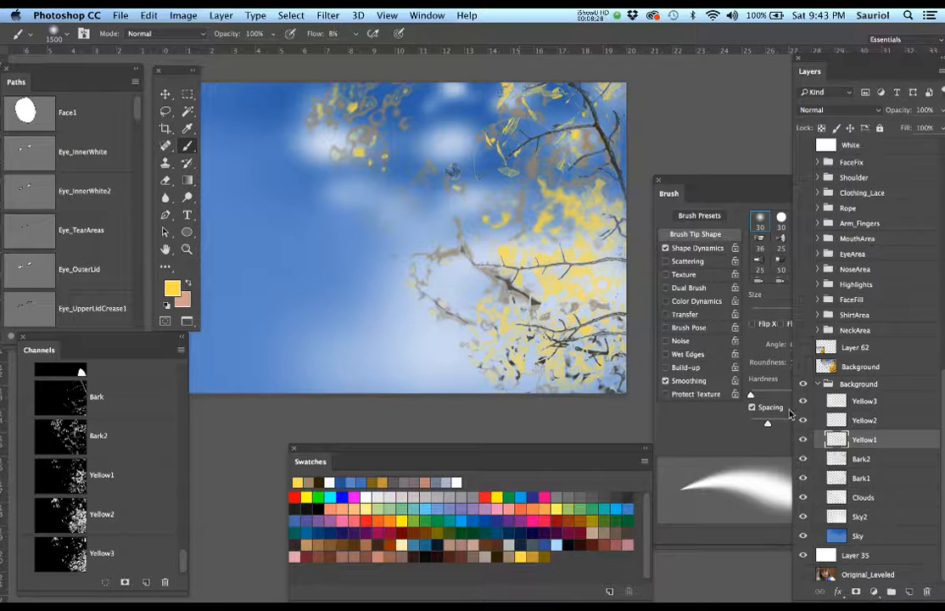
On the Yellow2 layer, load the Yellow2 channel as a selection with hidden edges and paint the leaves golden ochre.
click(874, 421)
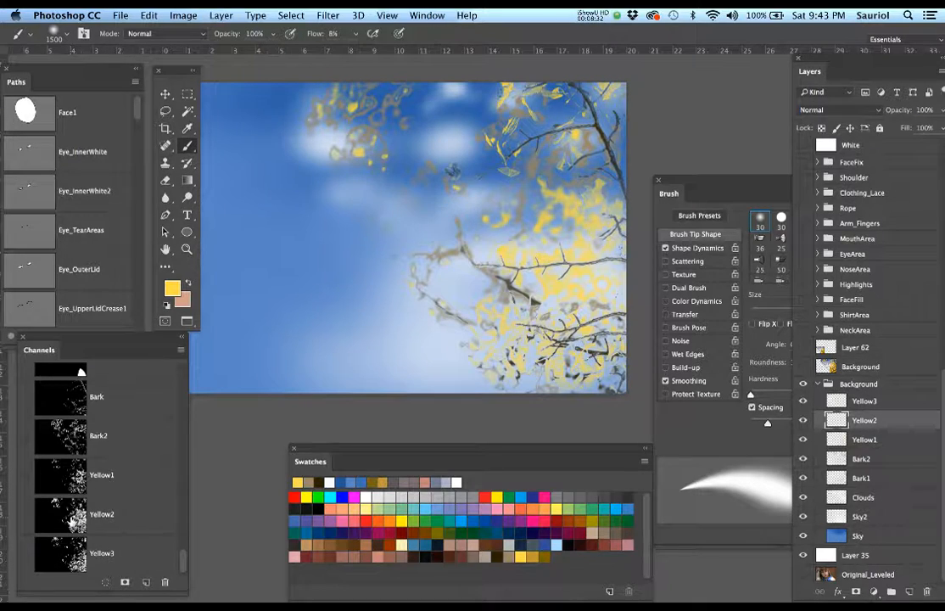
key(super+h)
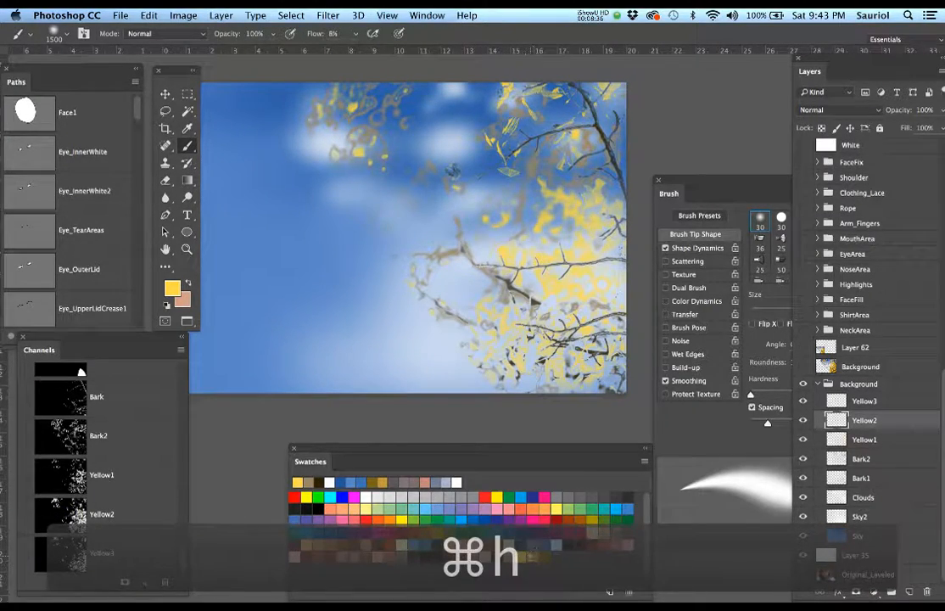
click(532, 556)
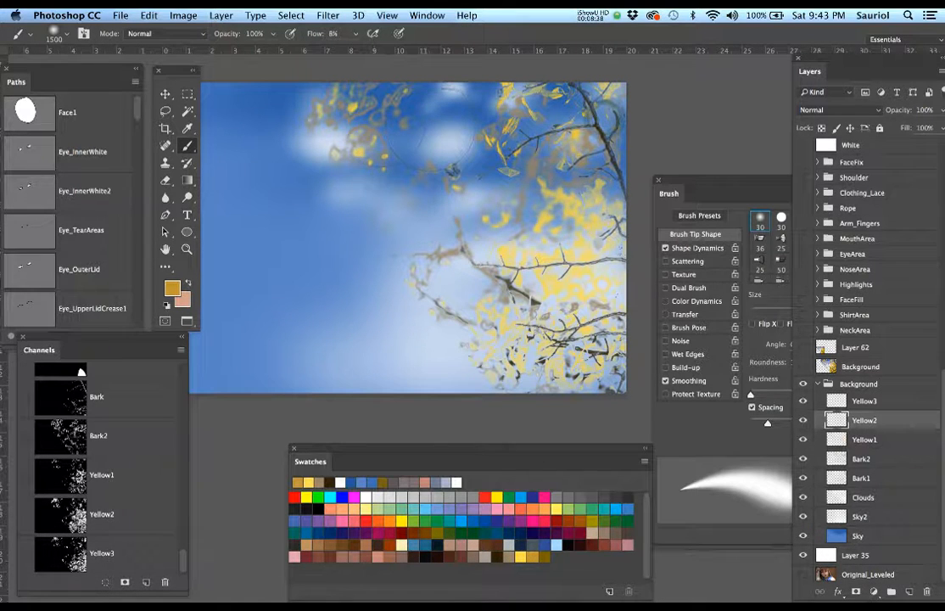
drag(450, 117, 526, 109)
mouse_move(525, 208)
mouse_down()
mouse_move(496, 251)
mouse_move(594, 272)
mouse_move(504, 314)
mouse_move(667, 326)
mouse_up()
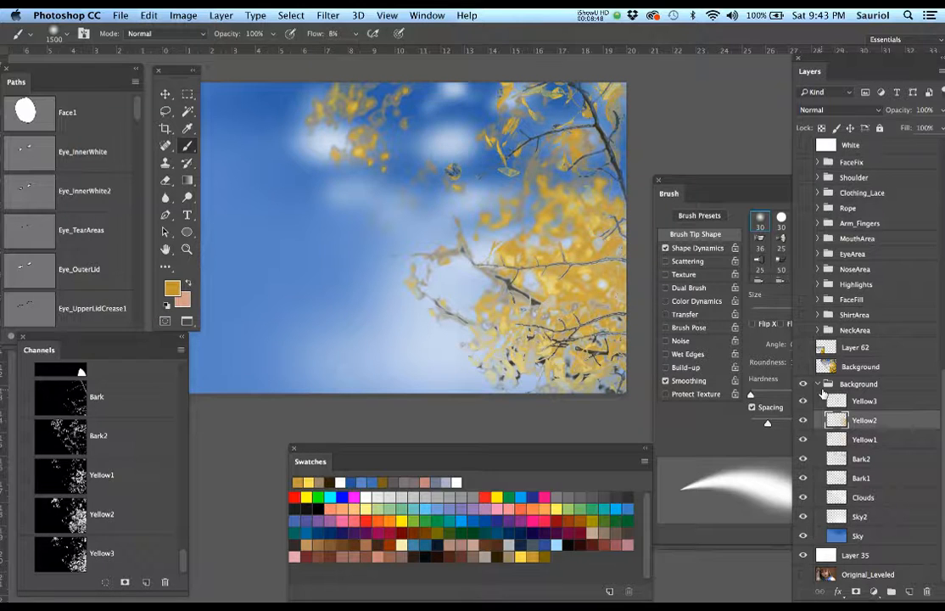
On the Yellow3 layer, load the Yellow3 channel as a selection with hidden edges and paint leaf shadows in dark olive-yellow 856f00.
click(850, 402)
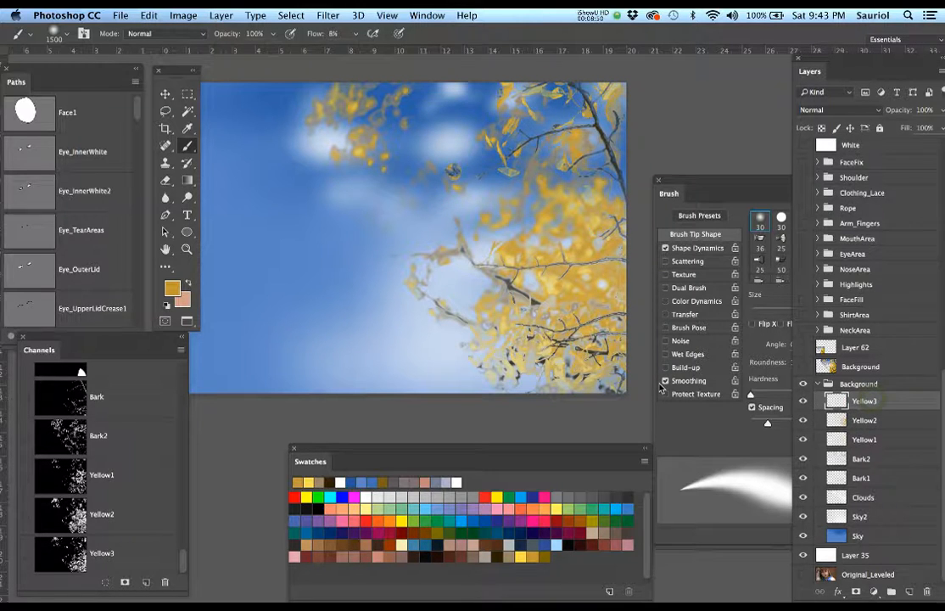
click(548, 549)
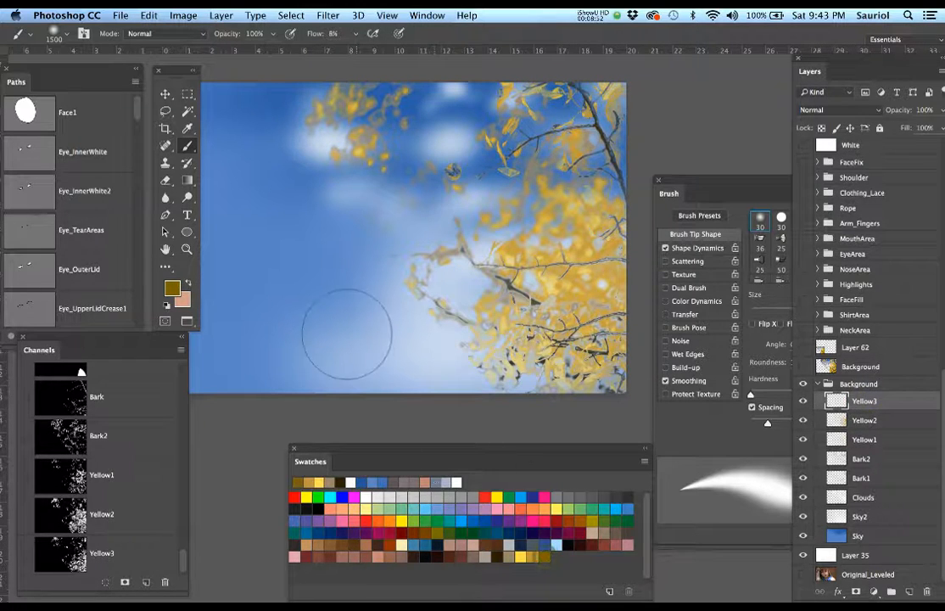
super+click(75, 564)
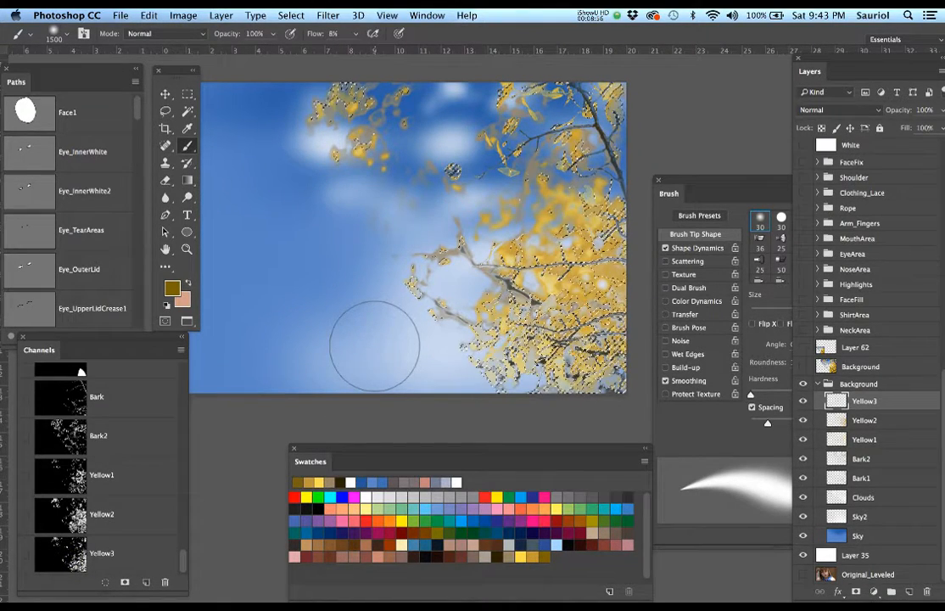
key(super+h)
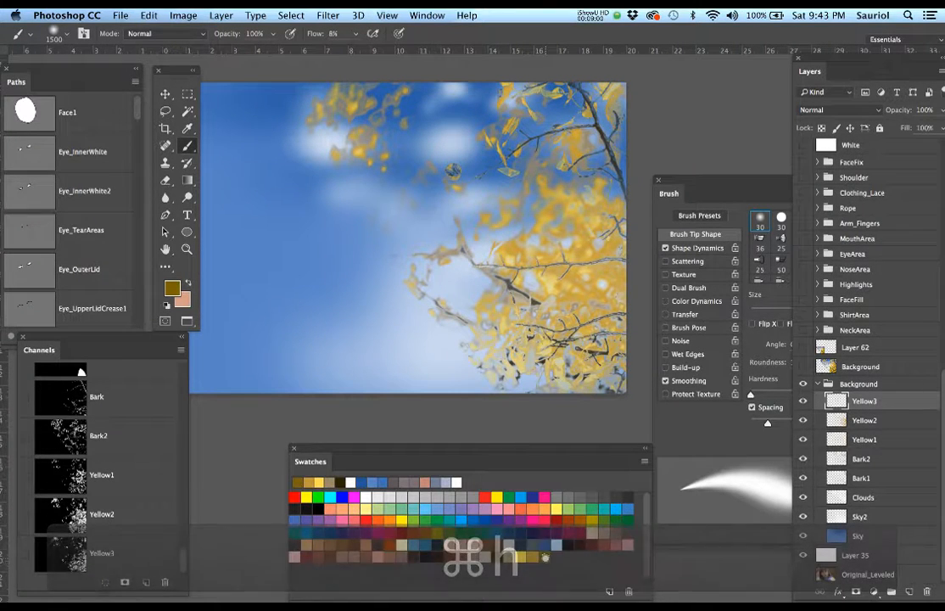
mouse_move(577, 326)
mouse_down()
mouse_move(531, 242)
mouse_move(509, 255)
mouse_move(485, 222)
mouse_move(494, 160)
mouse_up()
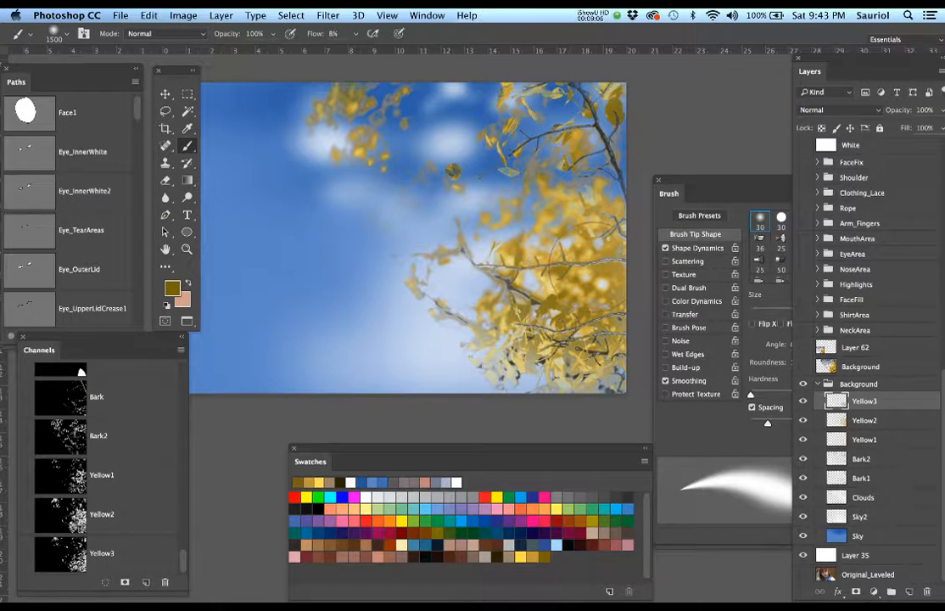
mouse_move(588, 256)
mouse_down()
mouse_move(474, 265)
mouse_move(502, 324)
mouse_up()
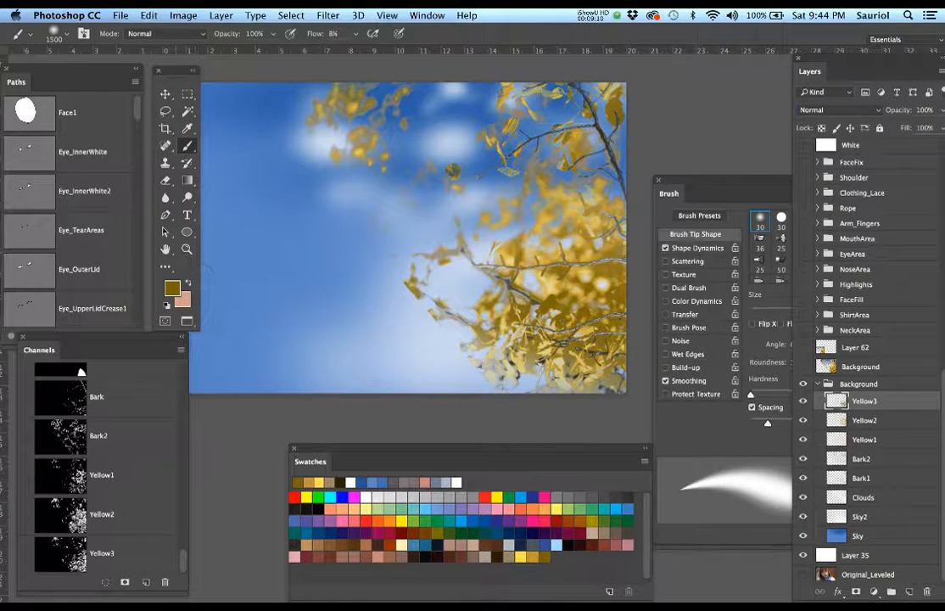
Change the foreground colour from dark olive-yellow to a much darker, near-black olive brown of the same hue.
click(167, 288)
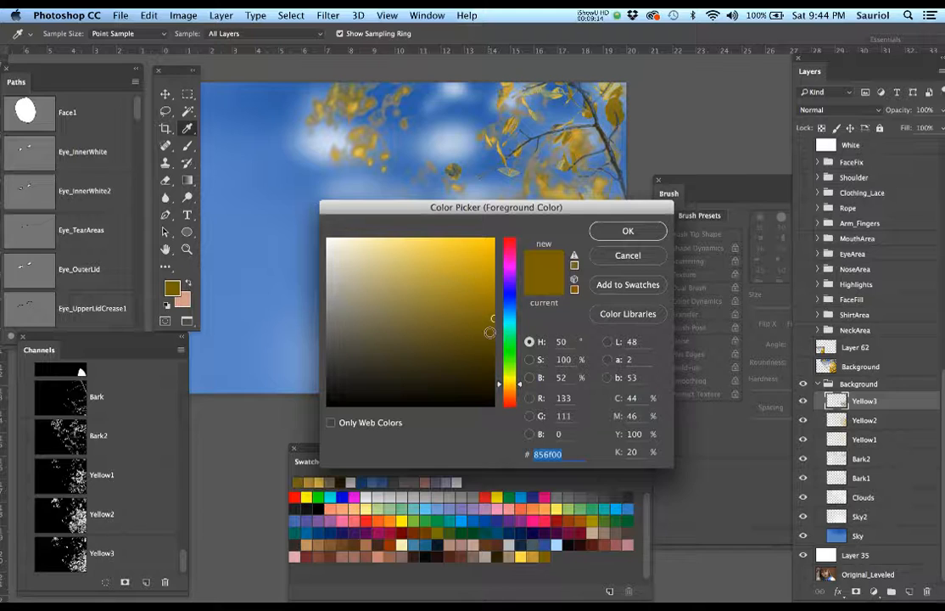
drag(489, 333, 493, 372)
click(616, 233)
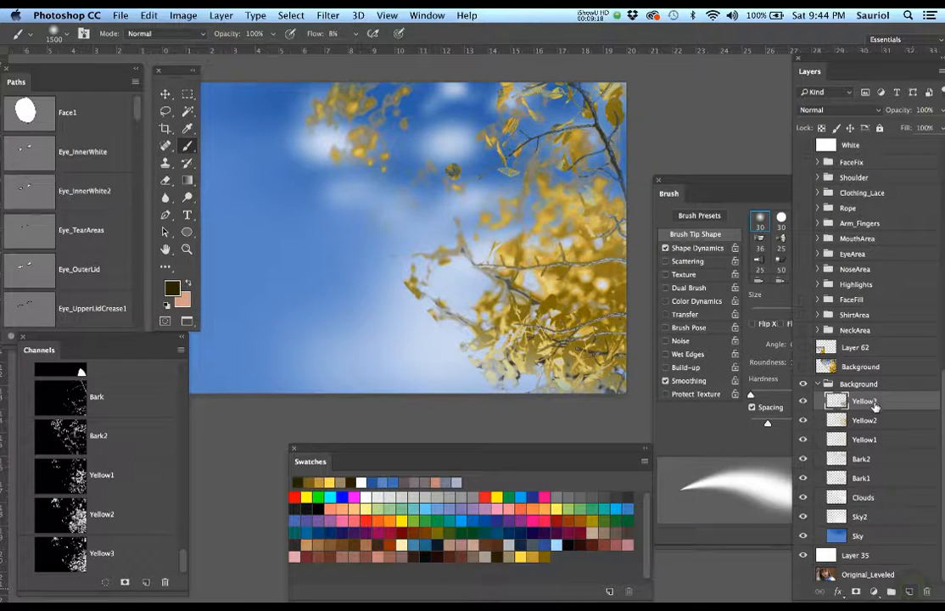
click(910, 592)
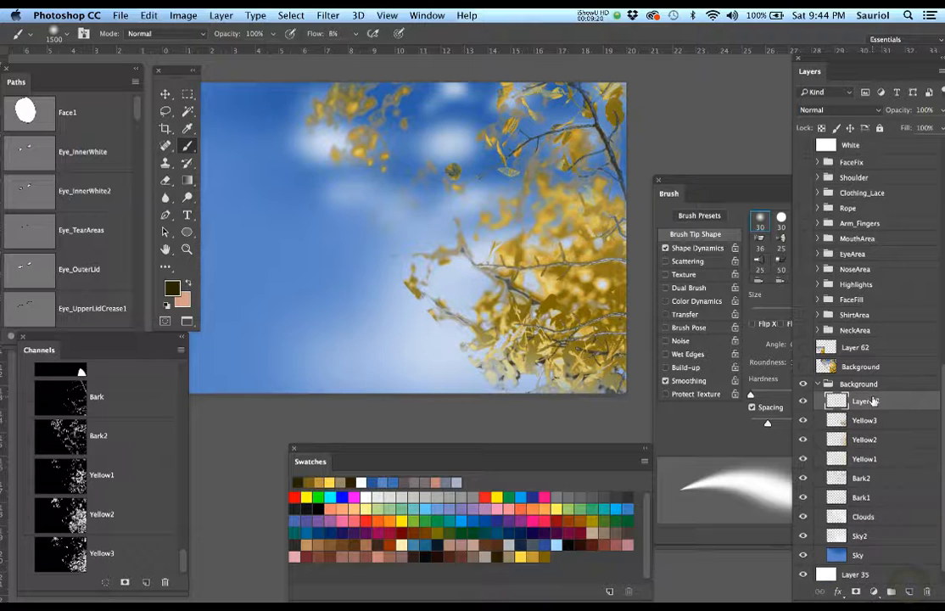
text(rough leaves at blue sky)
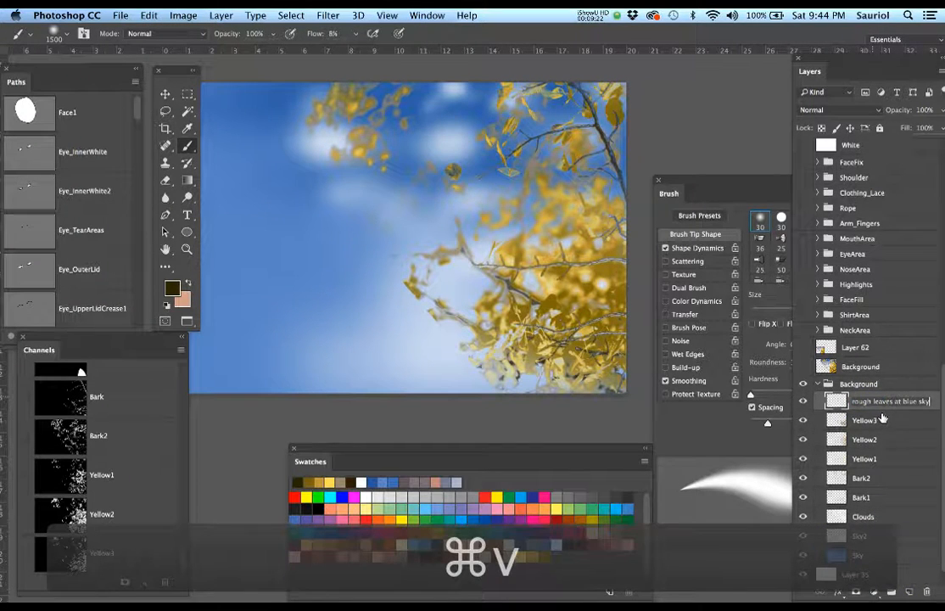
key(super+z)
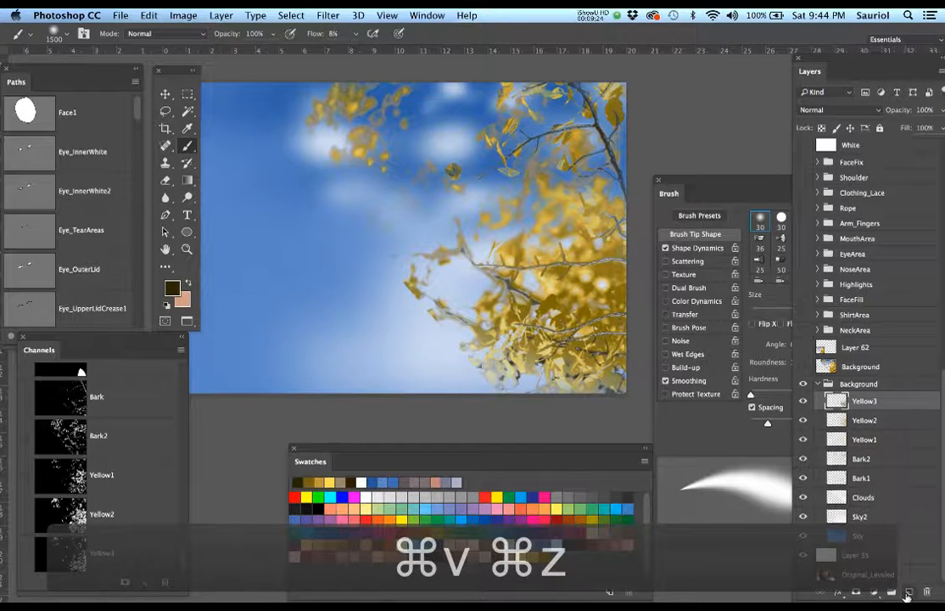
Add a new layer above Yellow3 in the Background group and name it Yellow4.
click(907, 593)
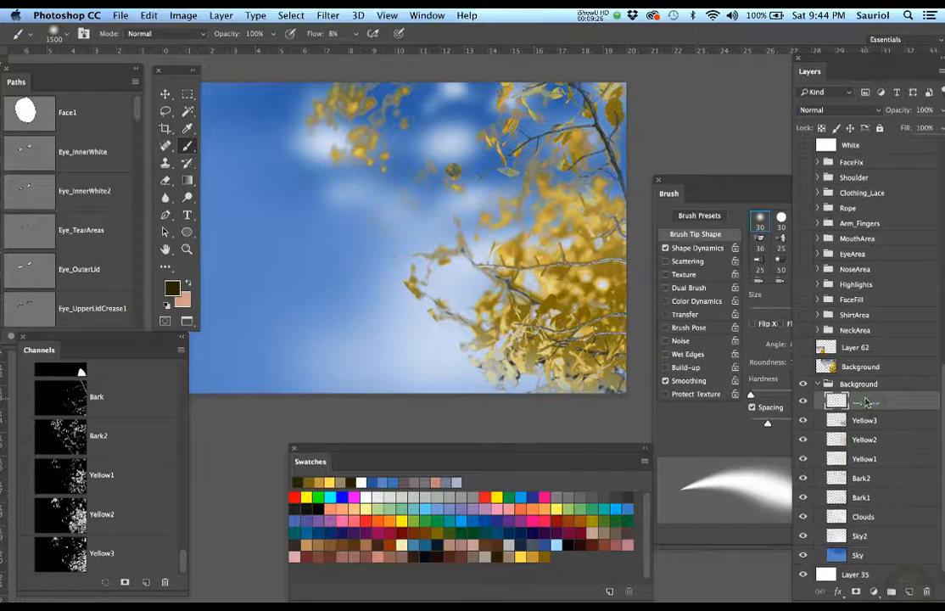
text(Ye)
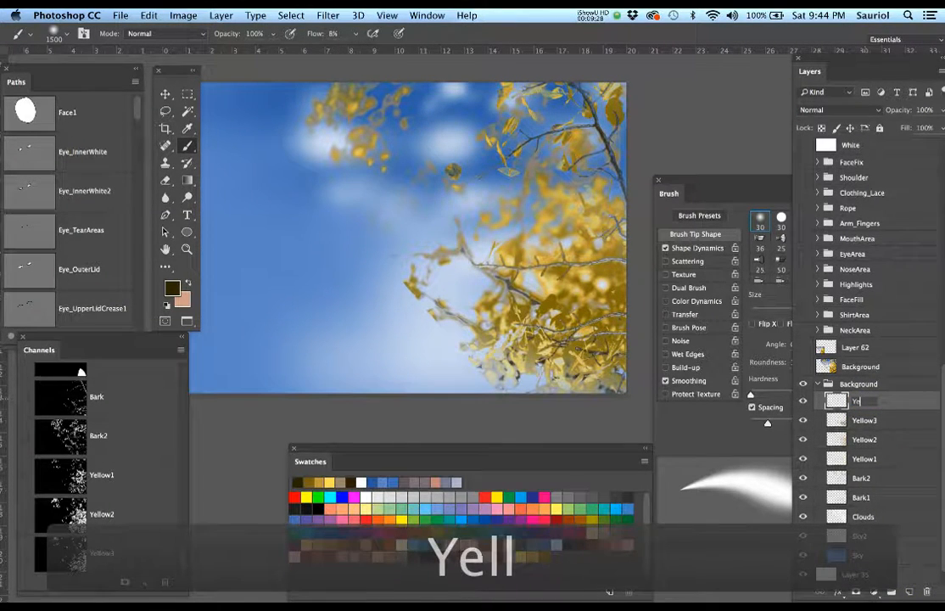
text(llow4)
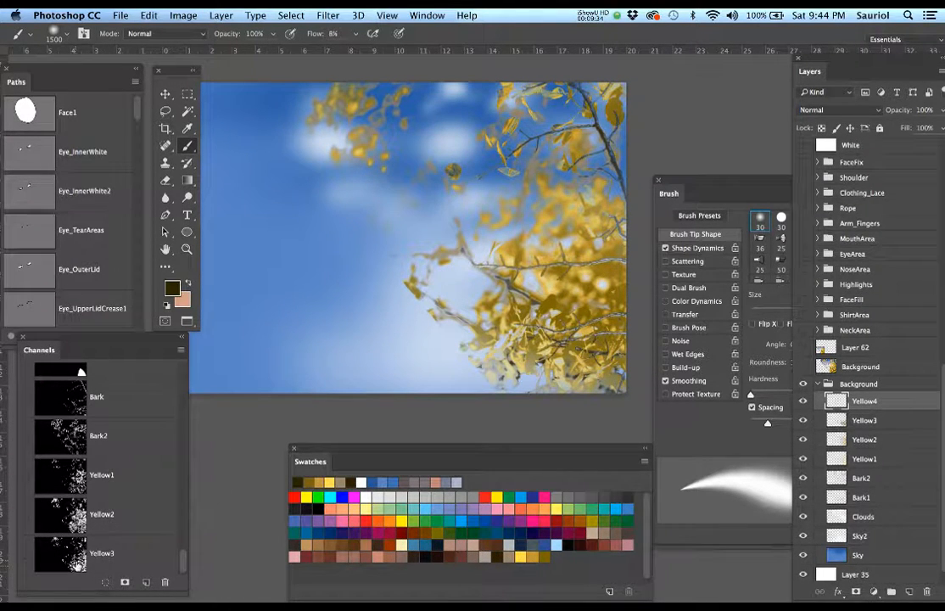
Load the Yellow3 channel as a selection and expand it by 2 pixels.
super+click(67, 488)
drag(548, 317, 527, 299)
click(295, 15)
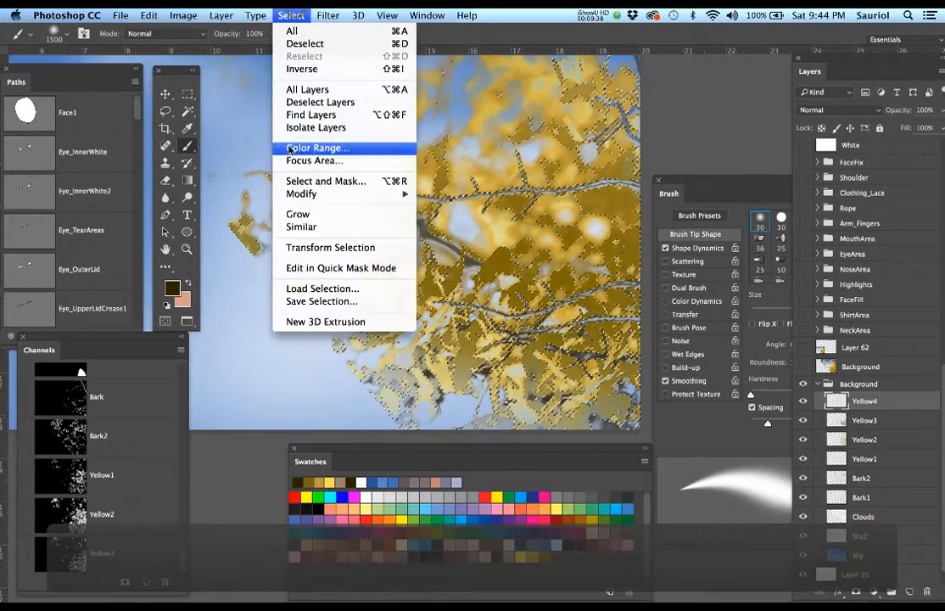
mouse_move(356, 193)
click(447, 219)
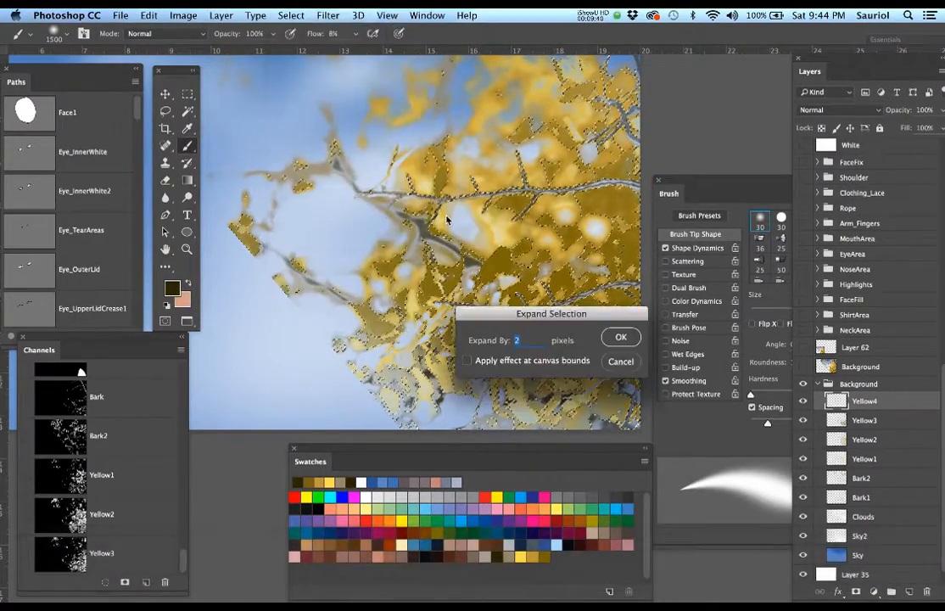
key(Return)
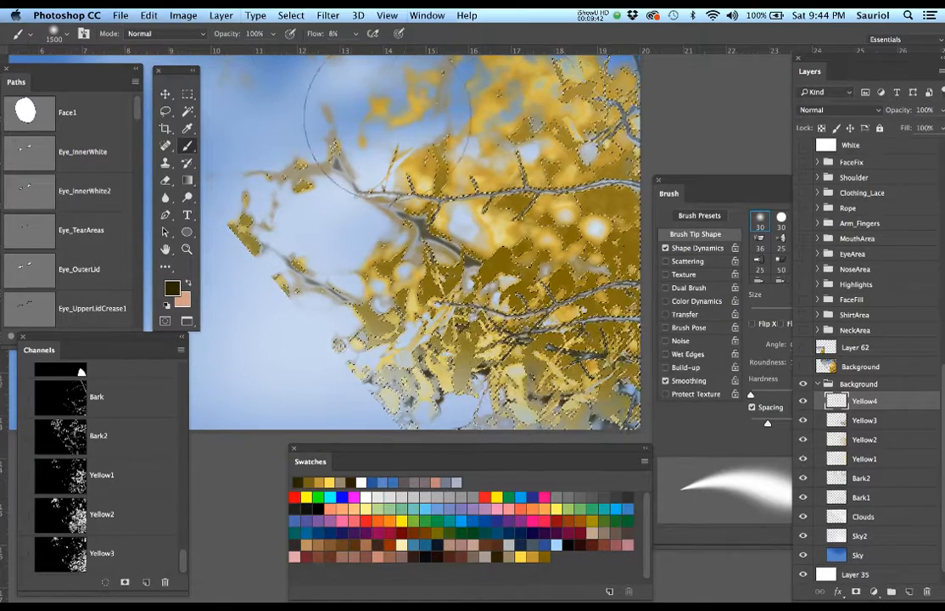
Contract the leaf shadow selection by 6 pixels.
click(291, 15)
mouse_move(336, 196)
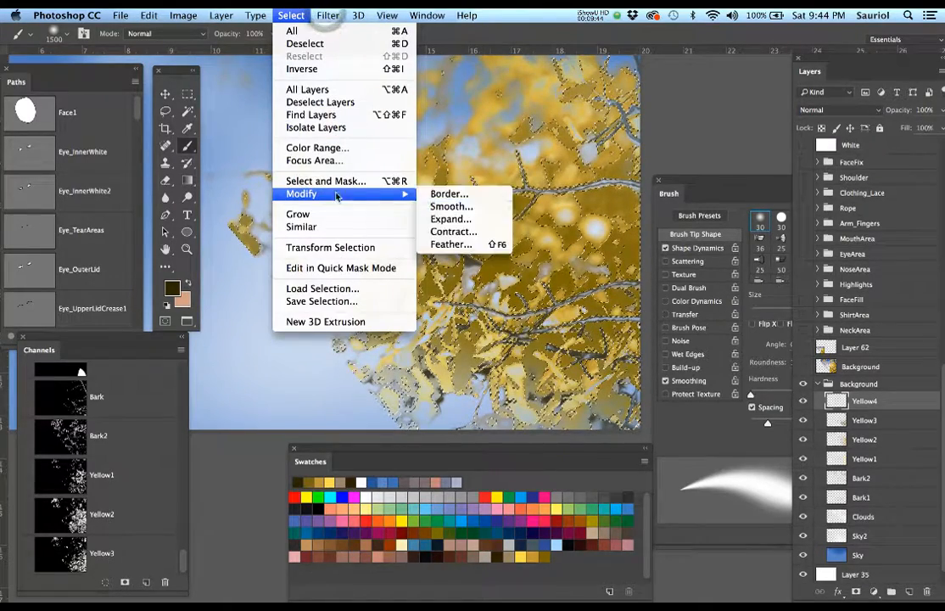
click(450, 232)
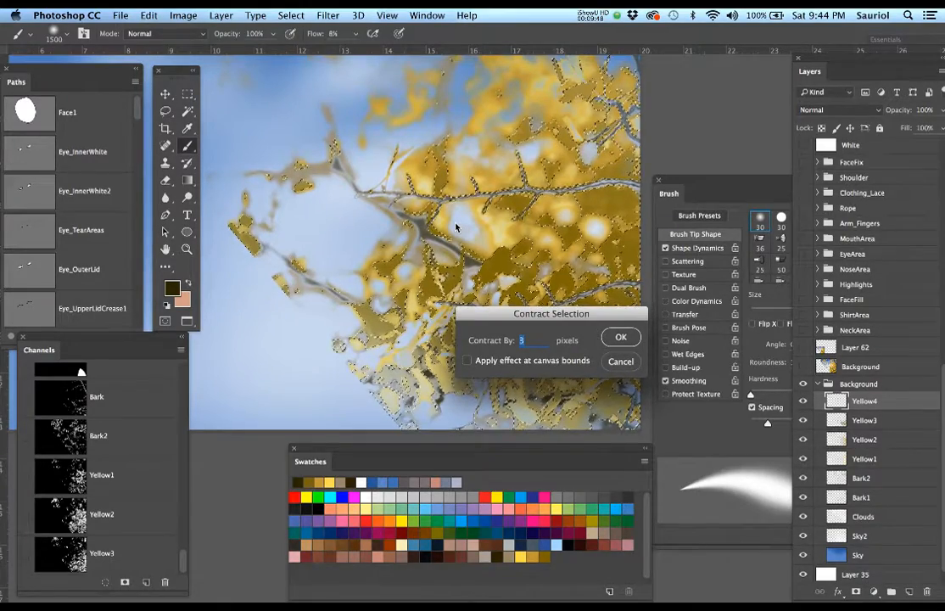
text(6)
key(Return)
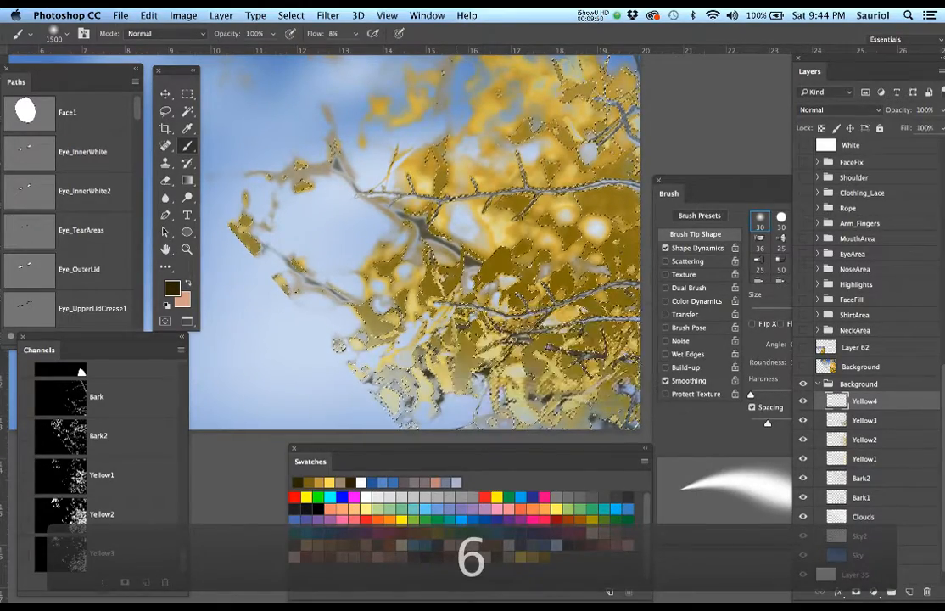
Contract the selection by a further 5 pixels and hide its edges.
click(329, 15)
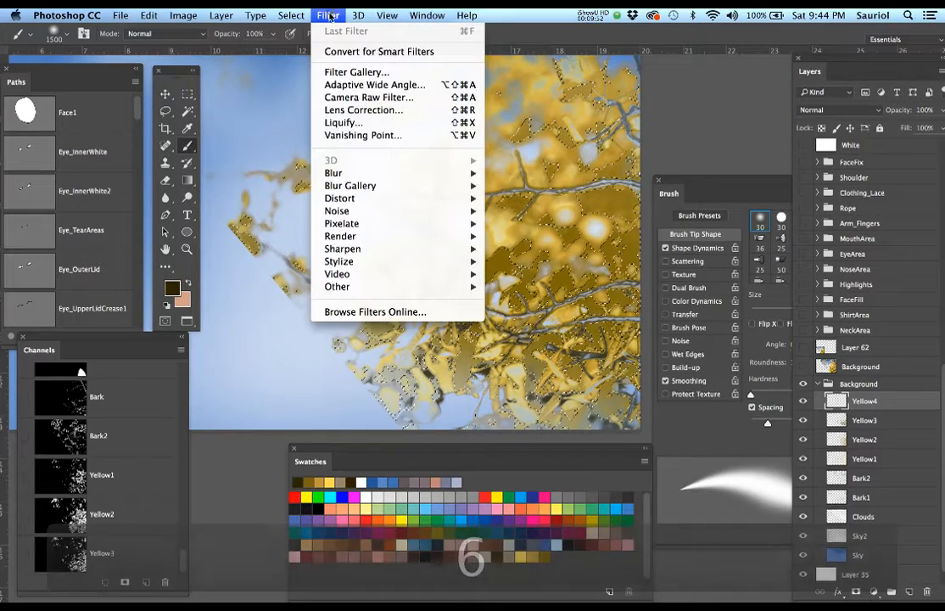
mouse_move(291, 16)
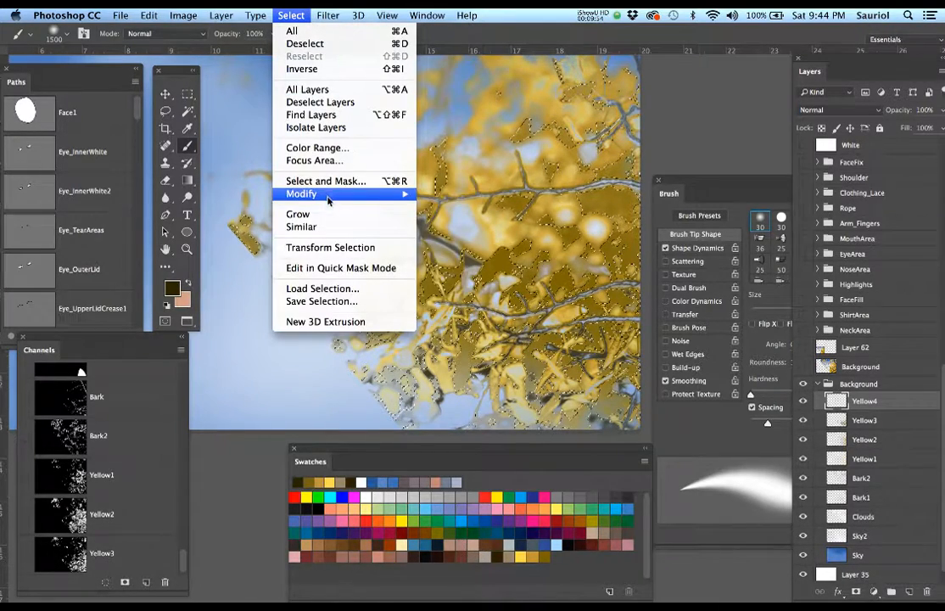
click(450, 232)
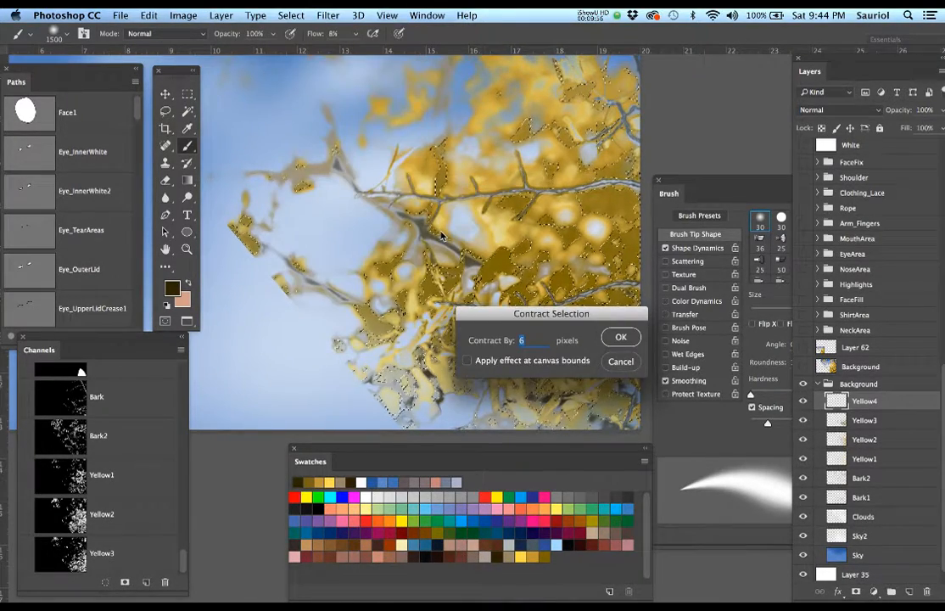
text(5)
key(Return)
key(super+h)
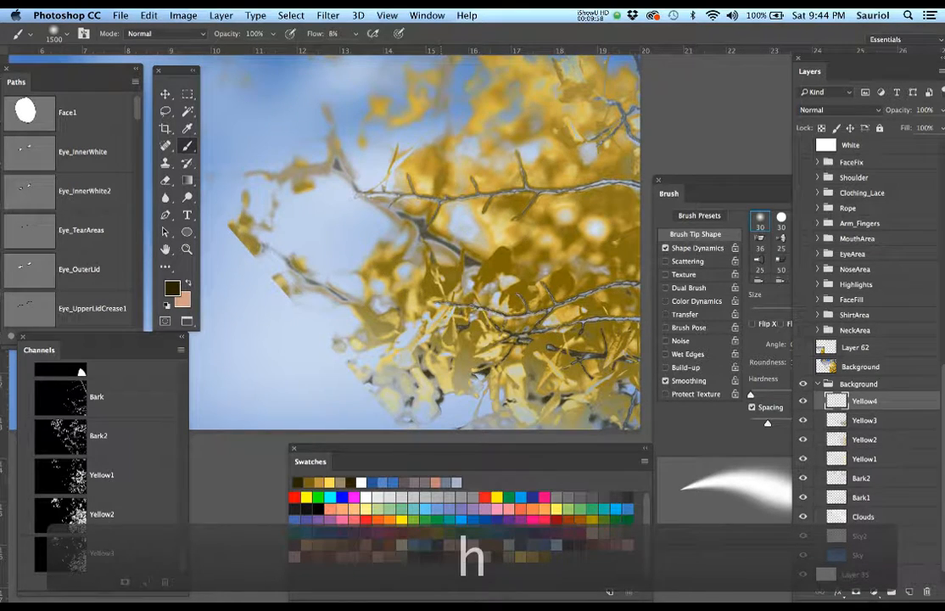
Reduce the brush size to 300 and paint the deepest leaf shadows in dark olive brown on the Yellow4 layer.
key(bracketleft)
key(bracketleft)
key(bracketleft)
key(bracketleft)
key(bracketleft)
key(bracketleft)
key(bracketleft)
key(bracketleft)
key(bracketleft)
key(bracketleft)
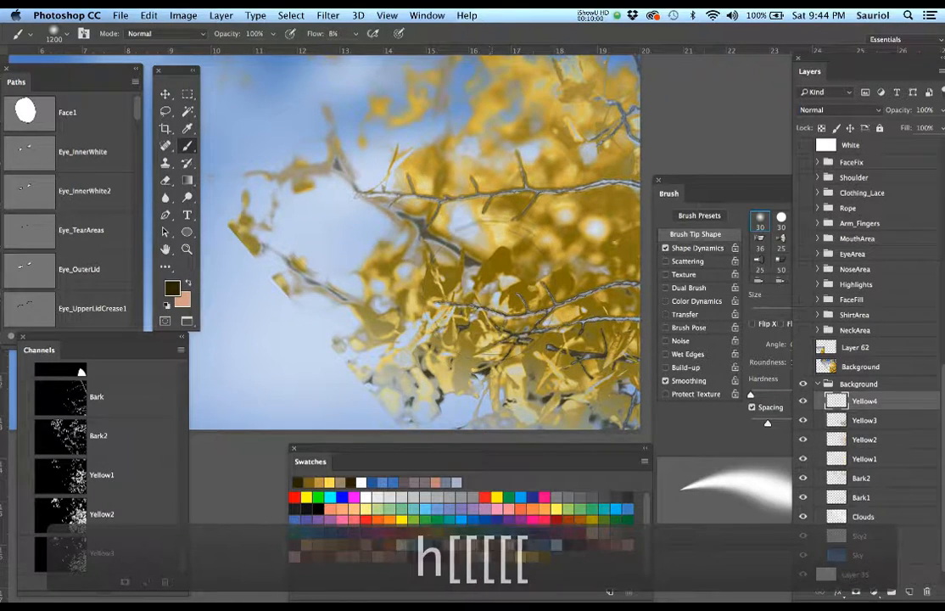
key(bracketleft)
key(bracketleft)
key(bracketleft)
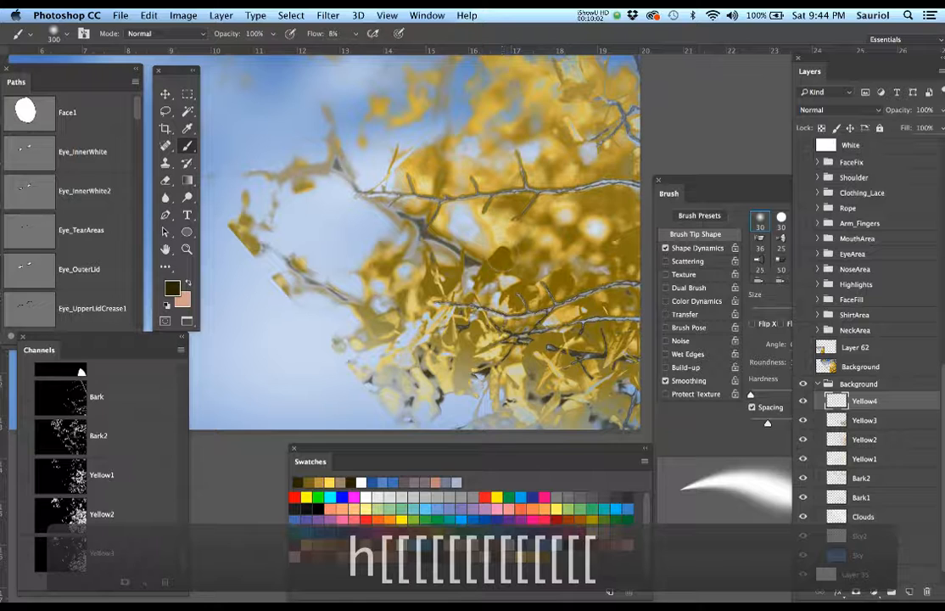
mouse_move(515, 243)
mouse_down()
mouse_move(475, 258)
mouse_move(434, 257)
mouse_move(442, 276)
mouse_move(592, 273)
mouse_move(501, 240)
mouse_move(543, 208)
mouse_move(619, 237)
mouse_move(485, 187)
mouse_move(583, 191)
mouse_up()
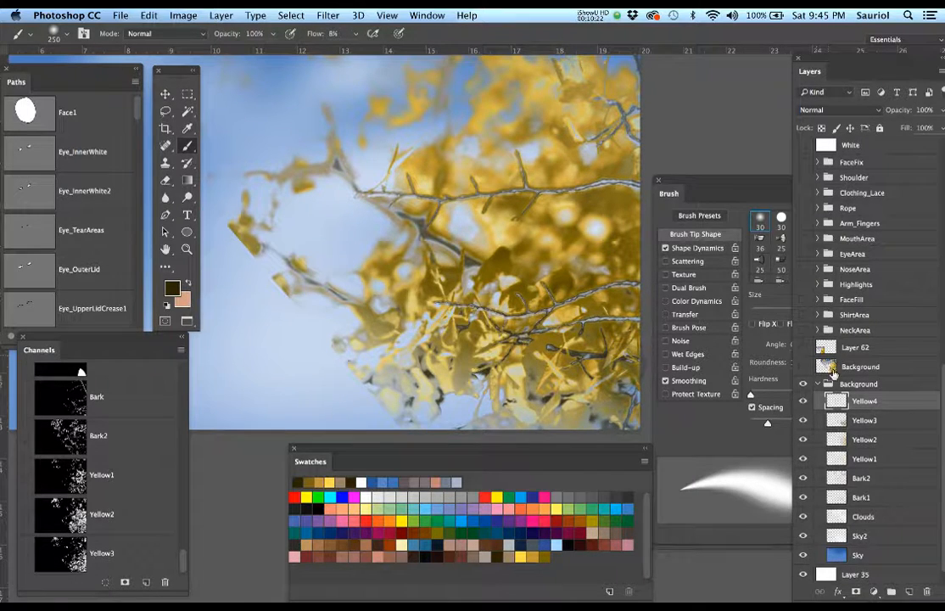
Compare with the Background reference photo, enlarge the brush to 800 and darken the lower leaf cluster on the Yellow4 layer.
click(804, 367)
click(803, 366)
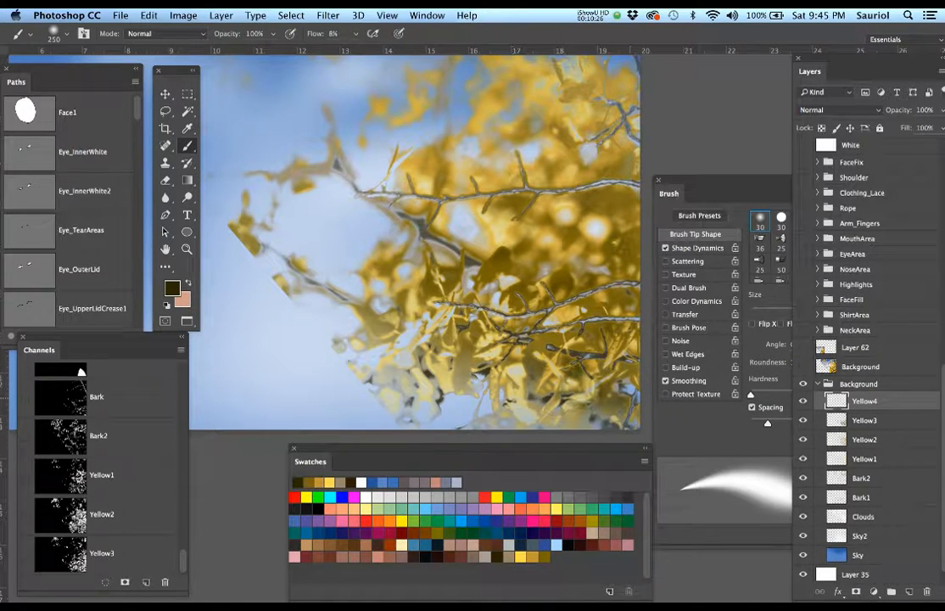
key(bracketright)
key(bracketright)
key(bracketright)
key(bracketright)
key(bracketright)
key(bracketright)
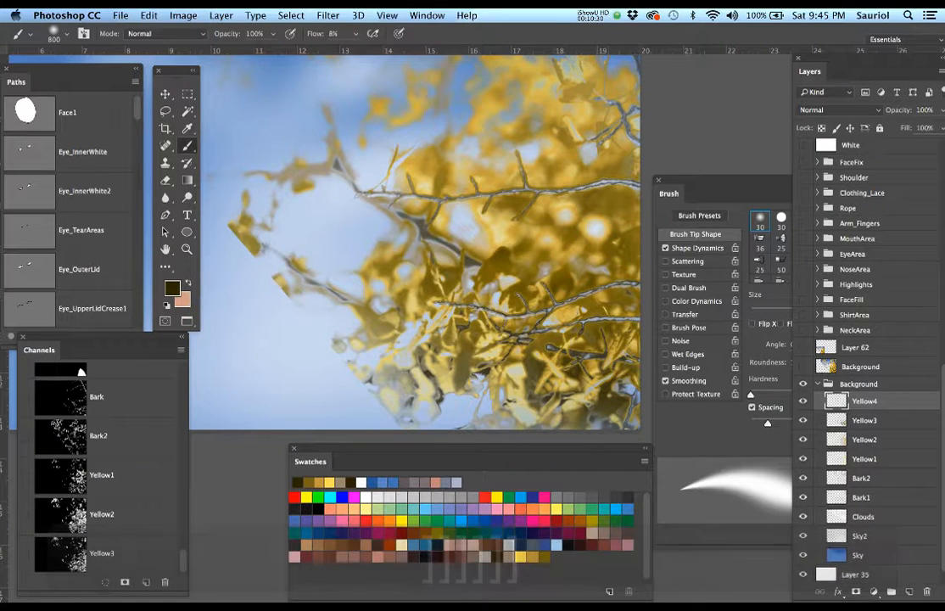
drag(343, 321, 412, 377)
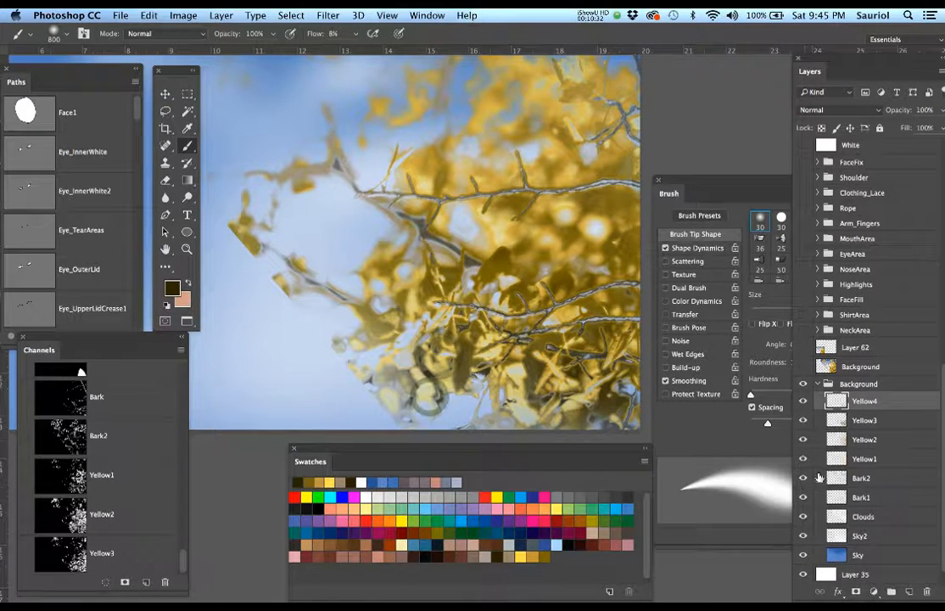
On the Yellow3 layer, load the Yellow3 channel as a selection, hide its edges and paint the lower leaves with the olive-yellow swatch.
click(871, 422)
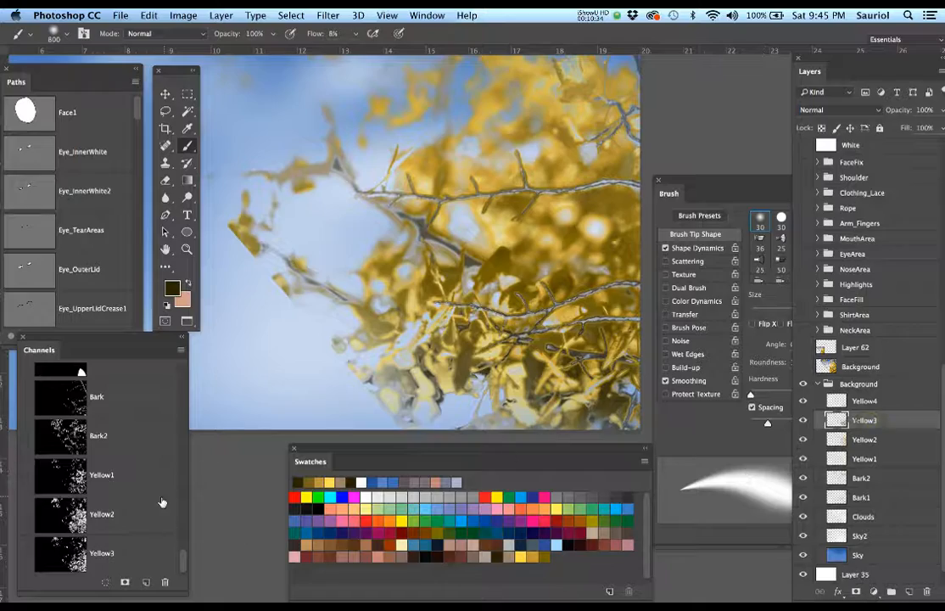
ctrl+click(68, 562)
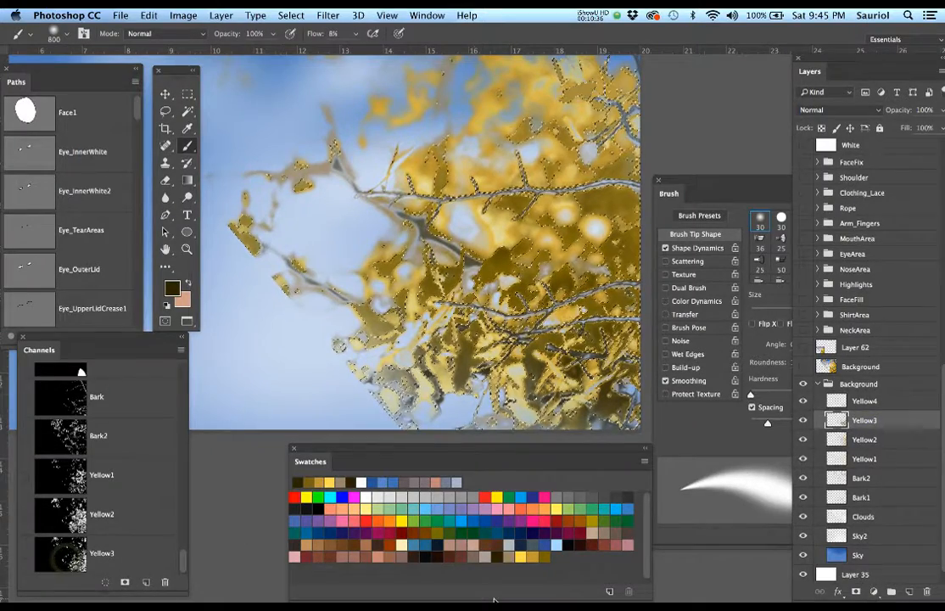
click(543, 557)
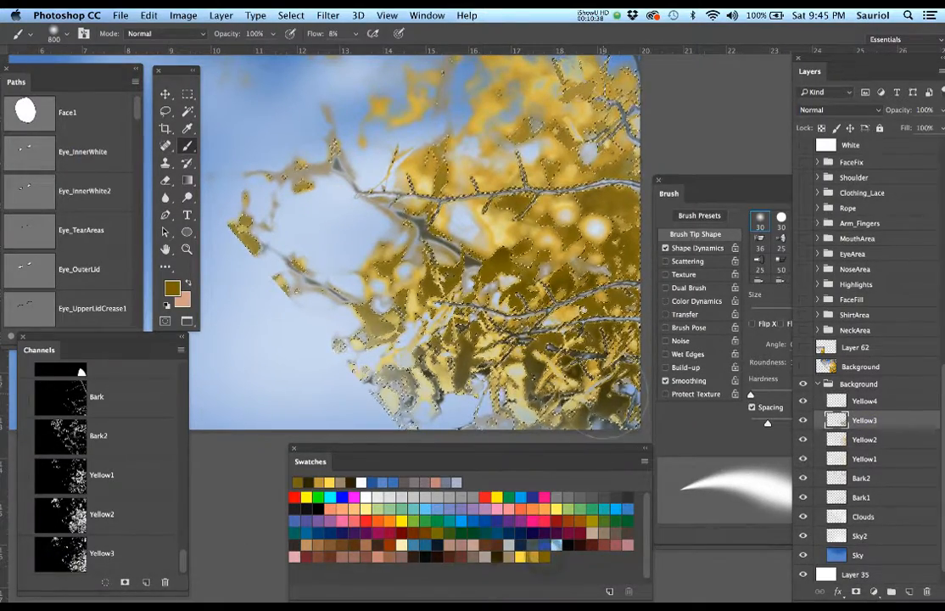
key(super+h)
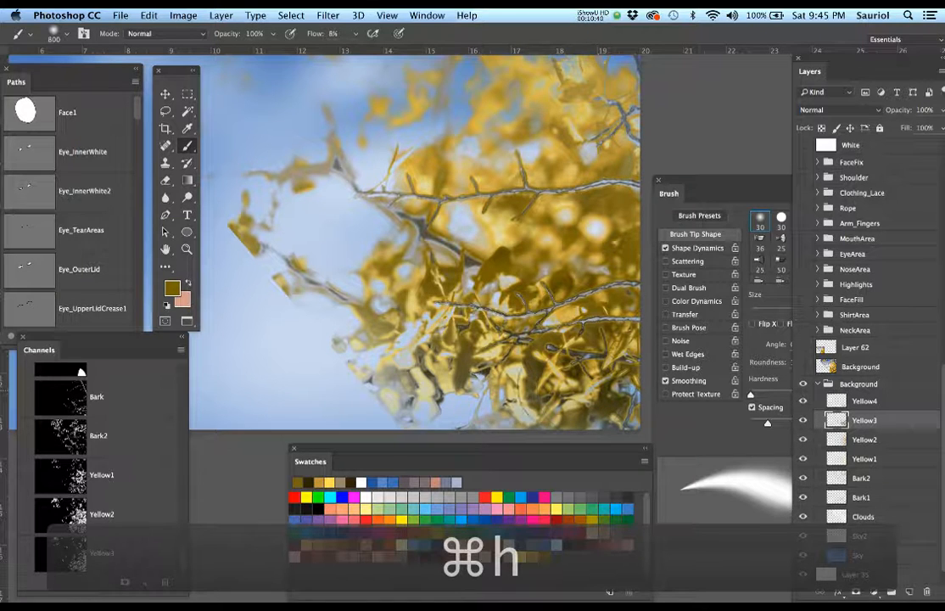
mouse_move(507, 341)
mouse_down()
mouse_move(477, 341)
mouse_move(376, 385)
mouse_move(591, 383)
mouse_up()
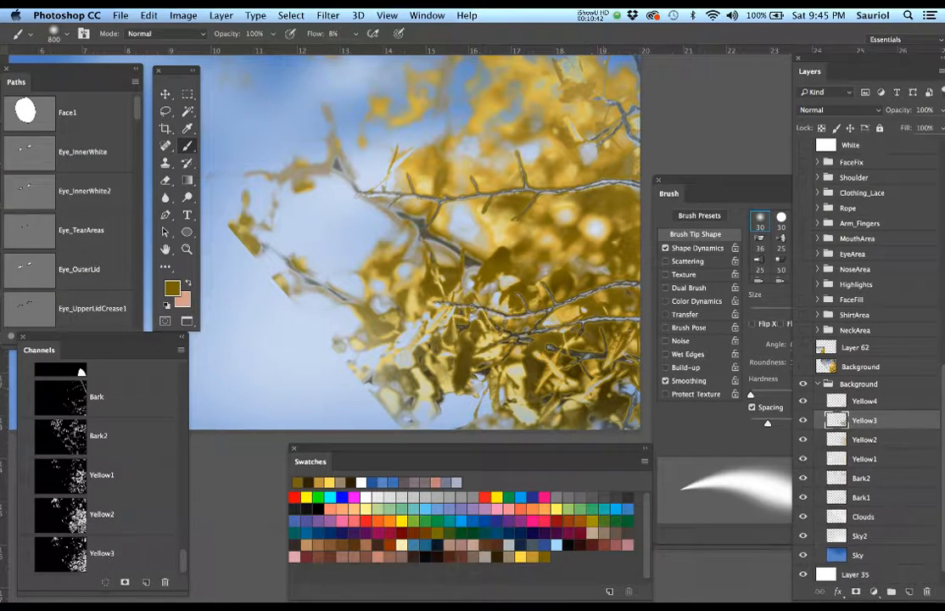
Load the Bark channel as a selection and add a new layer named Bark3 above Bark2.
click(870, 485)
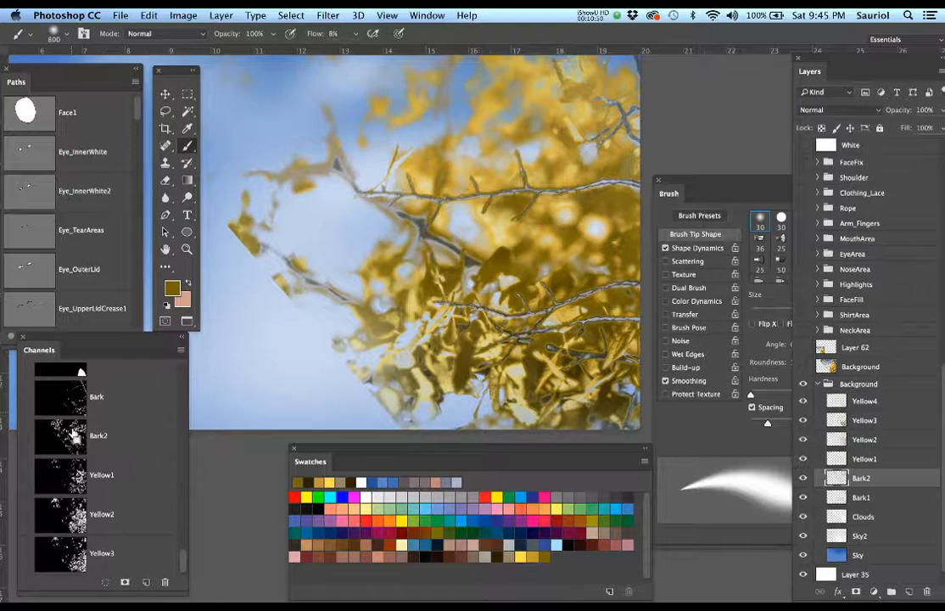
ctrl+click(74, 405)
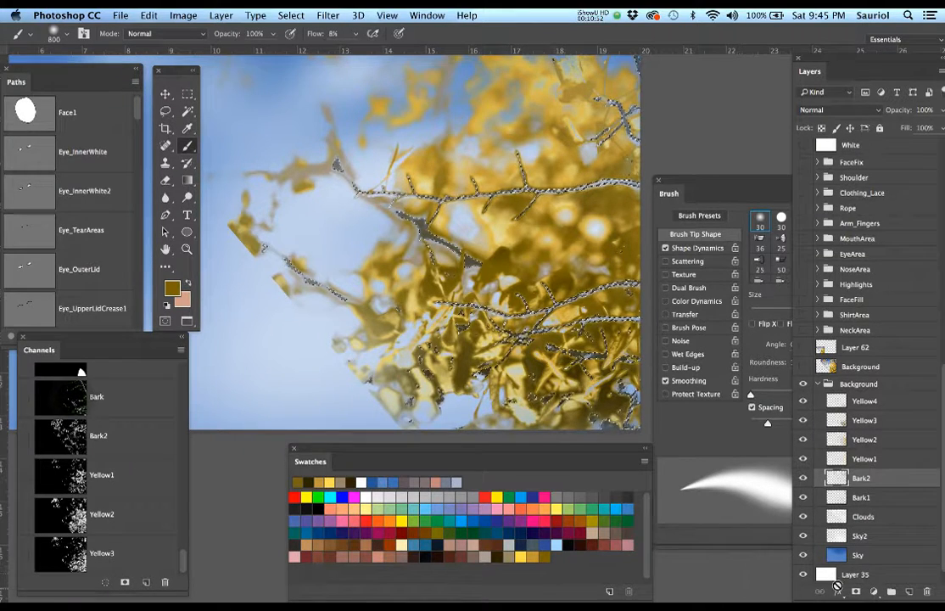
click(909, 592)
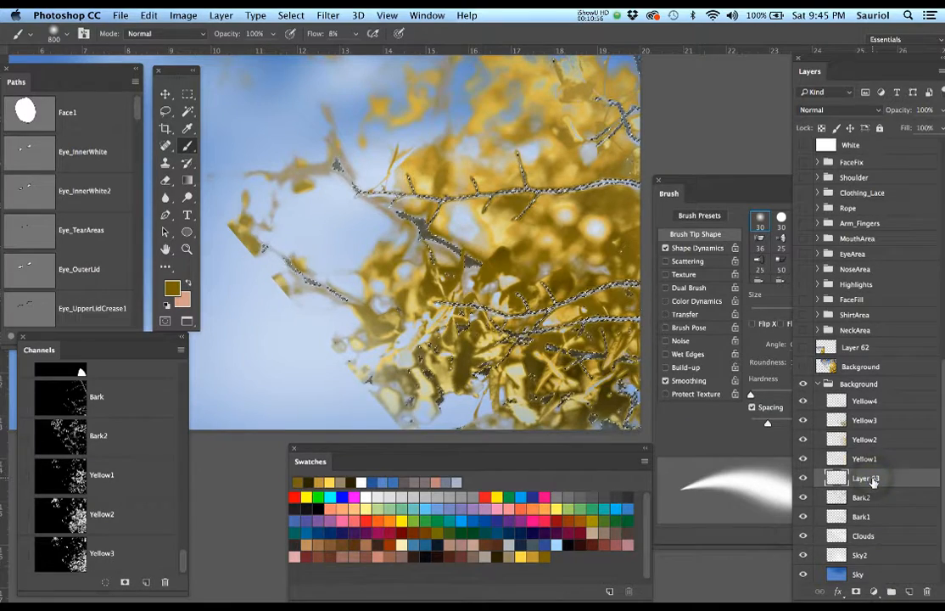
double_click(867, 479)
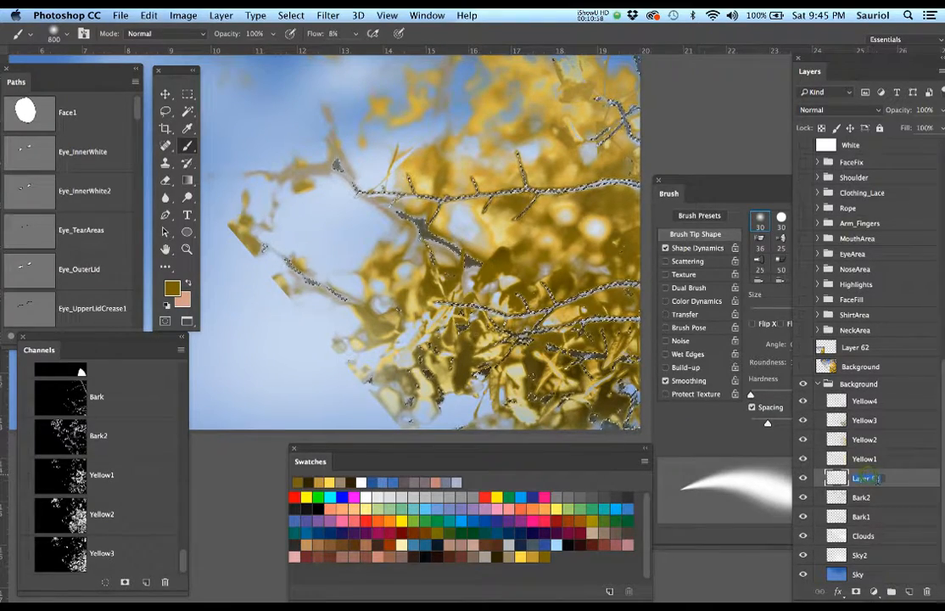
text(Bark)
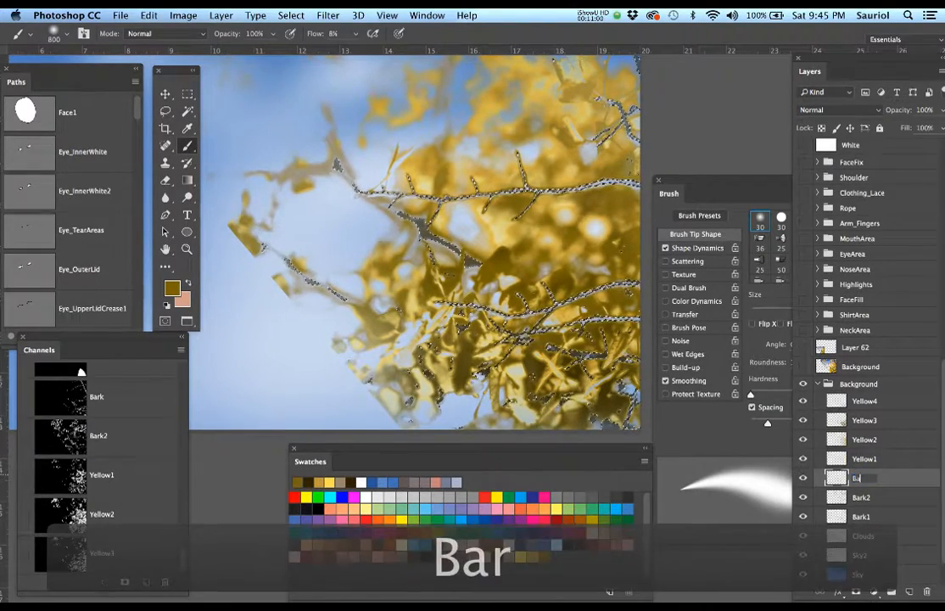
text(3)
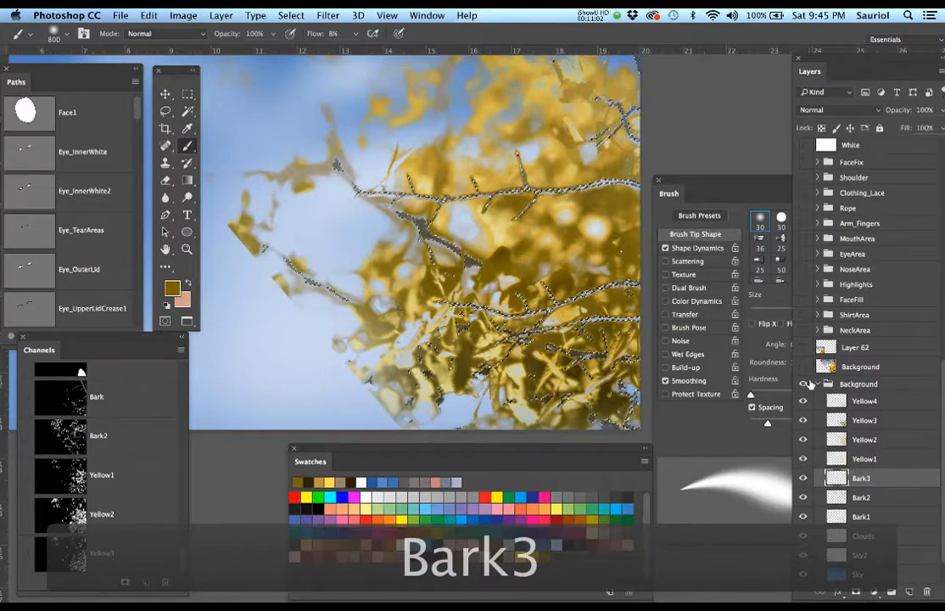
Expand the Bark selection by 5 pixels.
drag(590, 325, 678, 340)
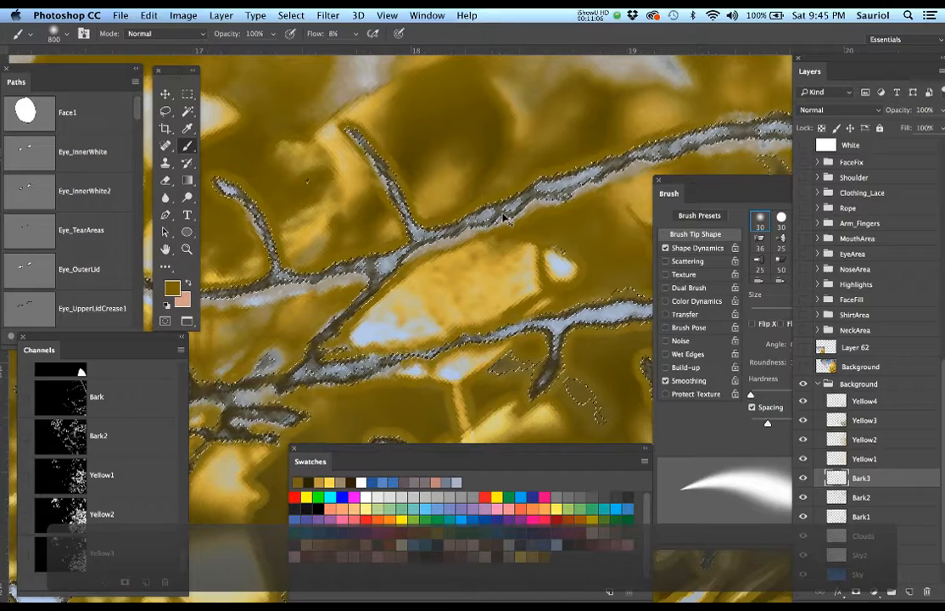
click(301, 13)
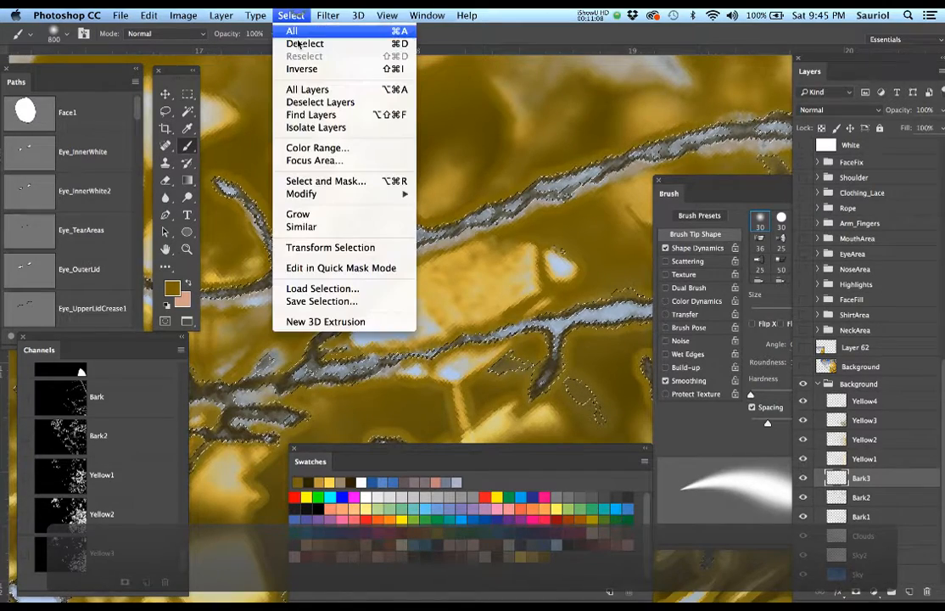
mouse_move(365, 194)
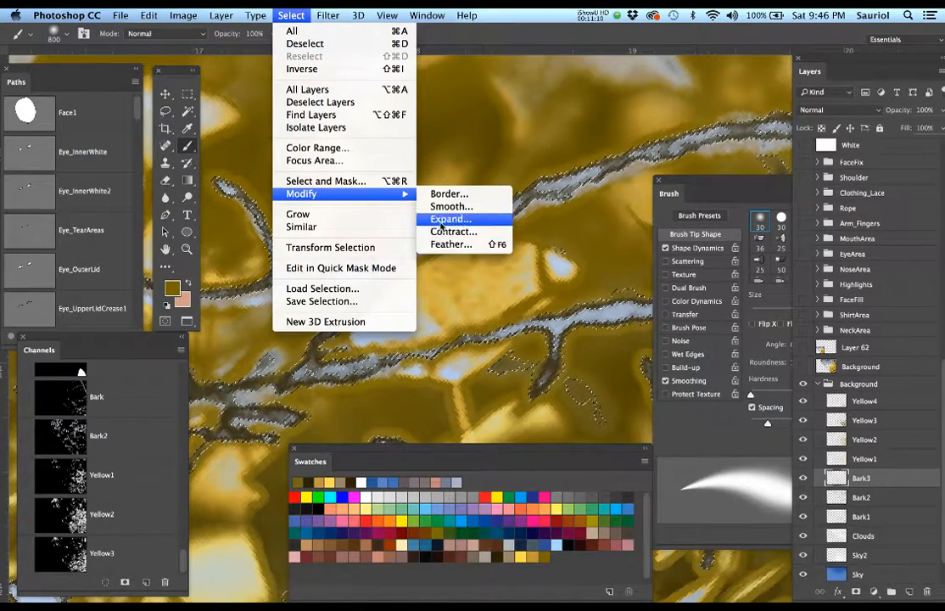
click(451, 219)
text(5)
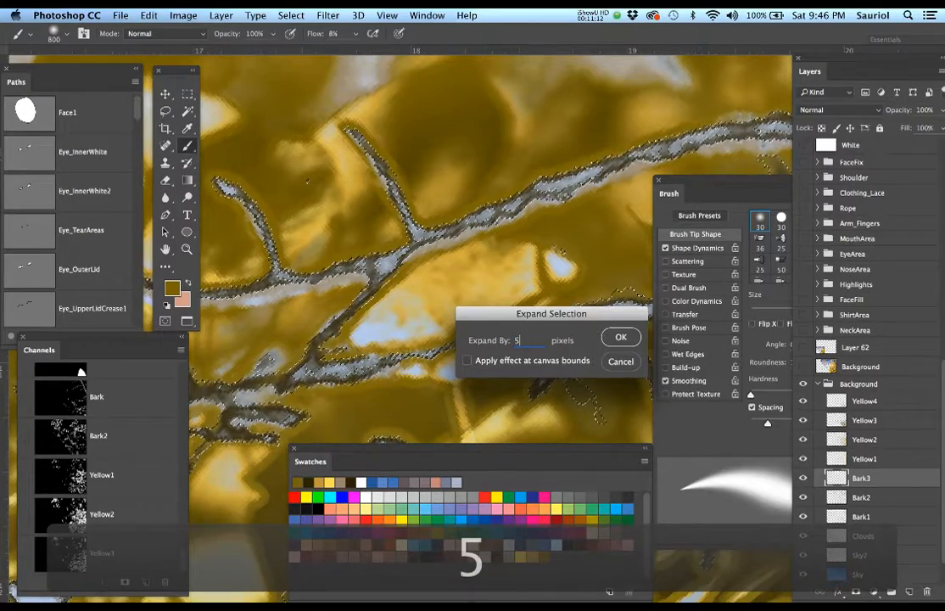
key(Return)
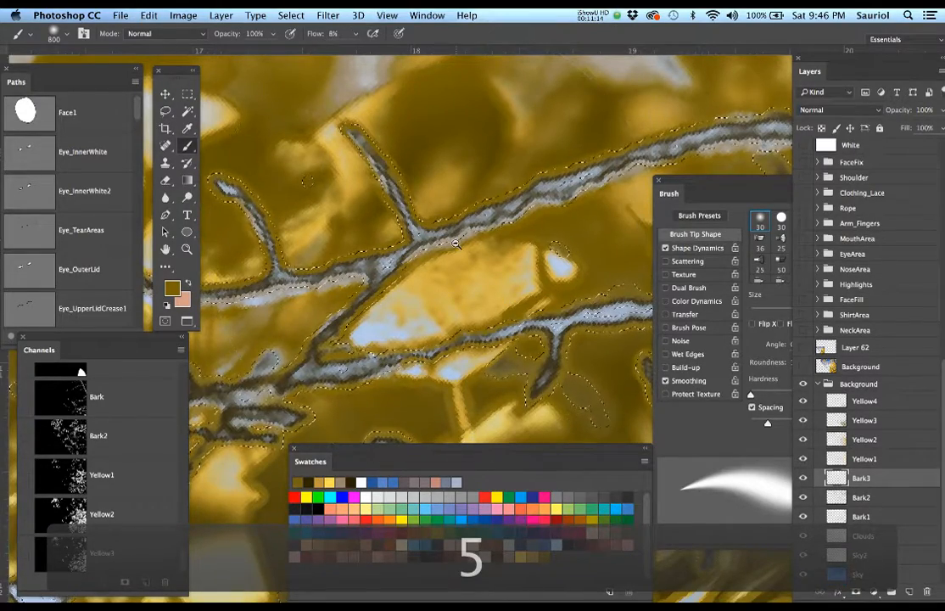
scroll(455, 243, down, 6)
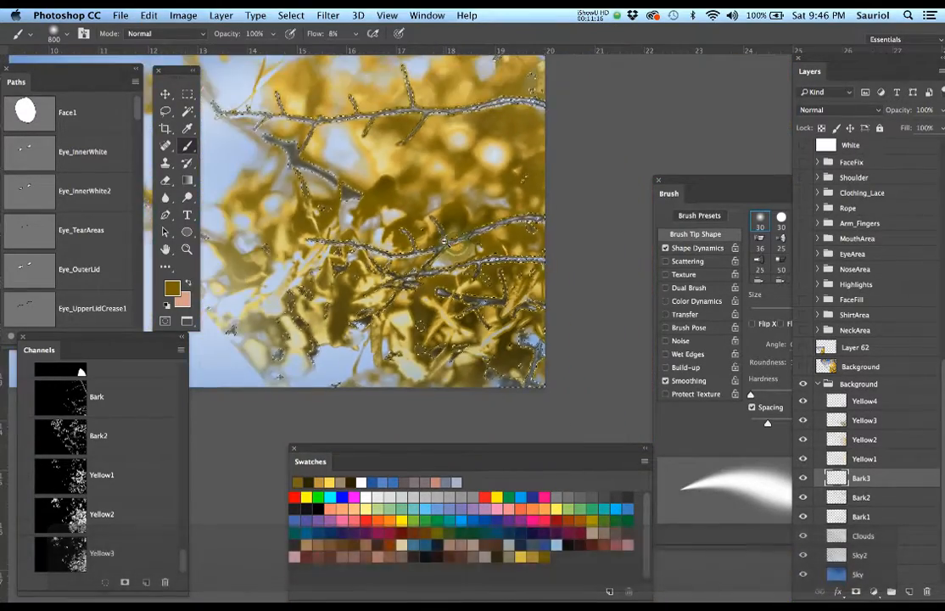
Show the Background reference photo, reduce the brush size to 250 and sample the near-black brown of a sharp branch.
click(803, 367)
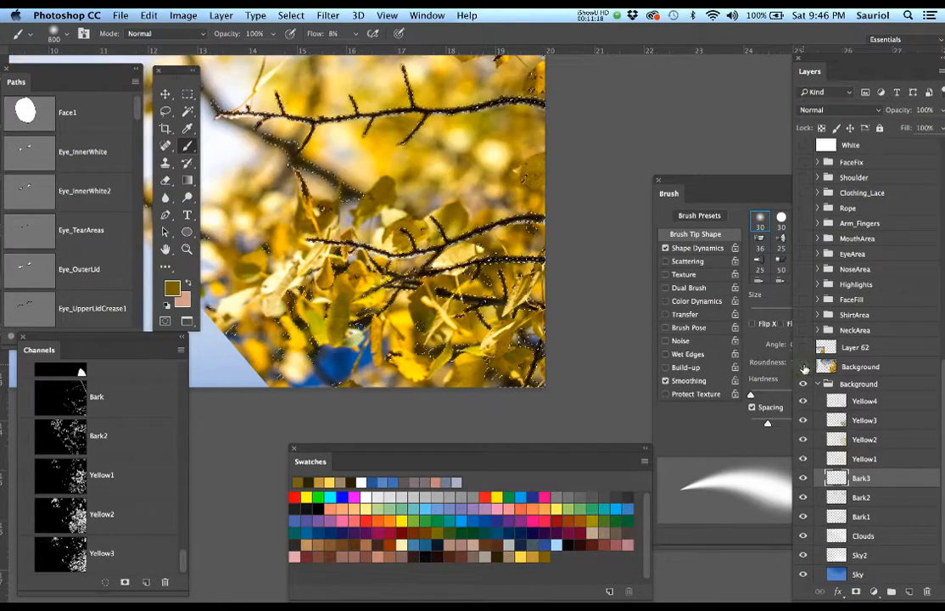
click(803, 367)
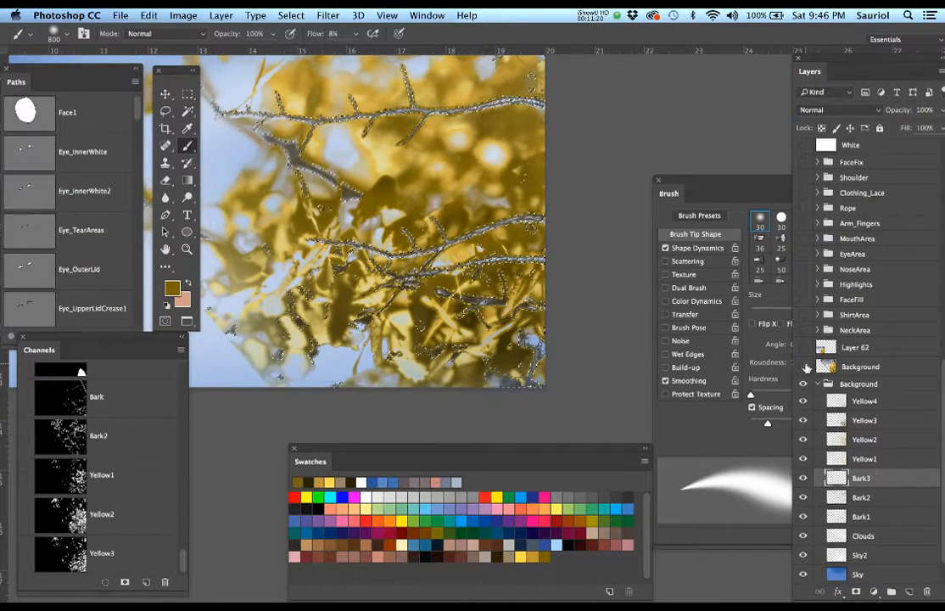
click(803, 368)
scroll(600, 250, up, 3)
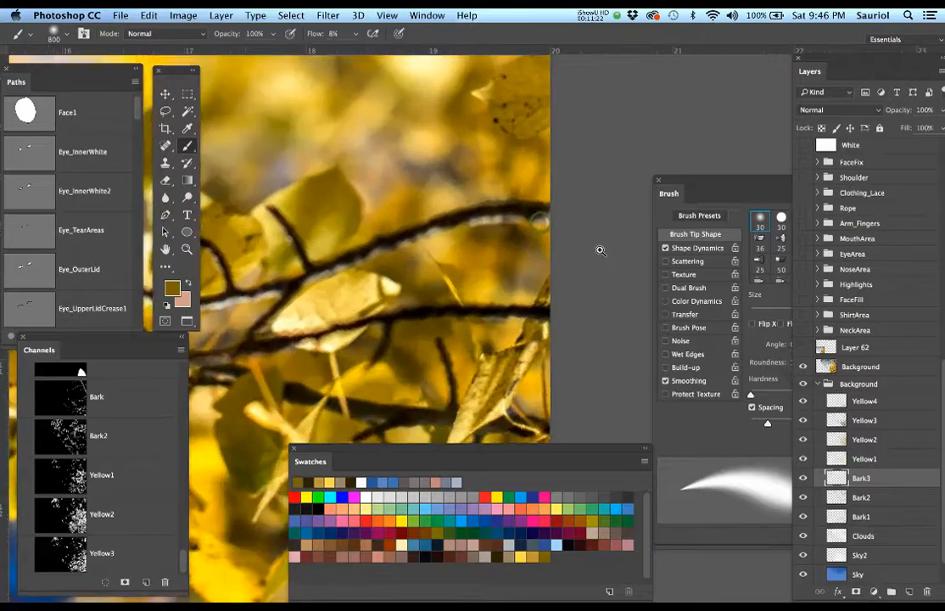
drag(599, 251, 617, 252)
key(bracketleft)
key(bracketleft)
key(bracketleft)
key(bracketleft)
key(bracketleft)
key(bracketleft)
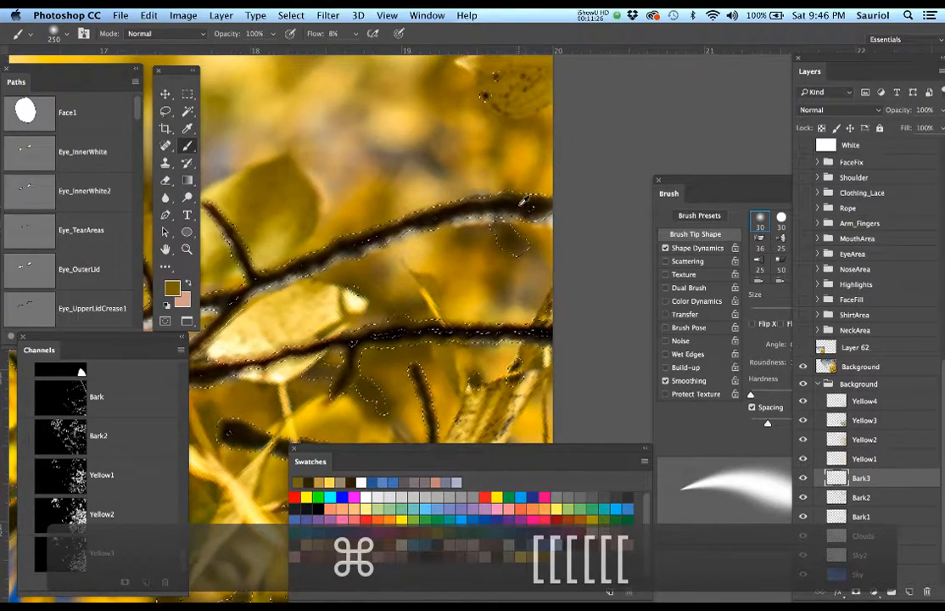
alt+click(523, 201)
Hide the reference and selection edges, paint the branches dark brown on Bark3 with the brush enlarged to 600, and compare with the Background photo.
scroll(555, 225, down, 5)
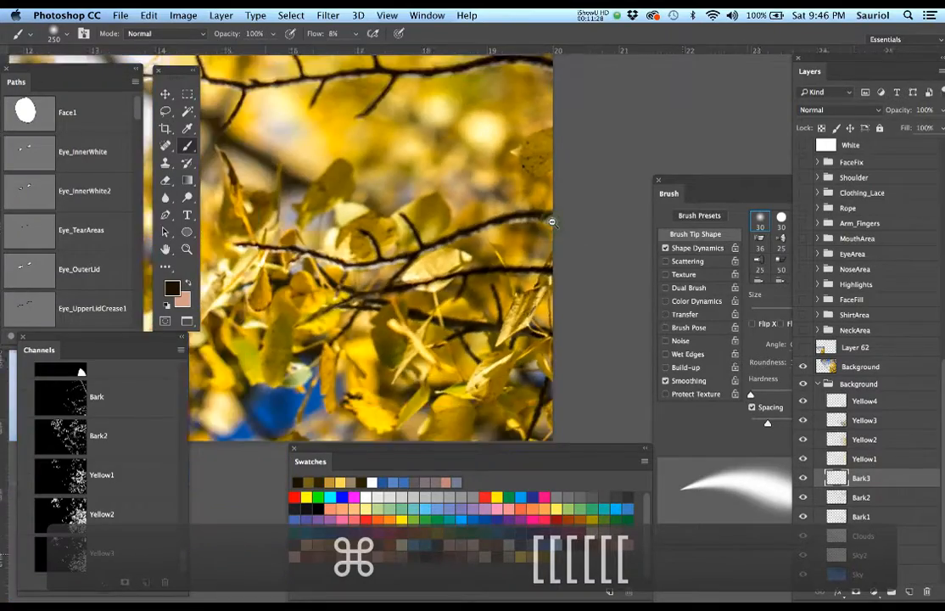
scroll(560, 219, up, 4)
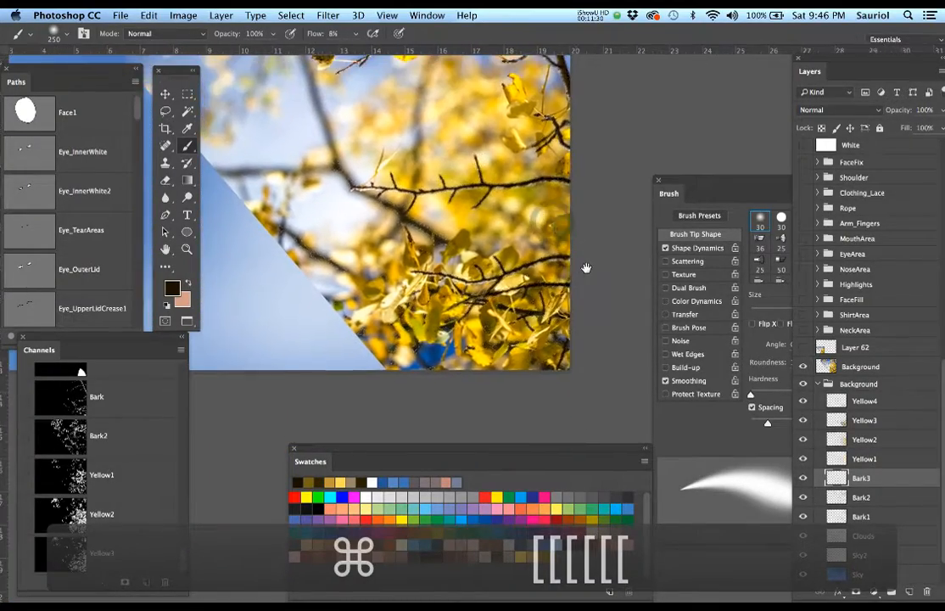
scroll(610, 329, down, 2)
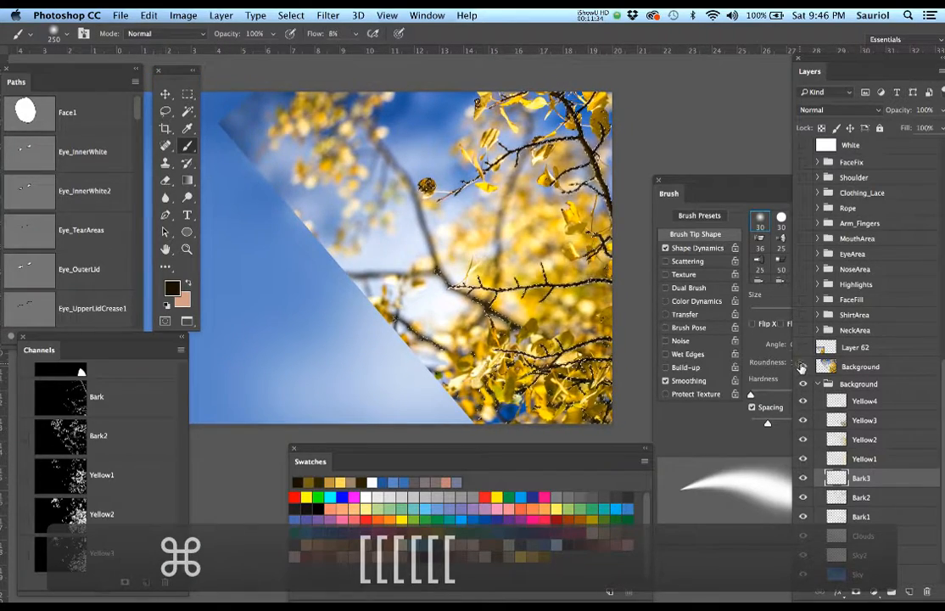
click(803, 366)
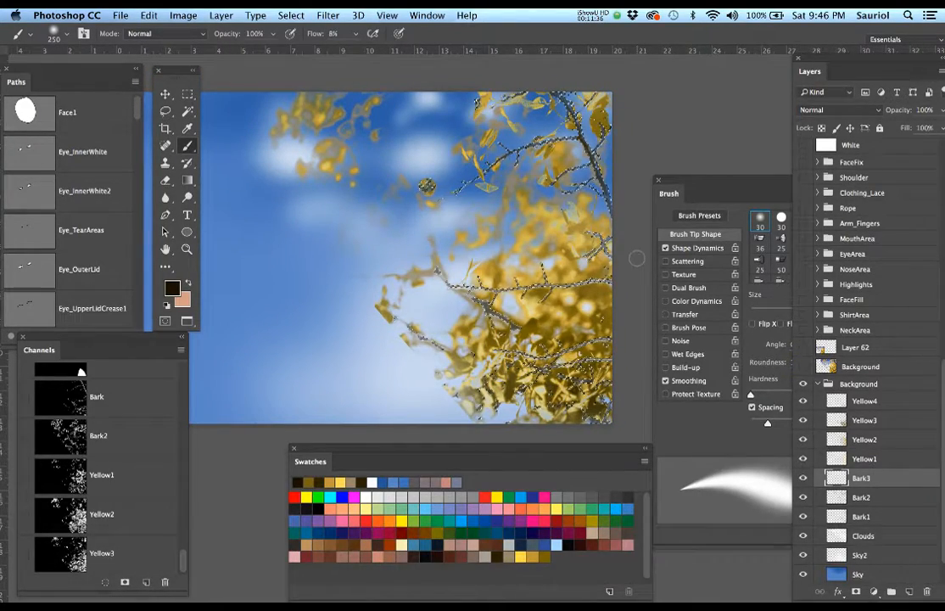
key(super+h)
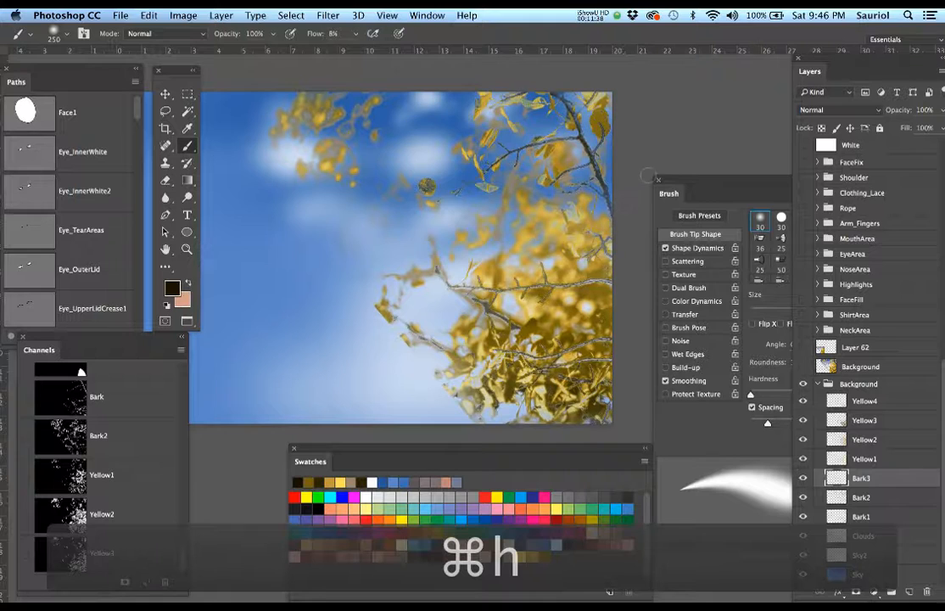
key(bracketright)
key(bracketright)
key(bracketright)
key(bracketright)
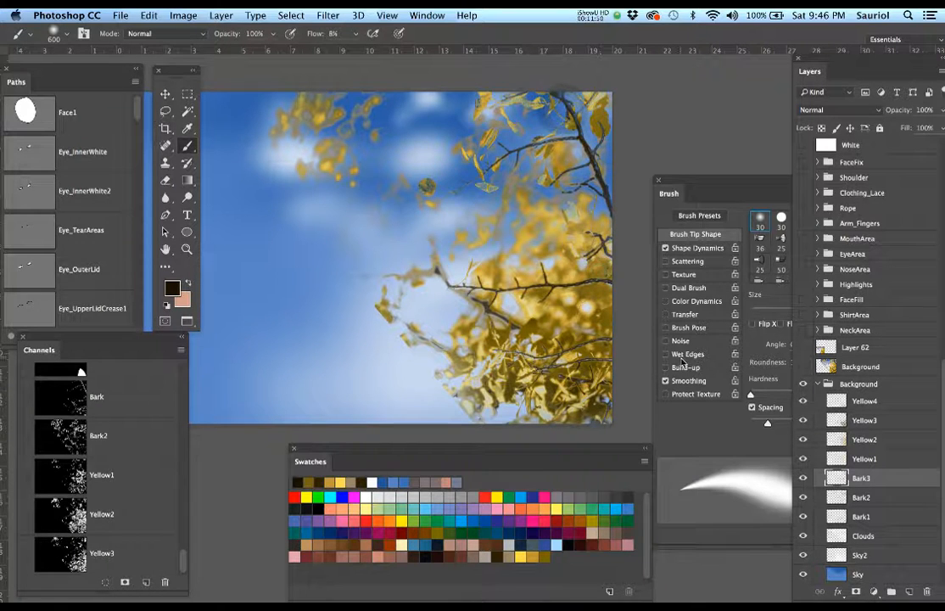
click(803, 366)
click(803, 366)
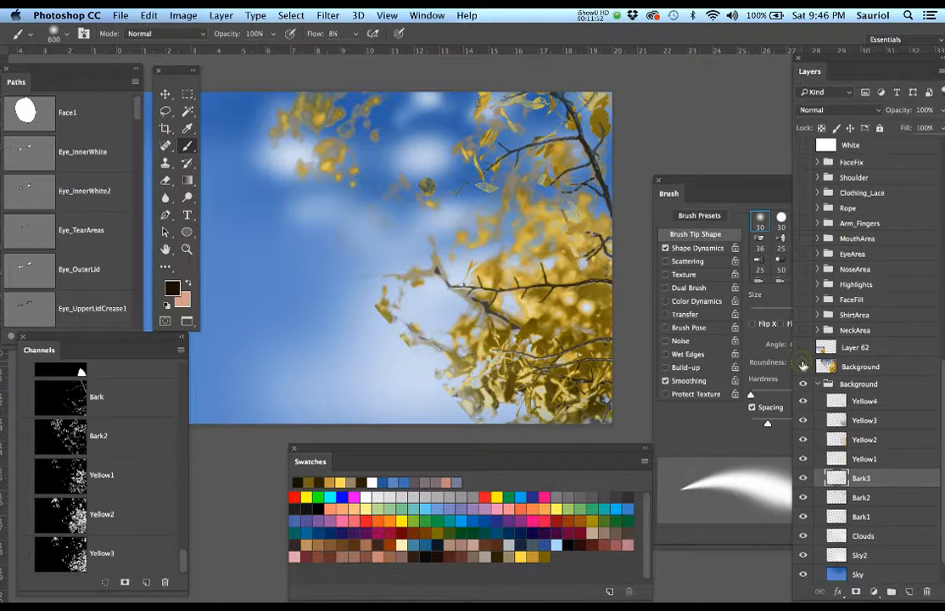
click(803, 366)
click(802, 366)
Add a new layer named Yellow5 directly above the Clouds layer.
click(866, 516)
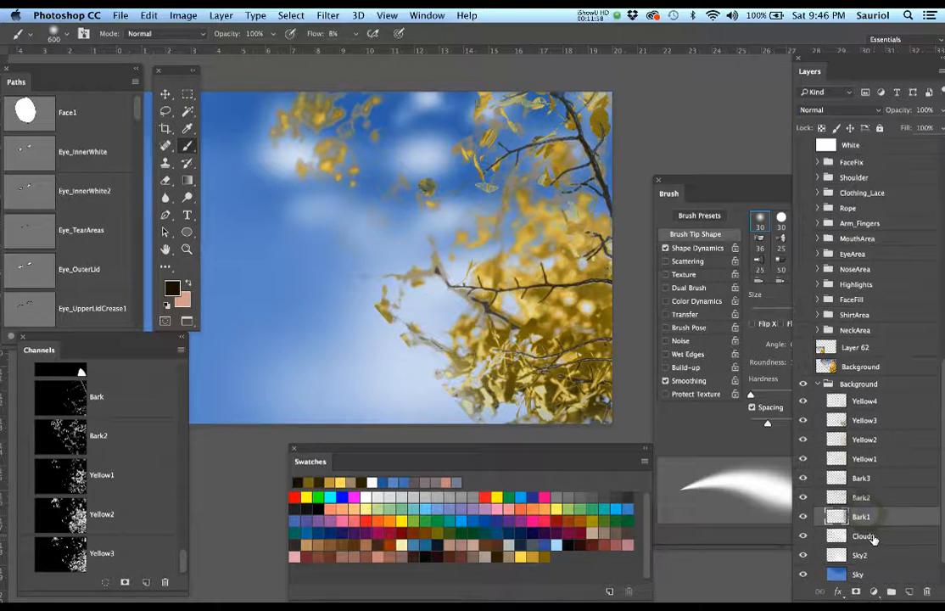
click(872, 537)
click(909, 591)
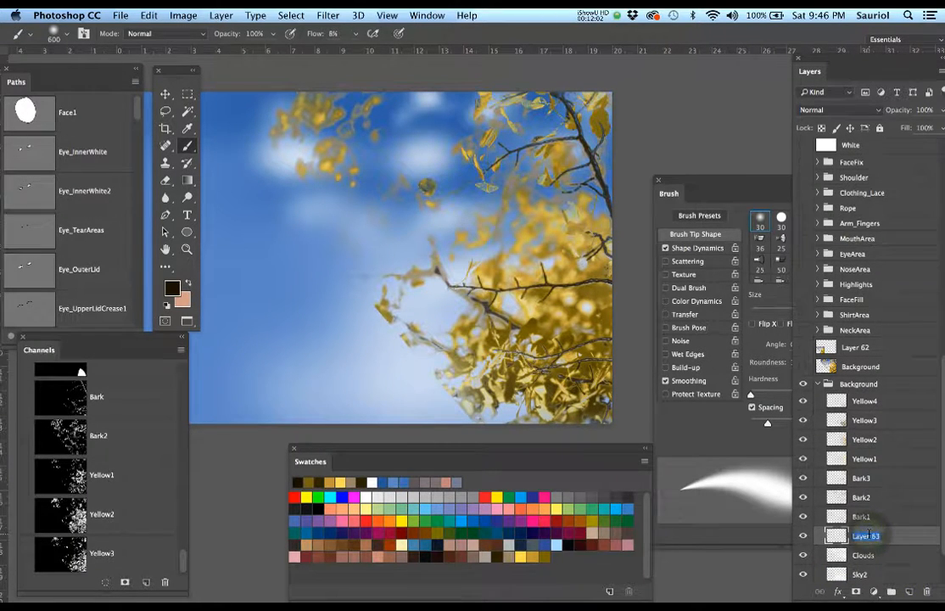
text(Yellow)
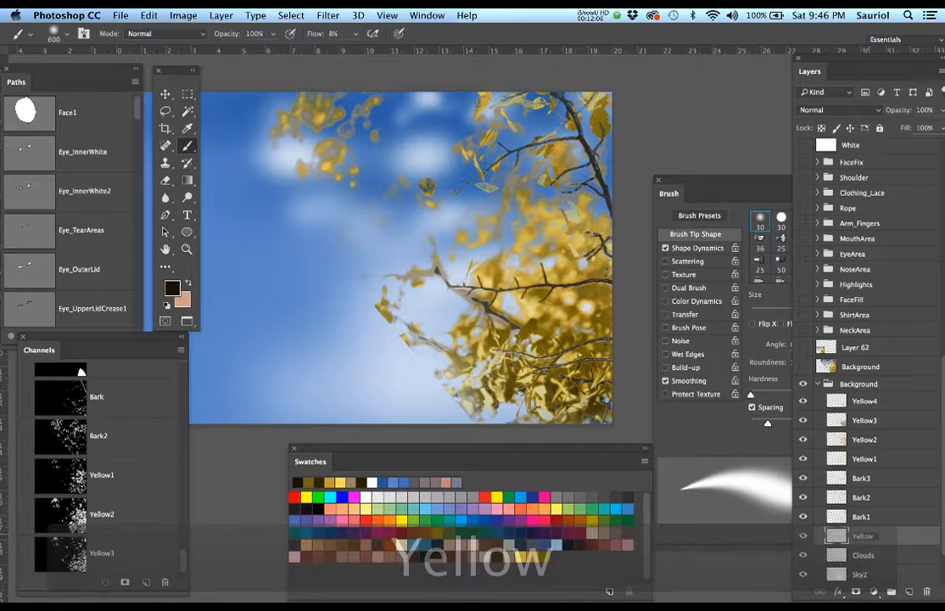
text(5)
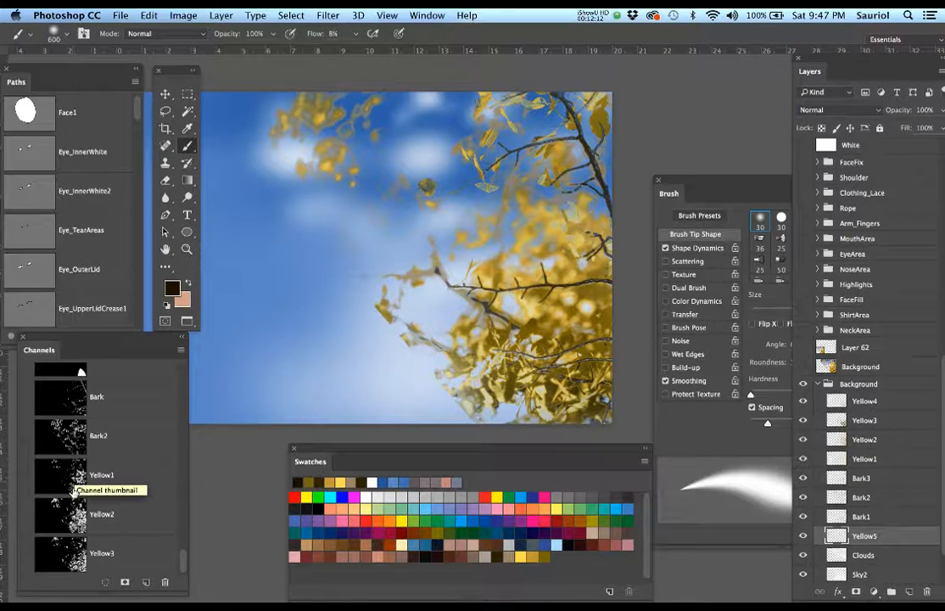
Load the Yellow1 channel as a selection and expand it by 10 pixels.
ctrl+click(72, 560)
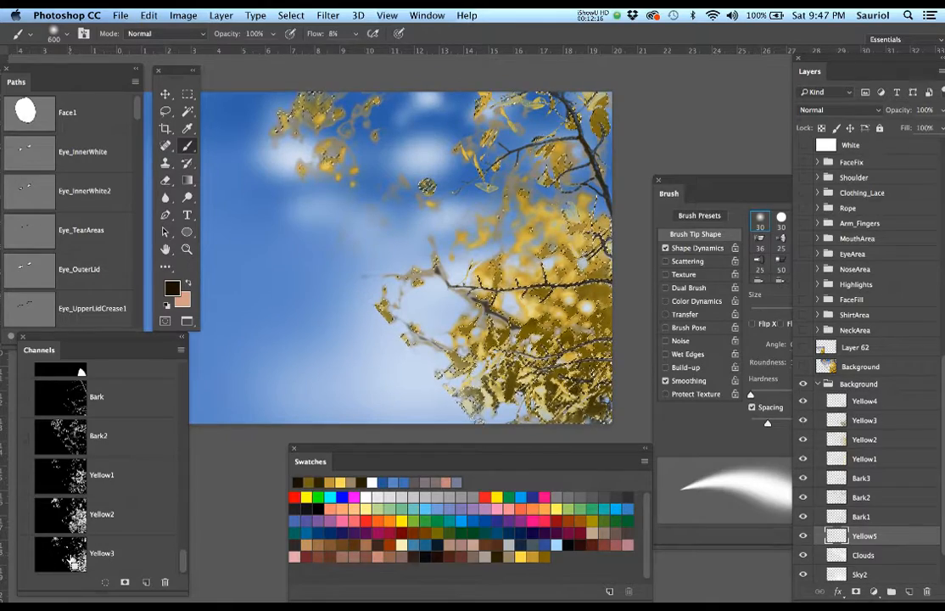
super+click(60, 480)
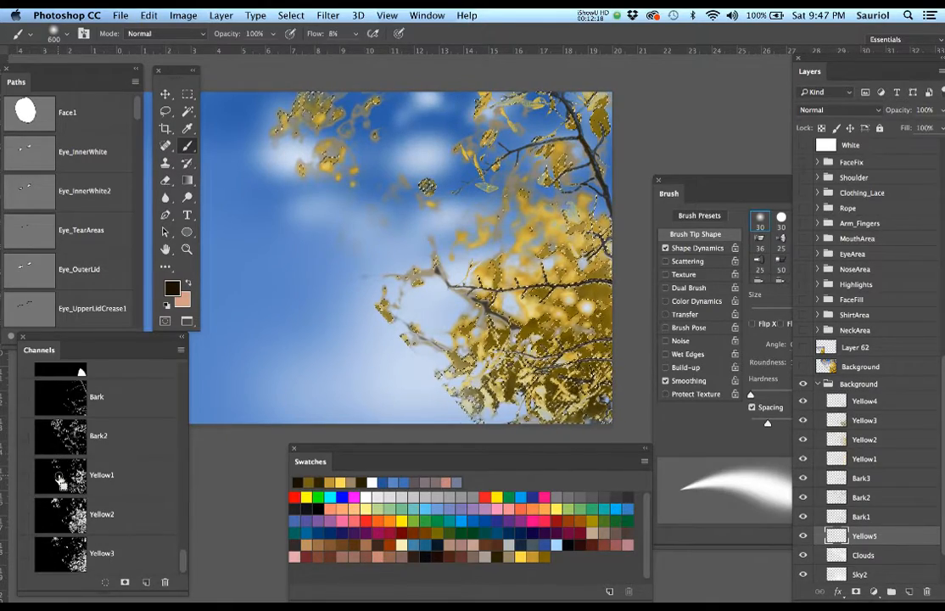
click(386, 15)
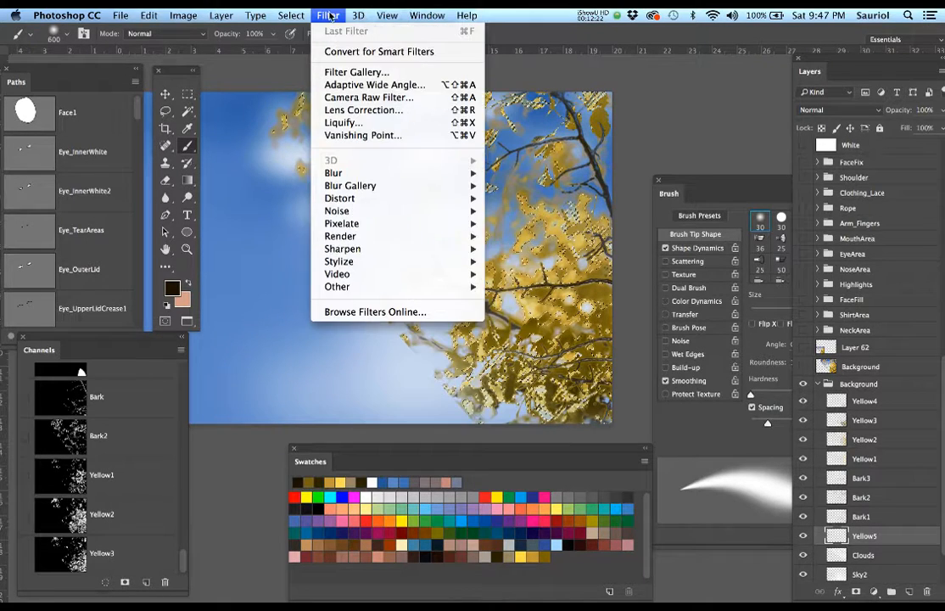
mouse_move(291, 16)
mouse_move(314, 194)
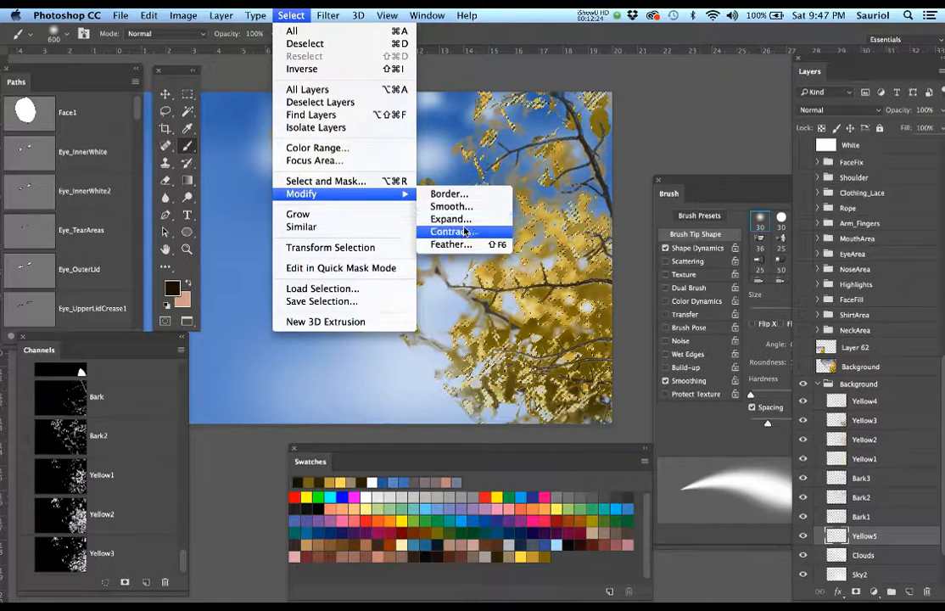
click(465, 221)
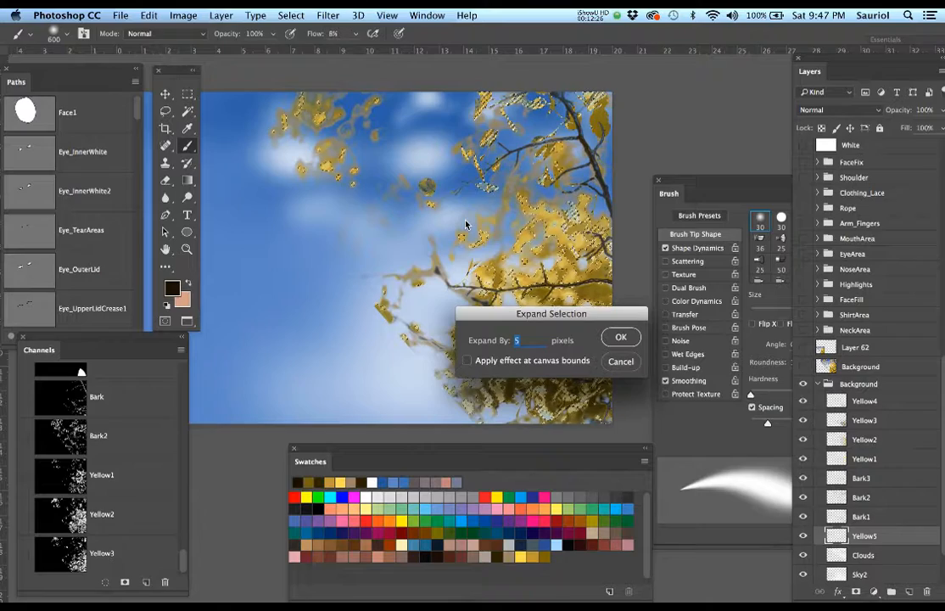
text(10)
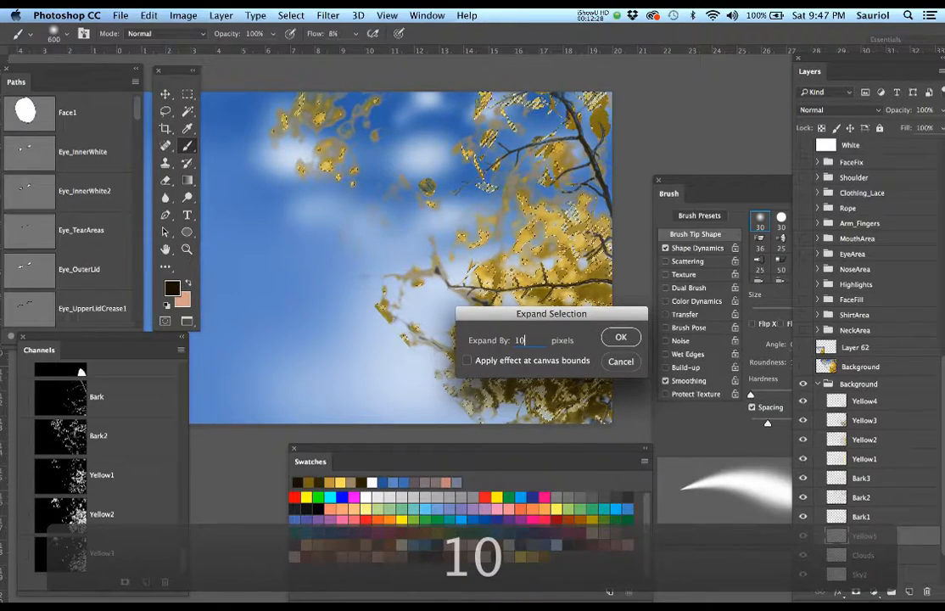
key(Return)
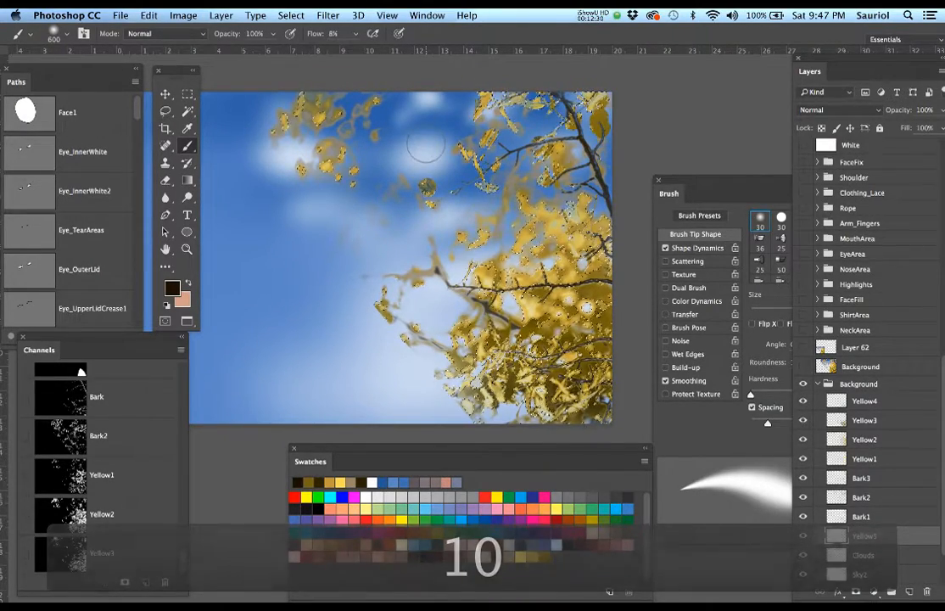
Feather the expanded leaf selection by 5 pixels and hide its edges.
key(shift+F6)
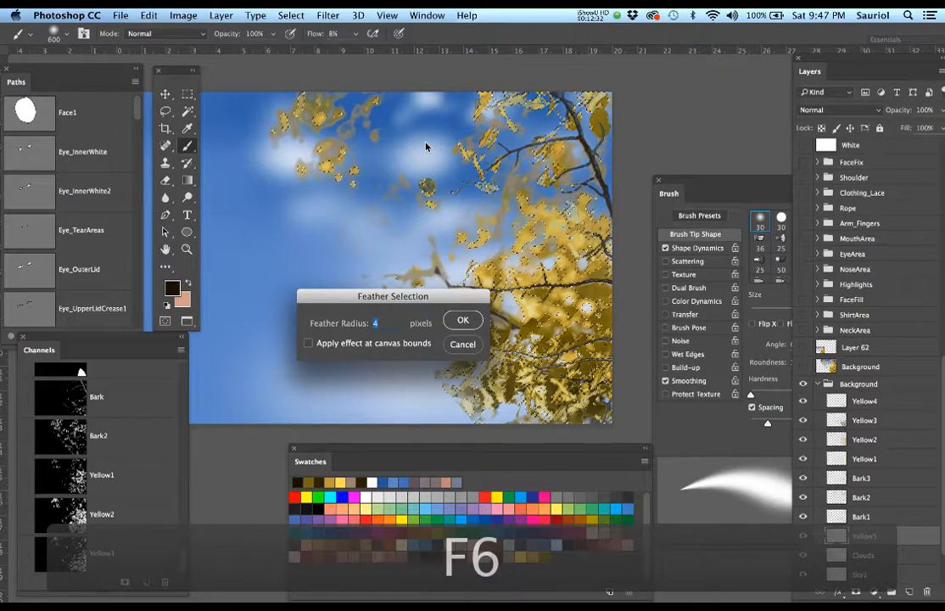
text(5)
key(F5)
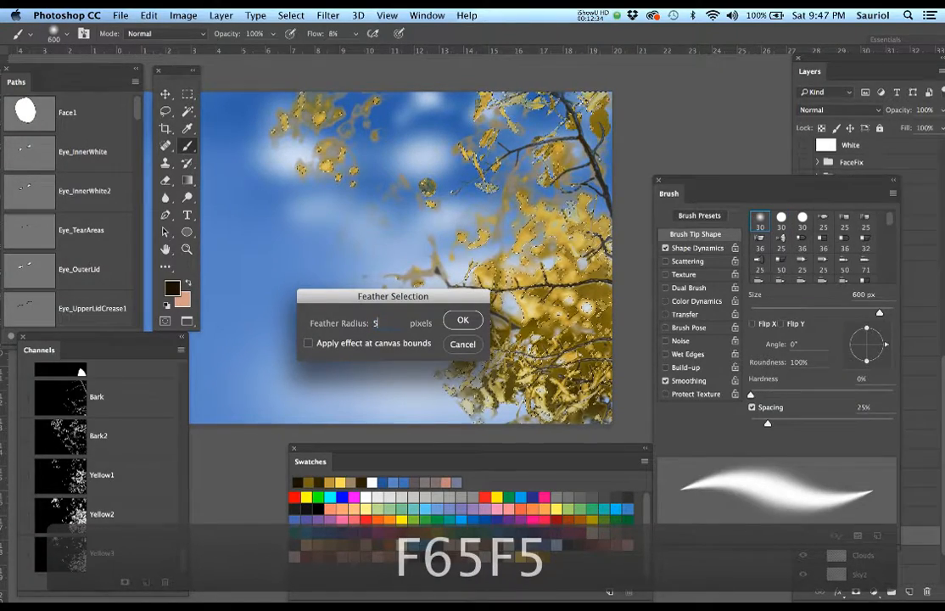
key(Return)
key(super+h)
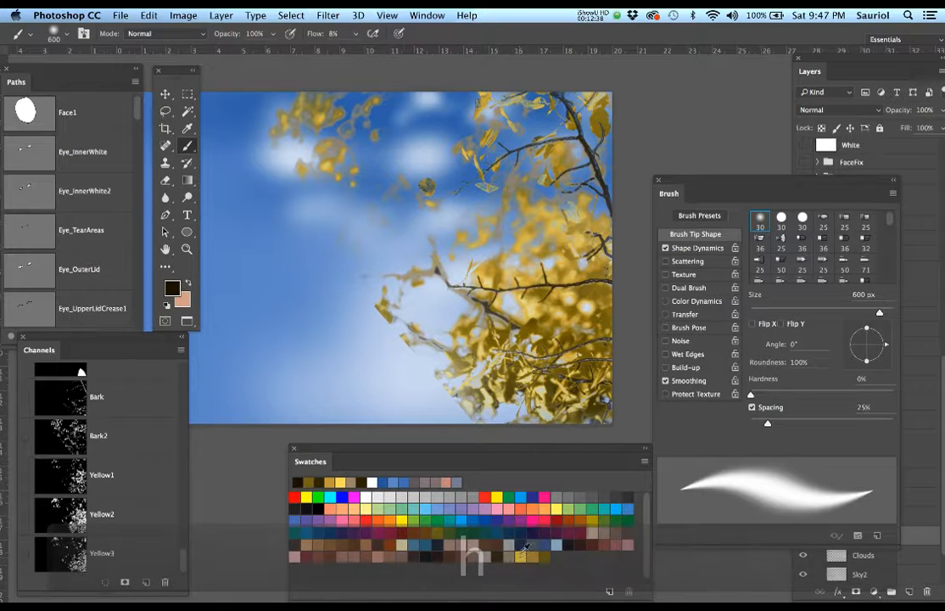
click(658, 180)
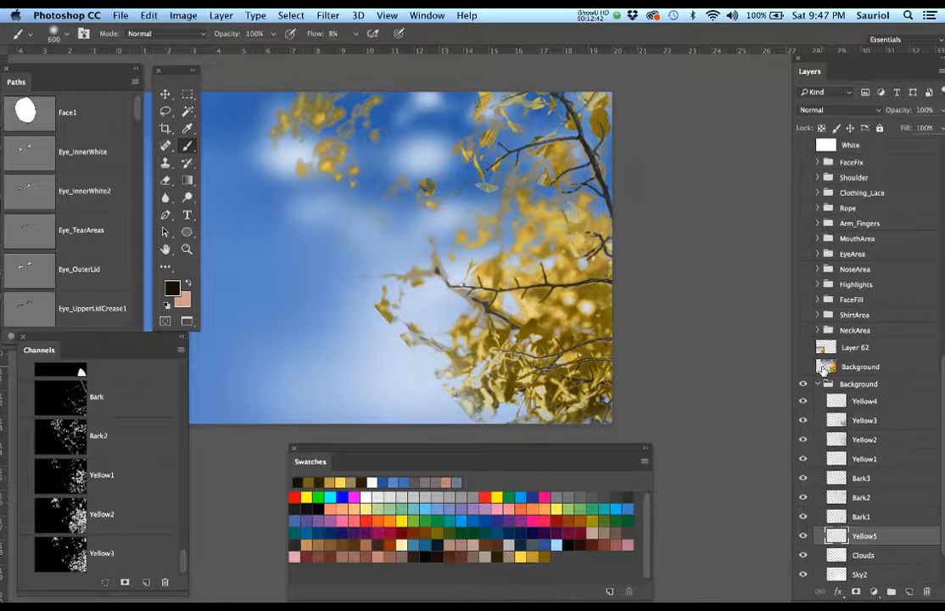
Sample a bright yellow from the leaves in the Background reference photo as the painting colour, then hide the photo again.
click(801, 367)
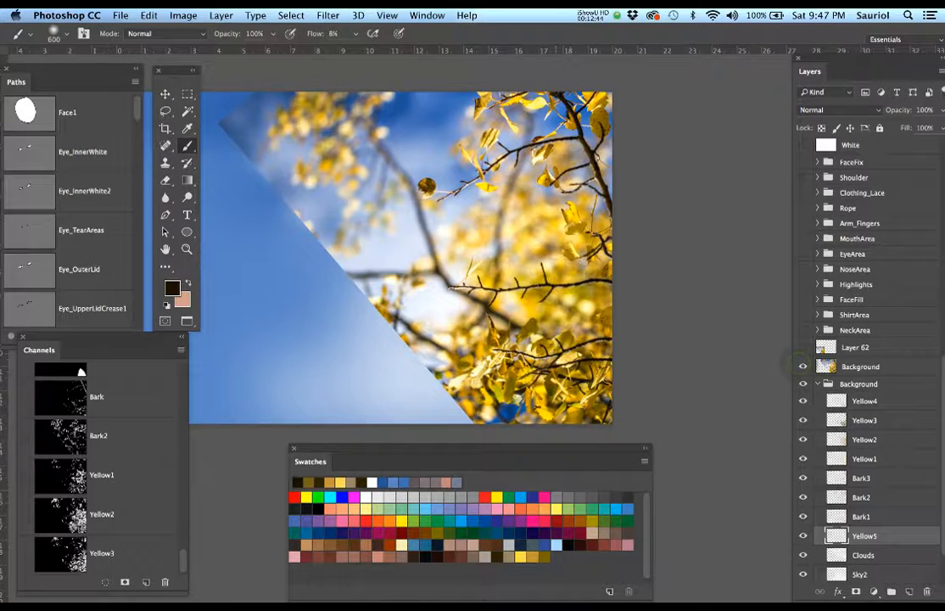
alt+click(527, 238)
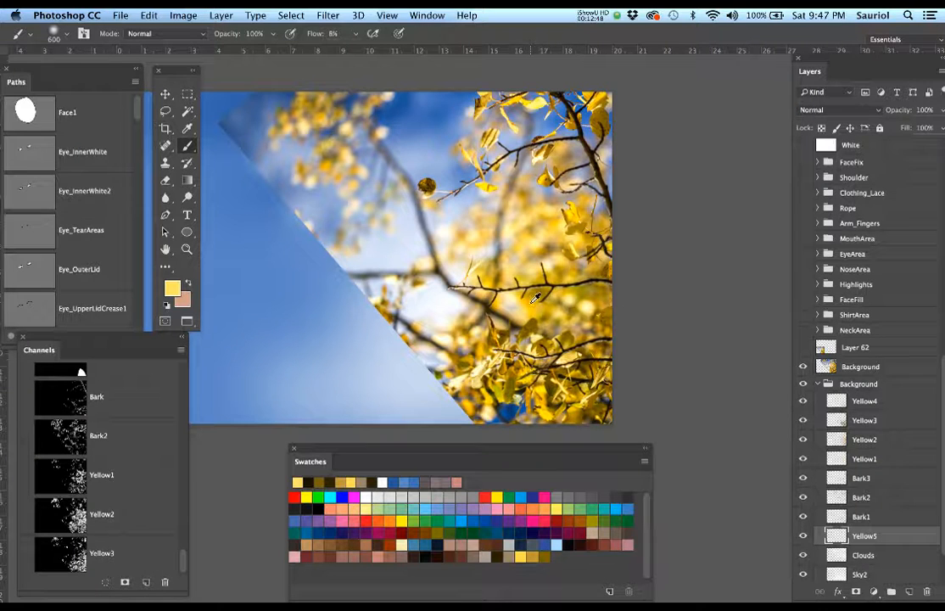
alt+click(460, 270)
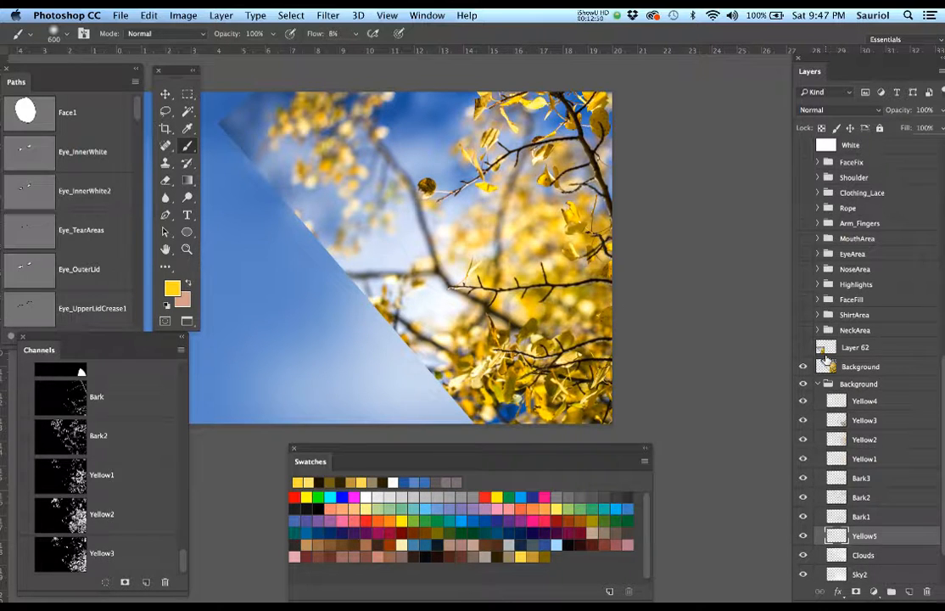
click(801, 366)
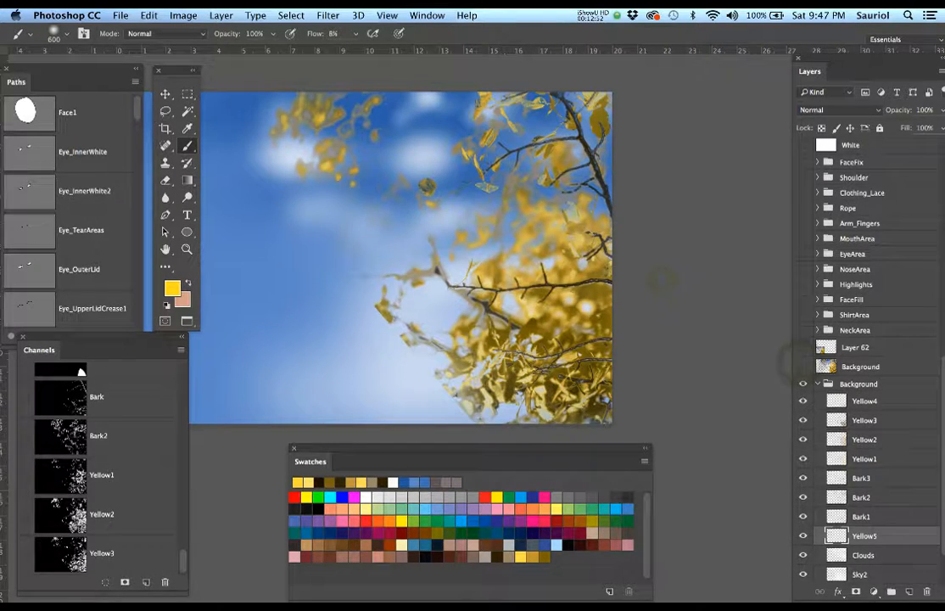
Enlarge the brush to 1600 and paint bright yellow over the selected leaf areas on the Yellow5 layer.
key(bracketright)
key(bracketright)
key(bracketright)
key(bracketright)
key(bracketright)
key(bracketright)
key(bracketright)
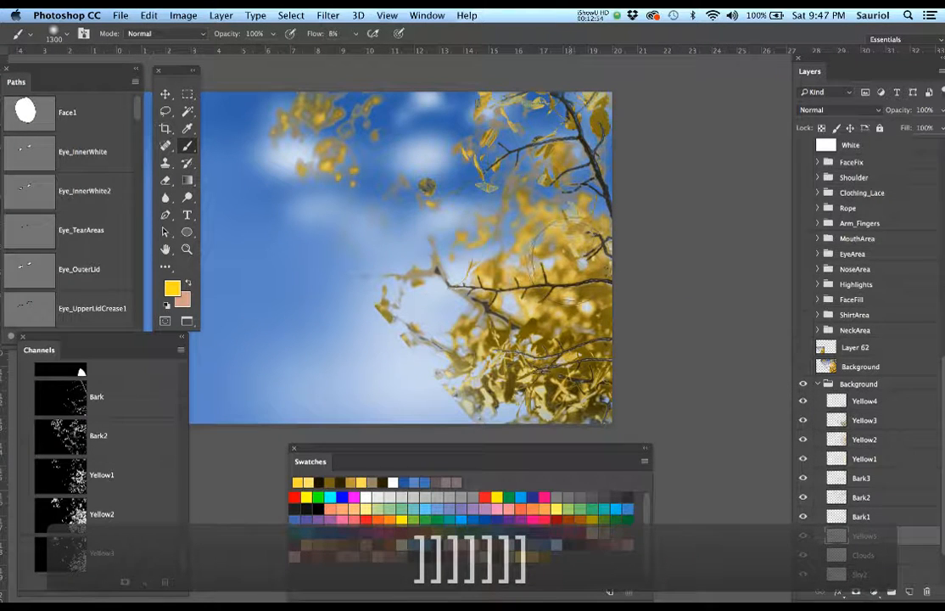
key(bracketright)
key(bracketright)
key(bracketright)
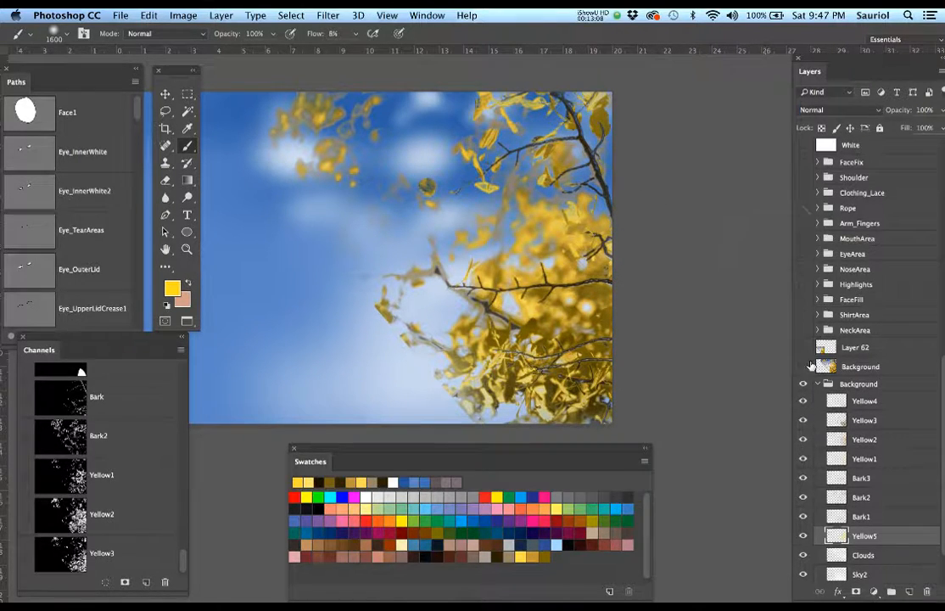
Toggle the Clicky_LighterNeck reference layer's visibility to compare it with the painted sky and leaves.
scroll(827, 242, up, 3)
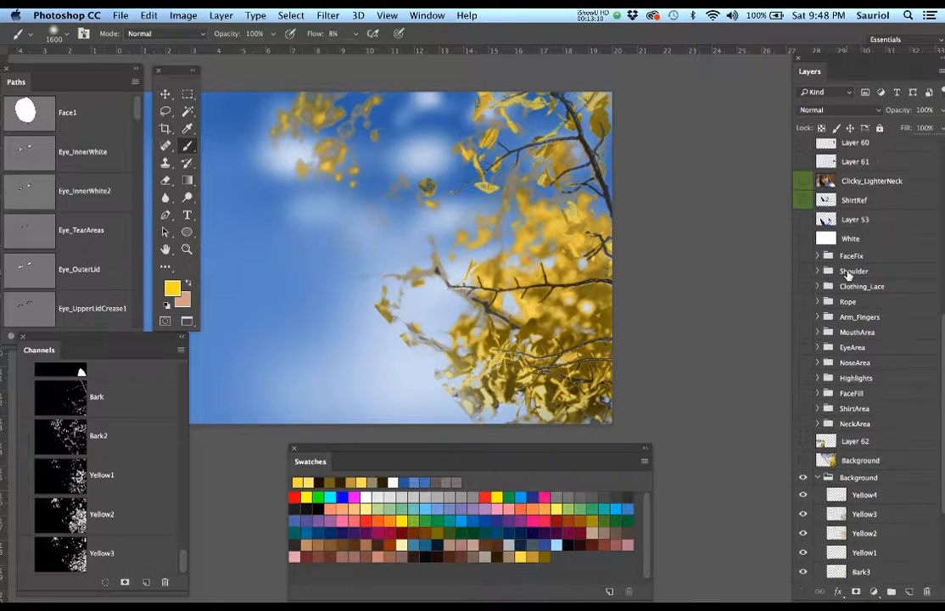
click(804, 210)
click(804, 209)
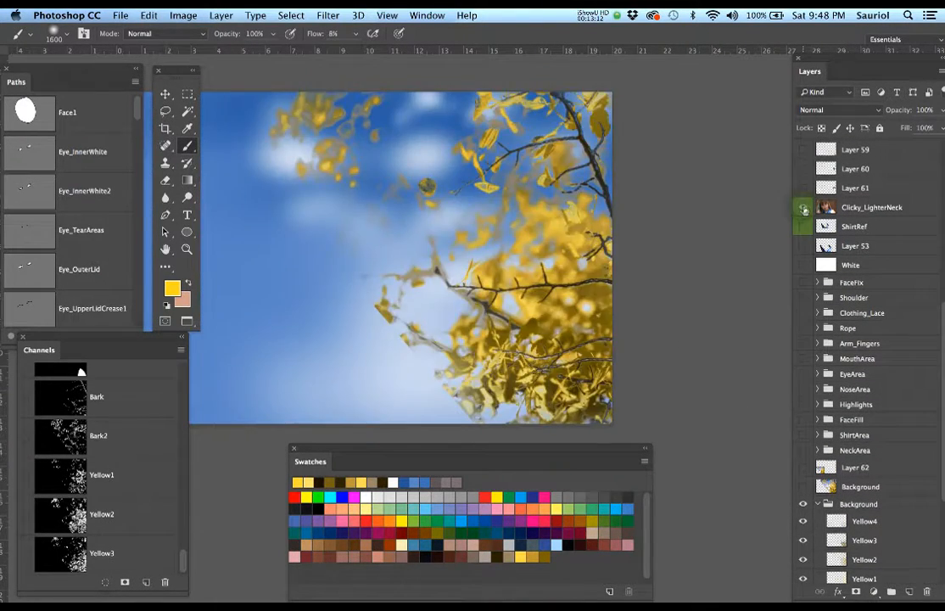
click(804, 210)
click(804, 210)
click(804, 209)
click(804, 209)
click(804, 209)
click(804, 210)
Compare the painted leaves and branches with the Background reference photo by switching its visibility on and off.
click(801, 486)
click(802, 486)
click(802, 486)
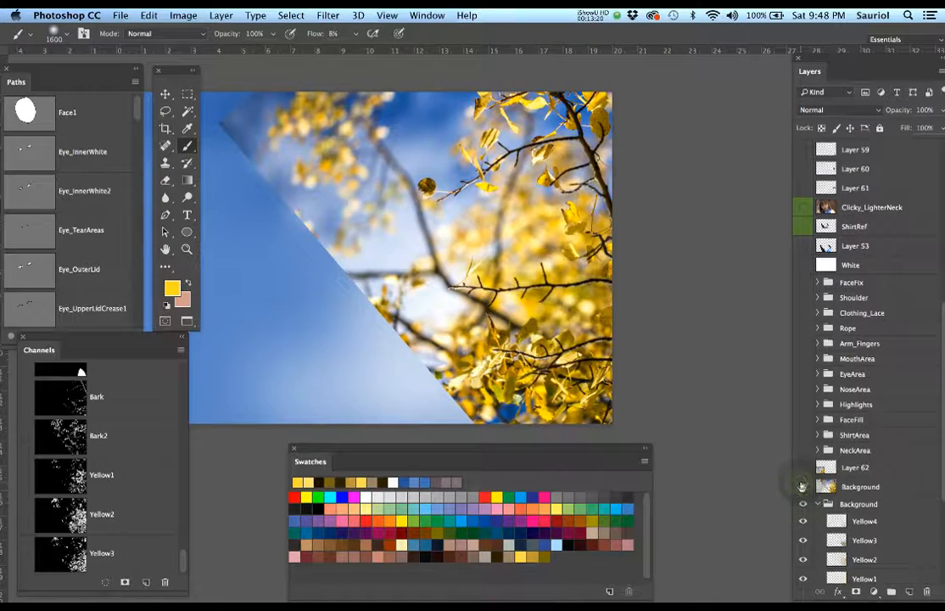
click(802, 486)
click(801, 486)
click(802, 486)
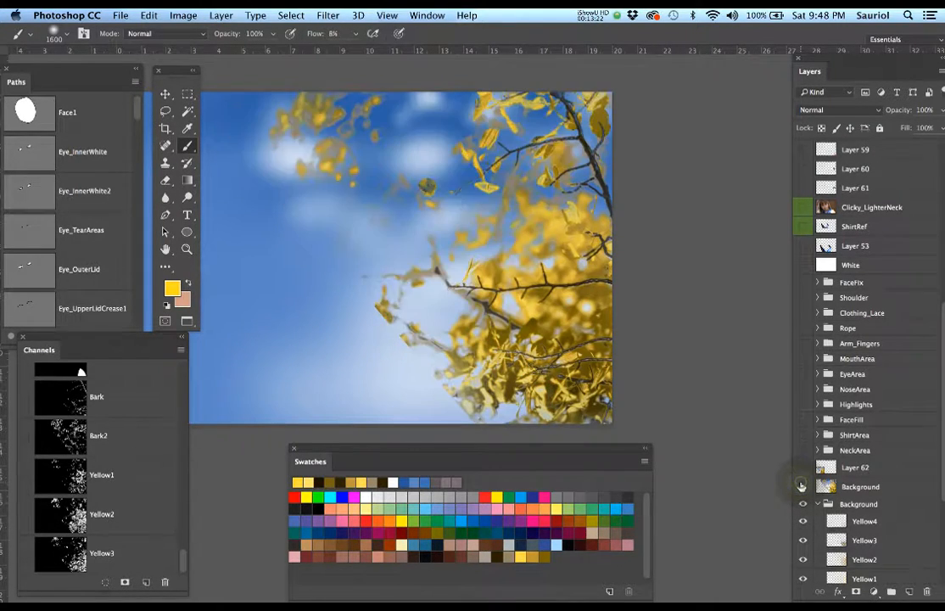
click(802, 486)
click(802, 487)
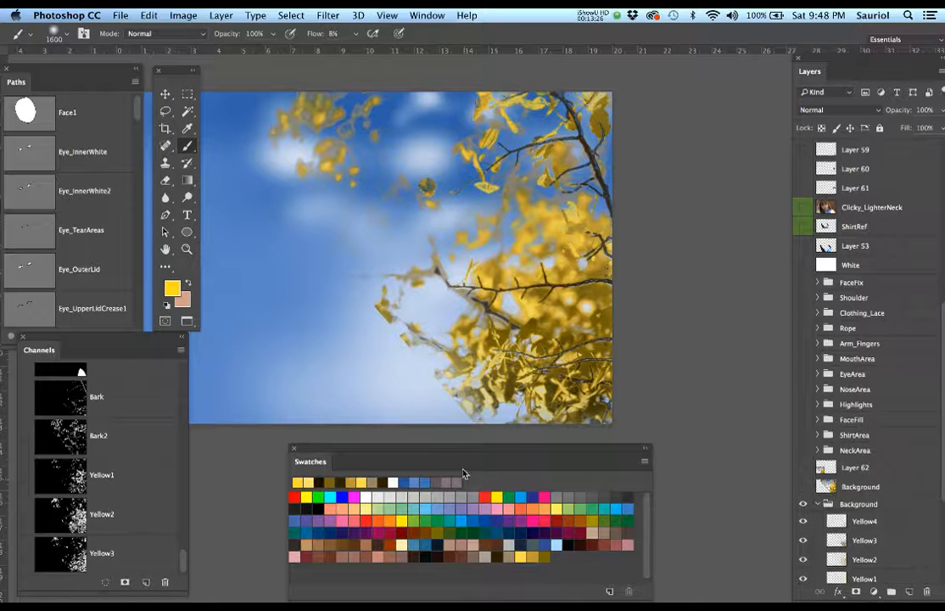
Make Bark3 the active layer and load the Bark2 channel as a selection.
scroll(812, 526, down, 4)
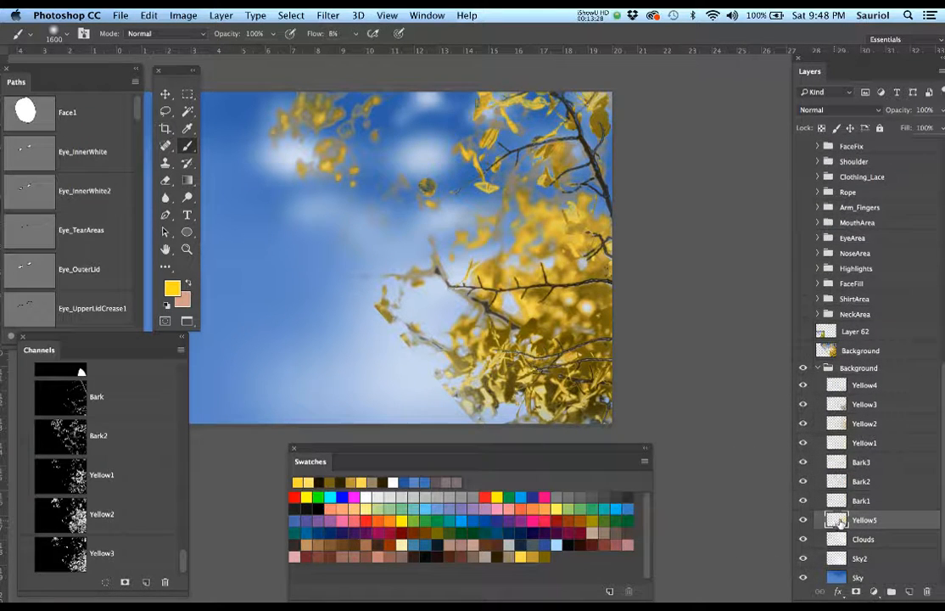
click(861, 481)
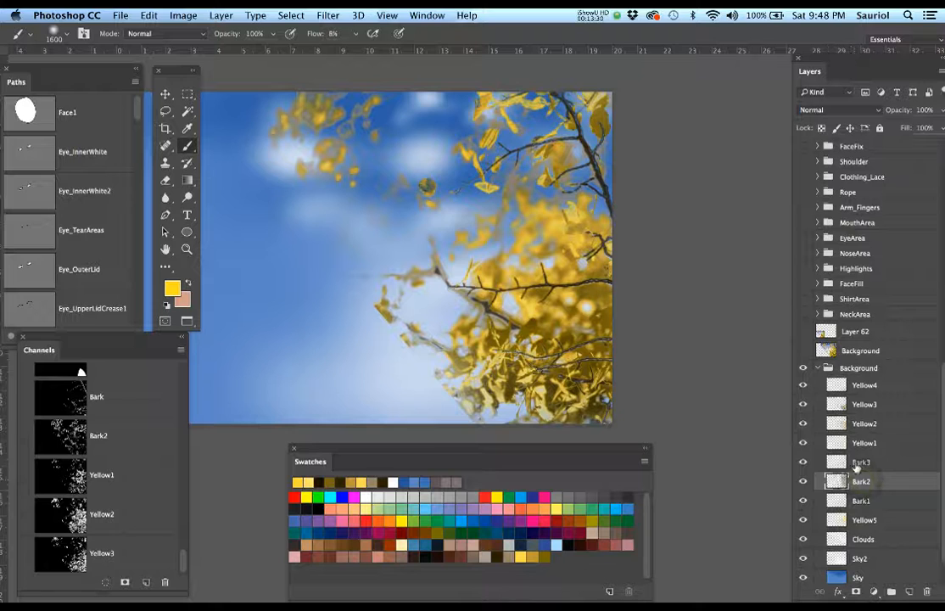
click(844, 465)
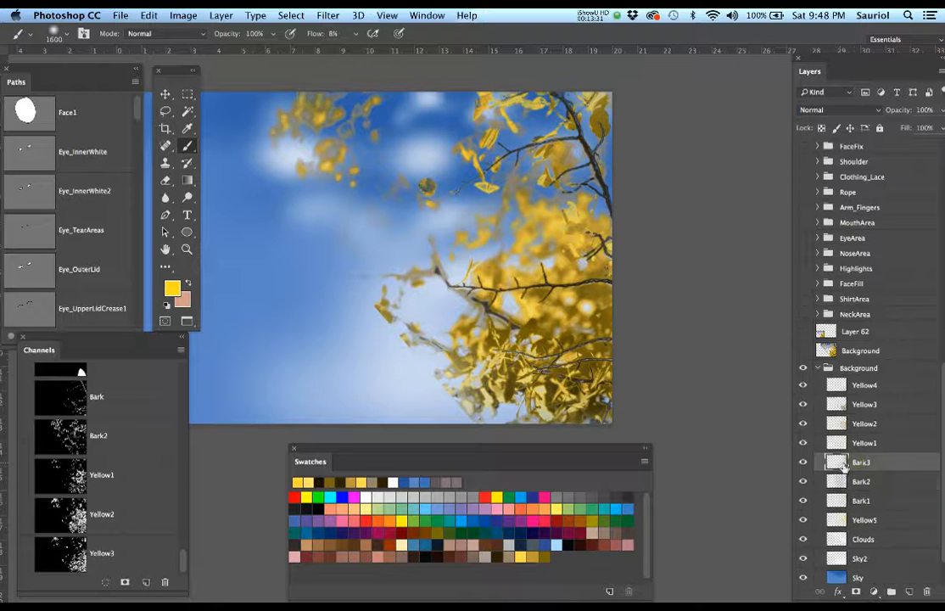
super+click(73, 448)
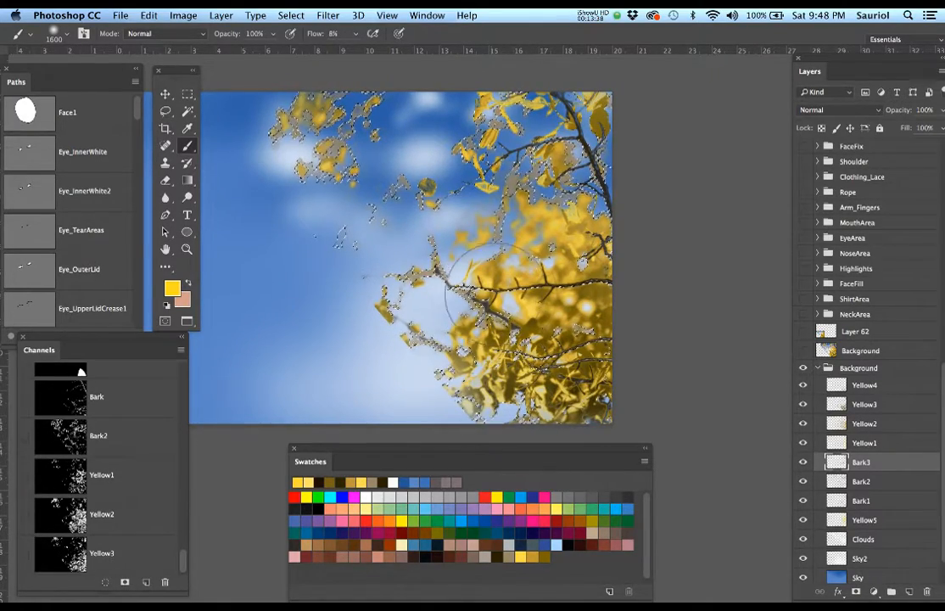
Show the Background photo layer, clear the channel selection and load the photo layer's own pixels as the selection.
click(802, 350)
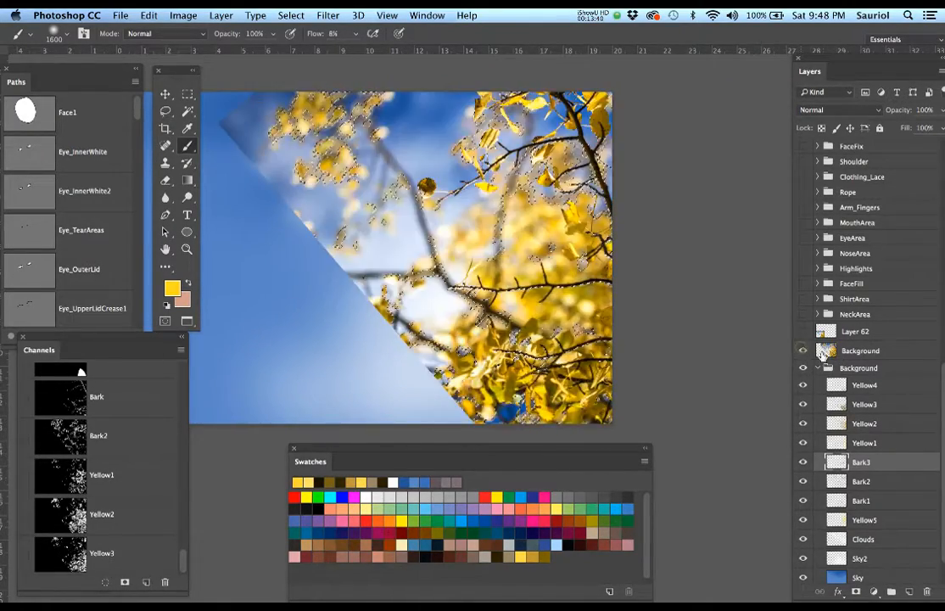
click(813, 350)
key(super+d)
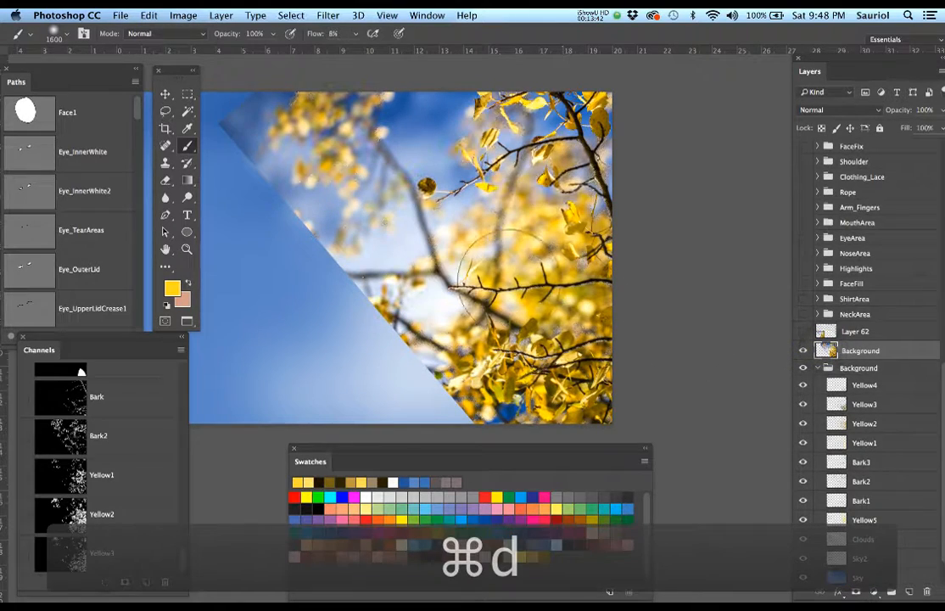
super+click(500, 241)
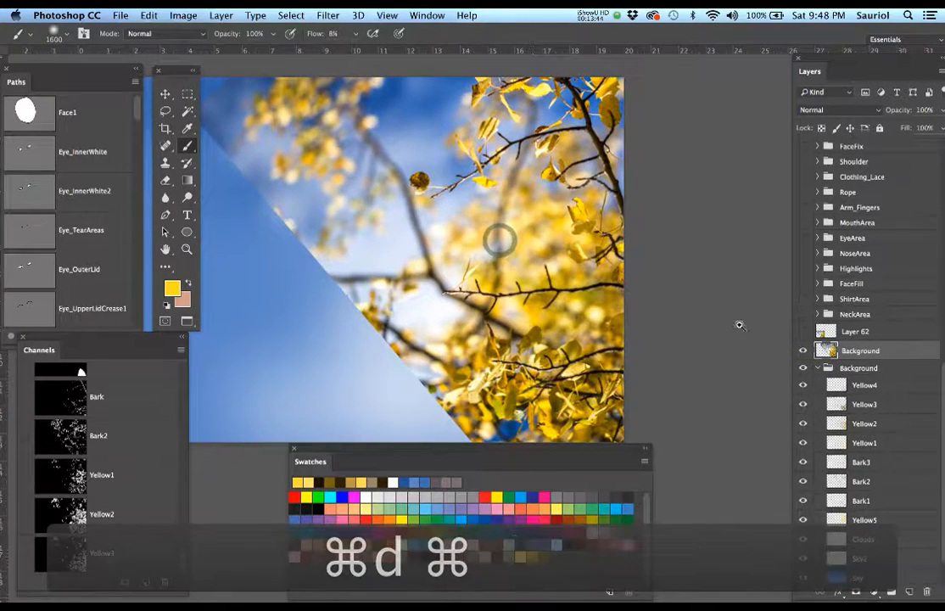
super+click(826, 350)
super+click(520, 240)
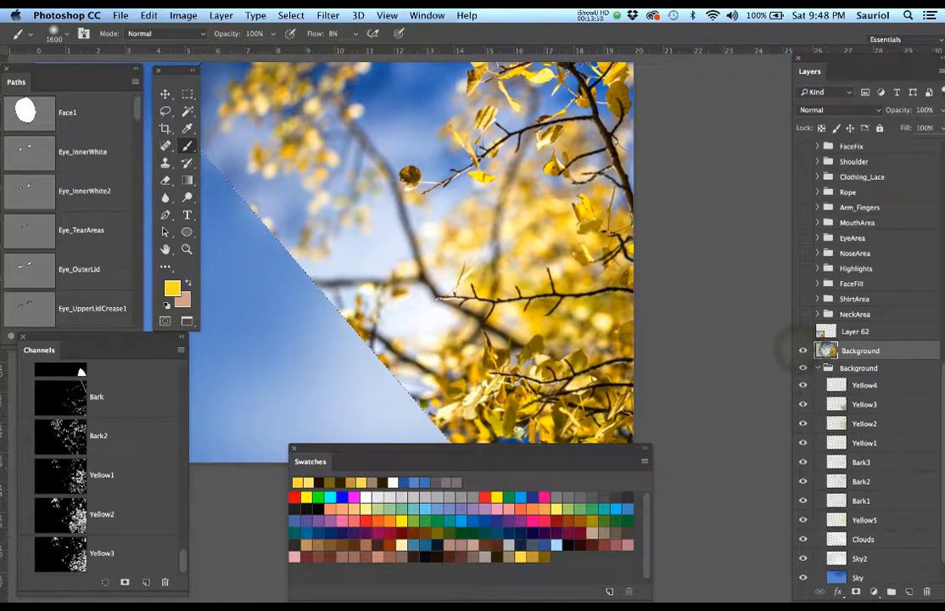
Try a Color Range selection of the blurred branches, sampling the vertical branch with fuzziness 139, and undo it.
click(291, 16)
click(301, 148)
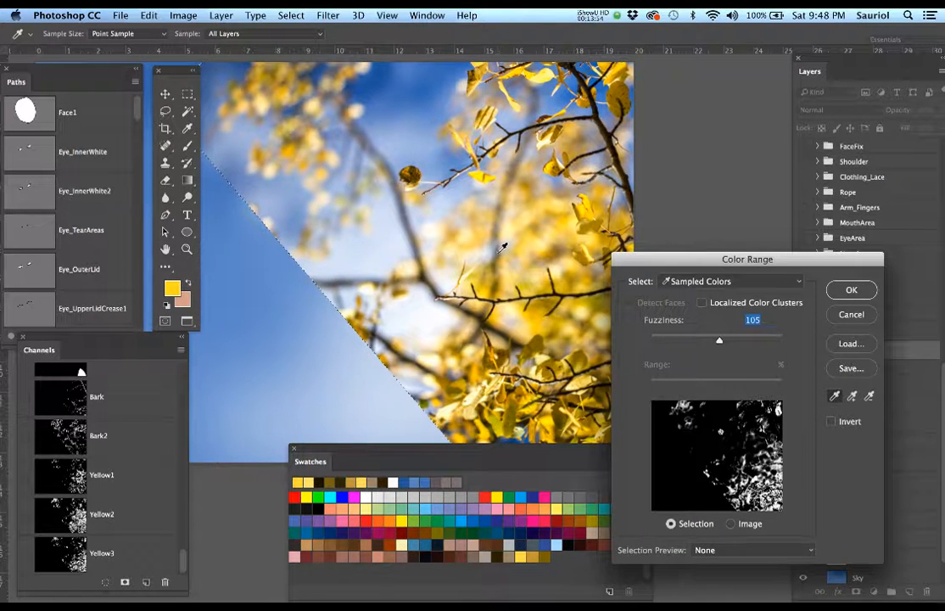
click(502, 246)
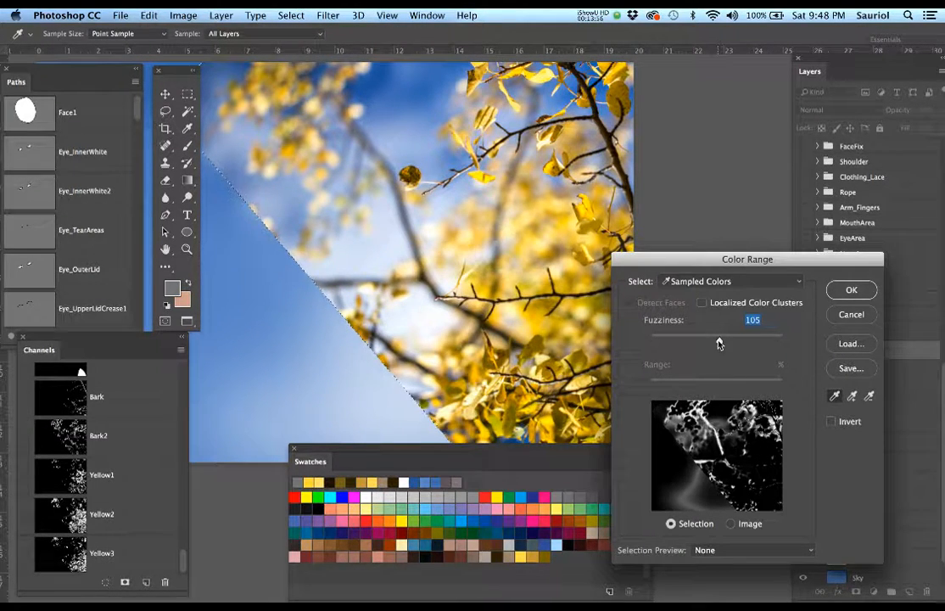
drag(719, 343, 741, 344)
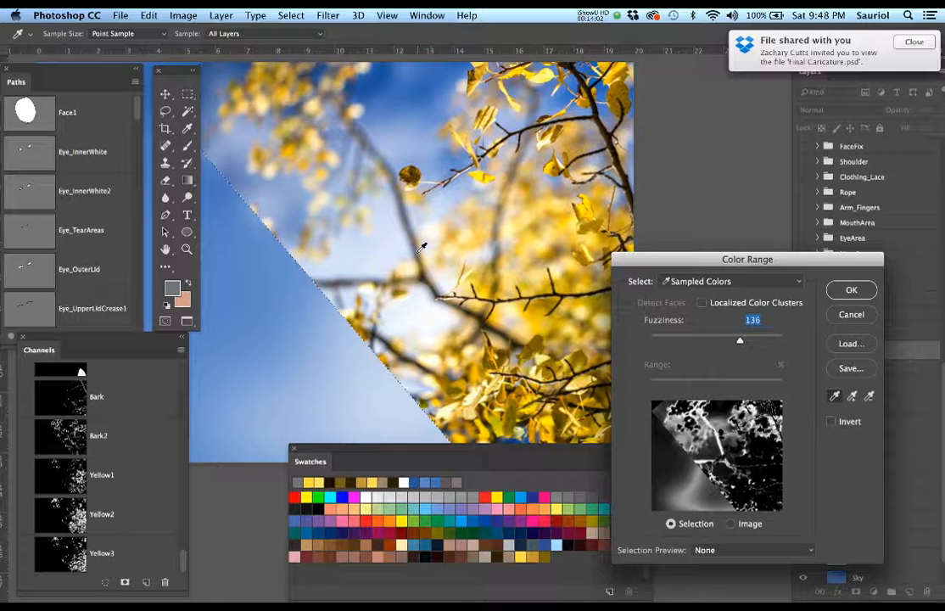
click(496, 252)
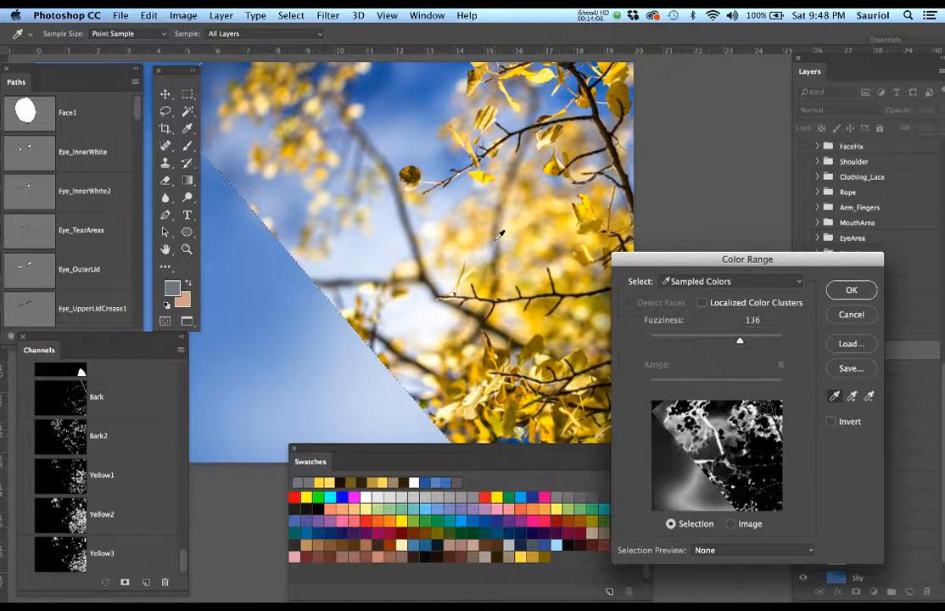
click(499, 236)
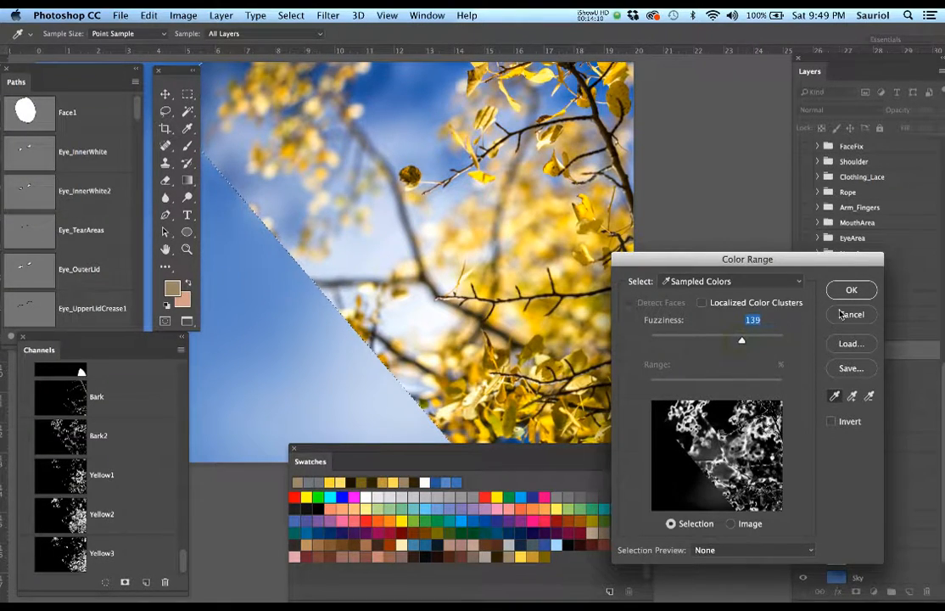
key(Return)
key(b)
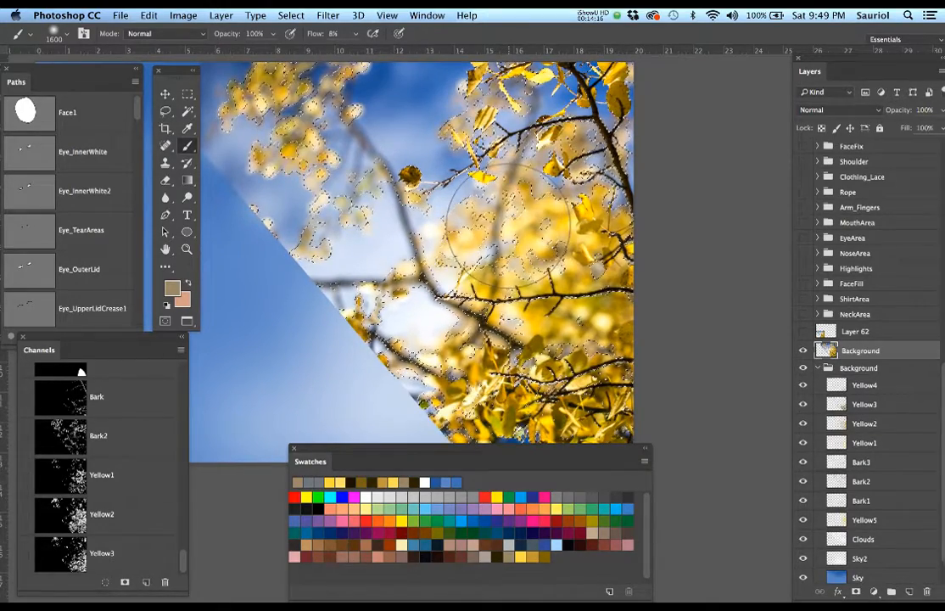
key(super+z)
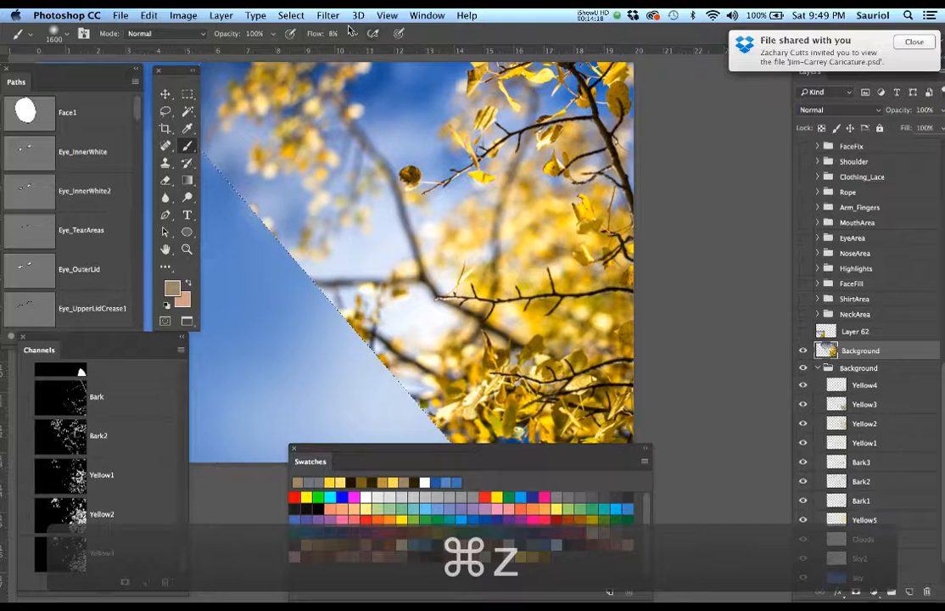
Select the blurred branch tones in the Background photo with Color Range, sampling the vertical branch at fuzziness 139.
click(310, 15)
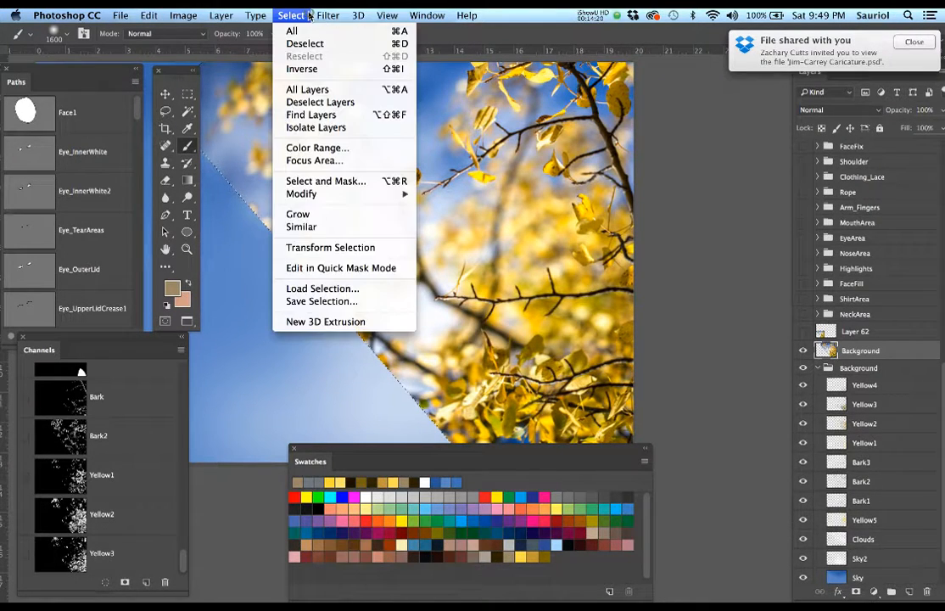
click(315, 148)
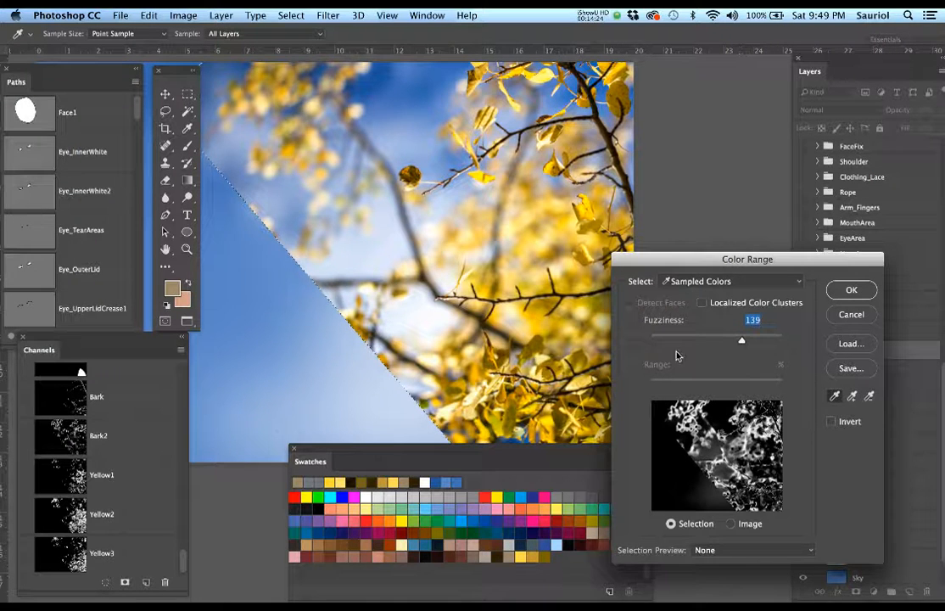
click(501, 231)
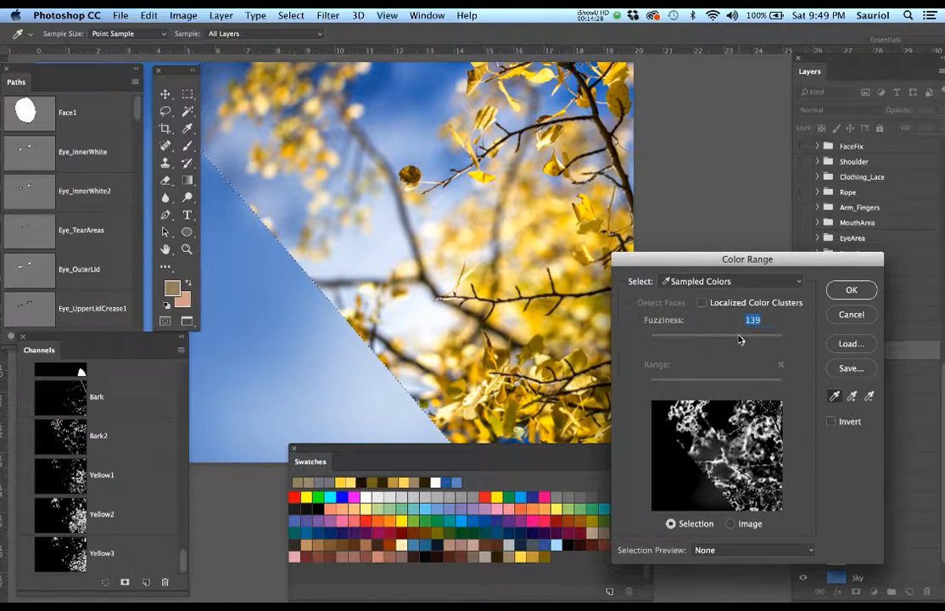
click(849, 290)
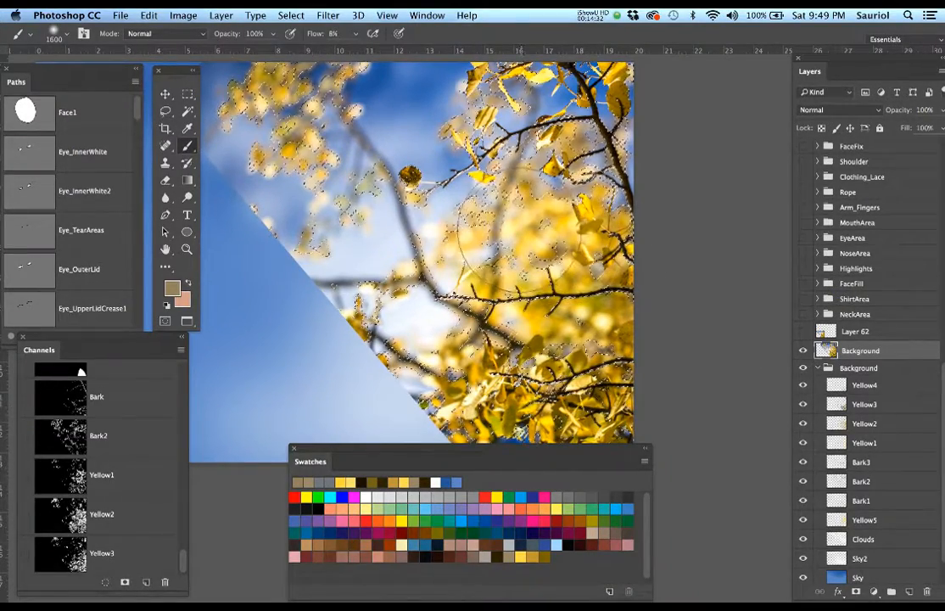
Darken the foreground colour to a deep brown and hide the selection edges.
click(174, 290)
drag(433, 311, 451, 332)
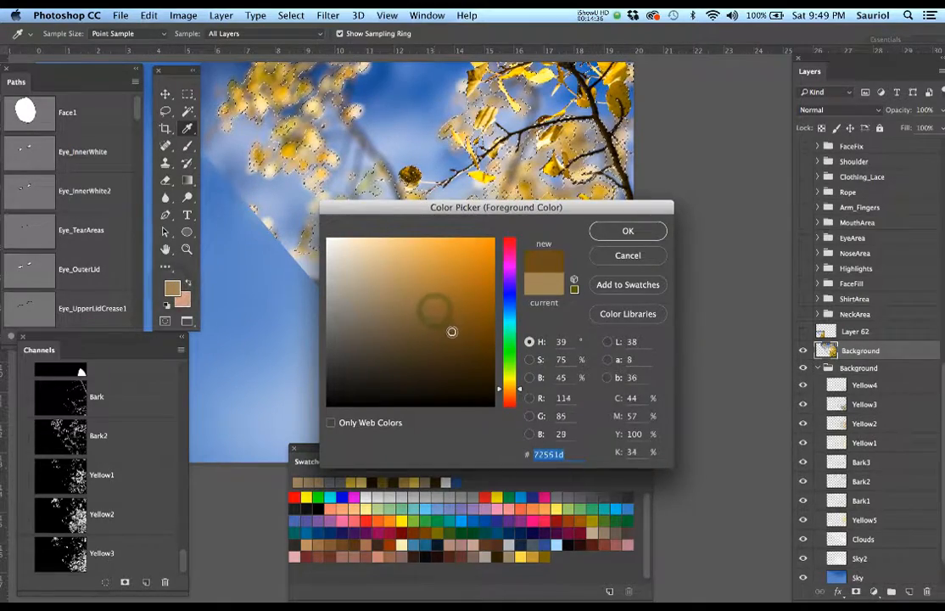
click(606, 234)
key(super+h)
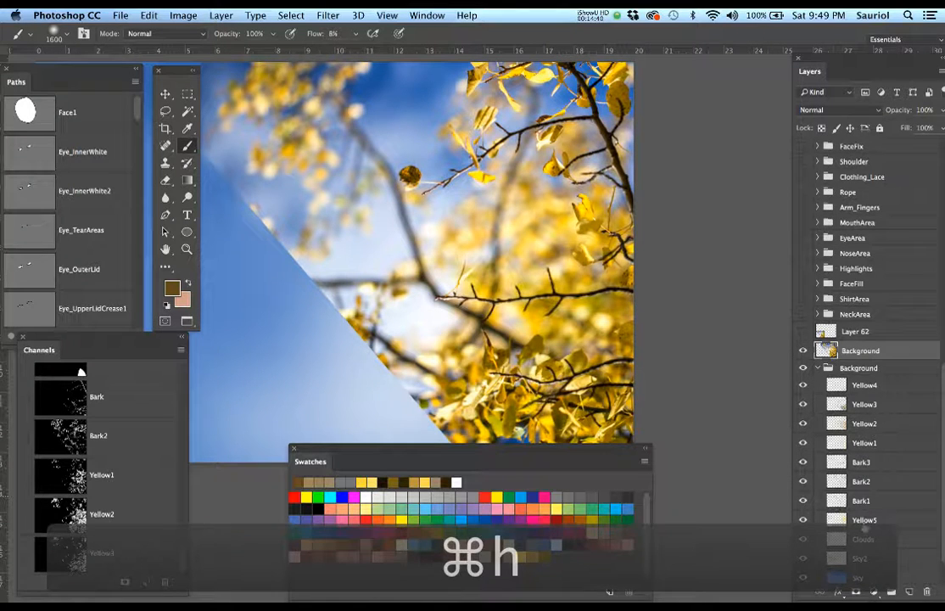
Add a new layer named Bark4 directly above the Bark3 layer.
click(867, 462)
click(909, 596)
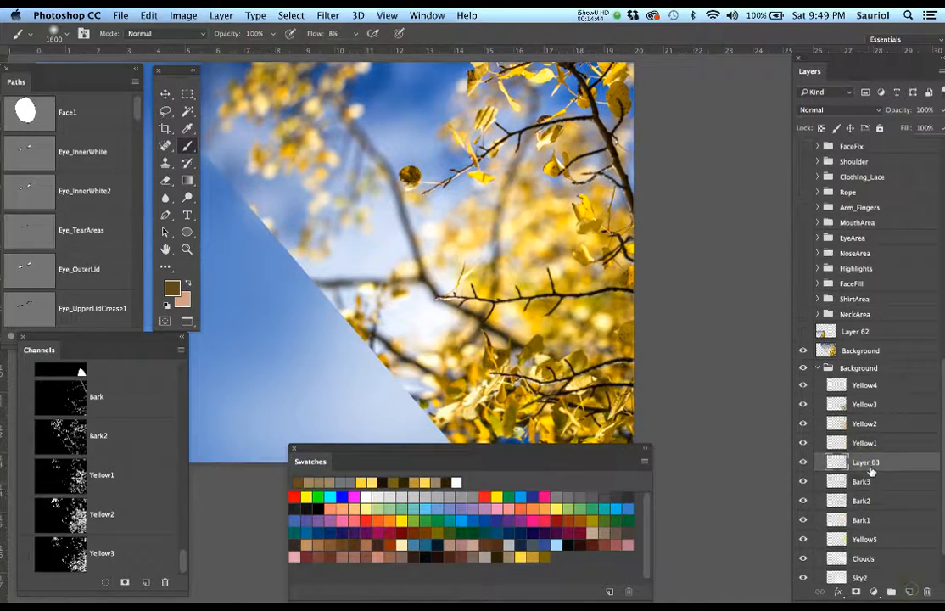
text(Ba)
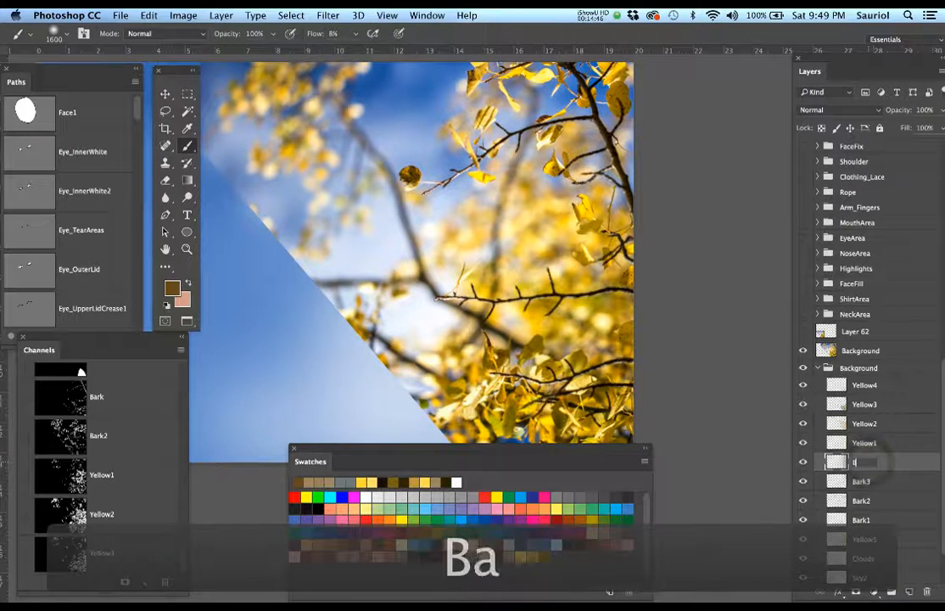
text(rk4)
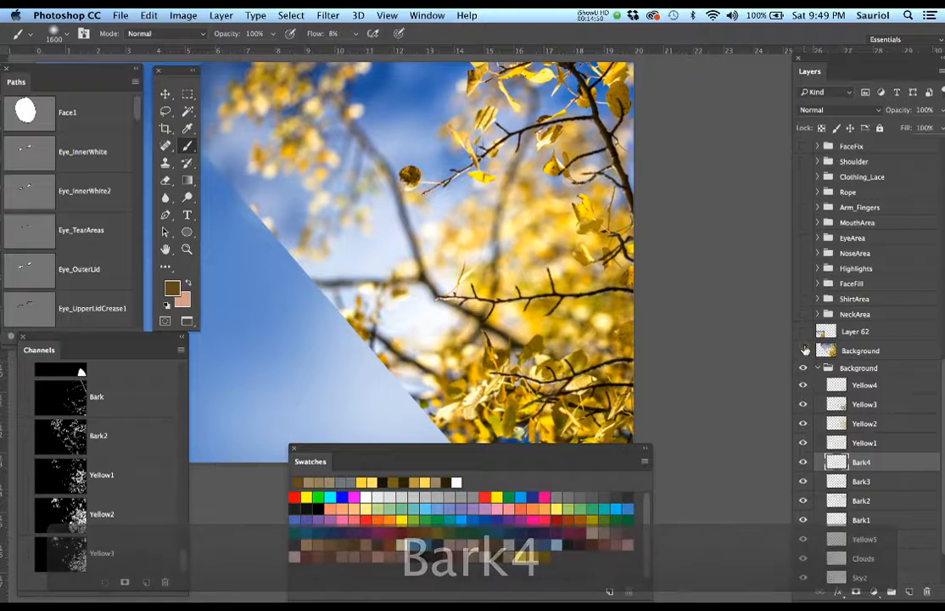
Hide the Background photo, brush brown into the blurred branch selection on the Bark4 layer, and deselect.
click(803, 351)
mouse_move(496, 248)
mouse_down()
mouse_move(514, 123)
mouse_move(523, 121)
mouse_move(507, 112)
mouse_move(530, 94)
mouse_move(512, 102)
mouse_move(514, 256)
mouse_up()
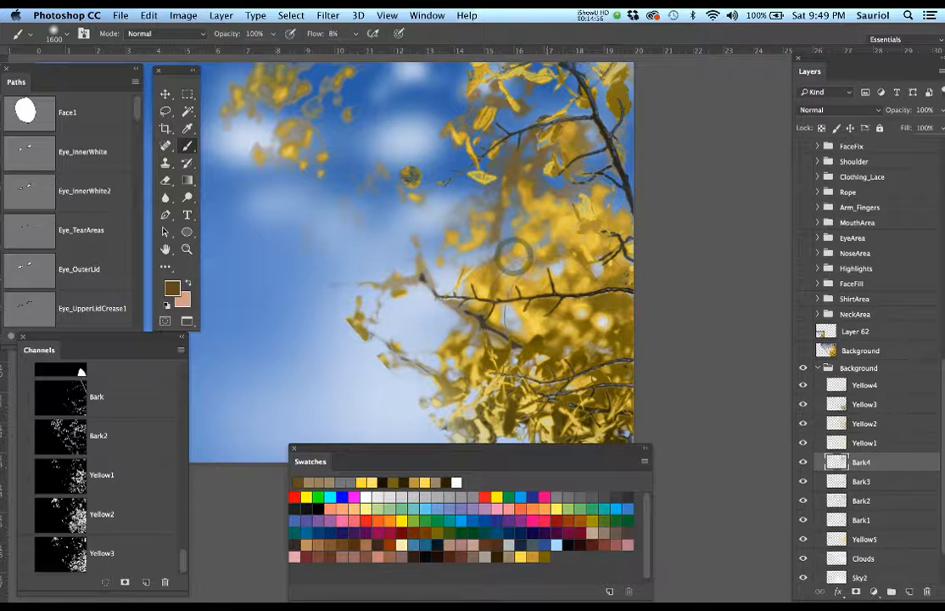
alt+click(562, 287)
drag(654, 313, 611, 315)
key(super+d)
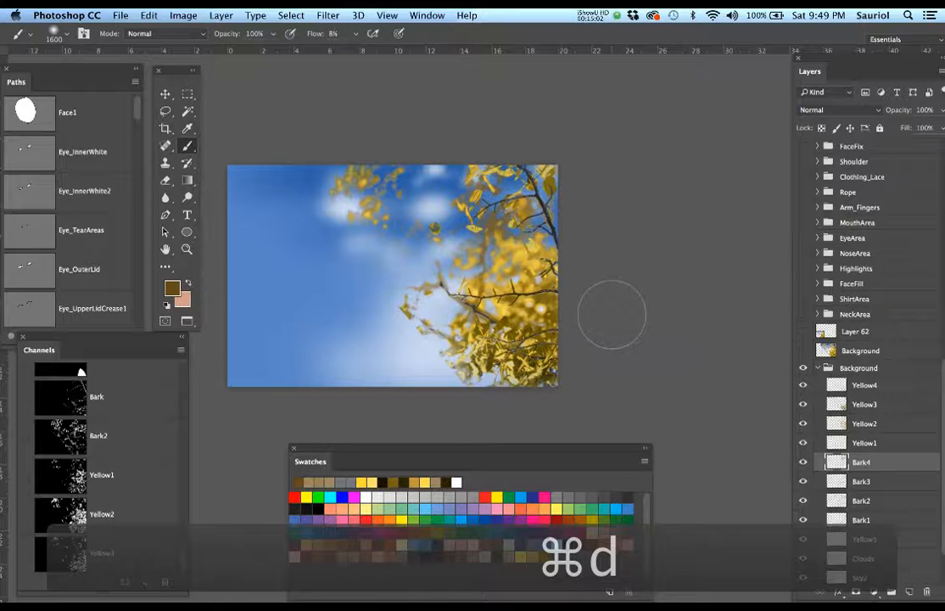
key(super+d)
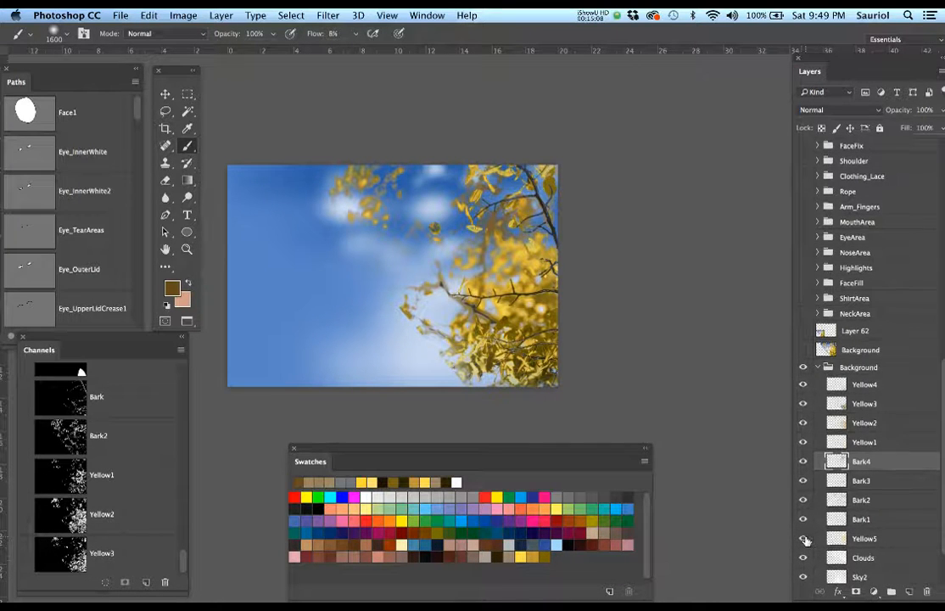
Check the Yellow3 layer's contribution by toggling its visibility, and compare the painting with the Background photo.
scroll(803, 540, down, 2)
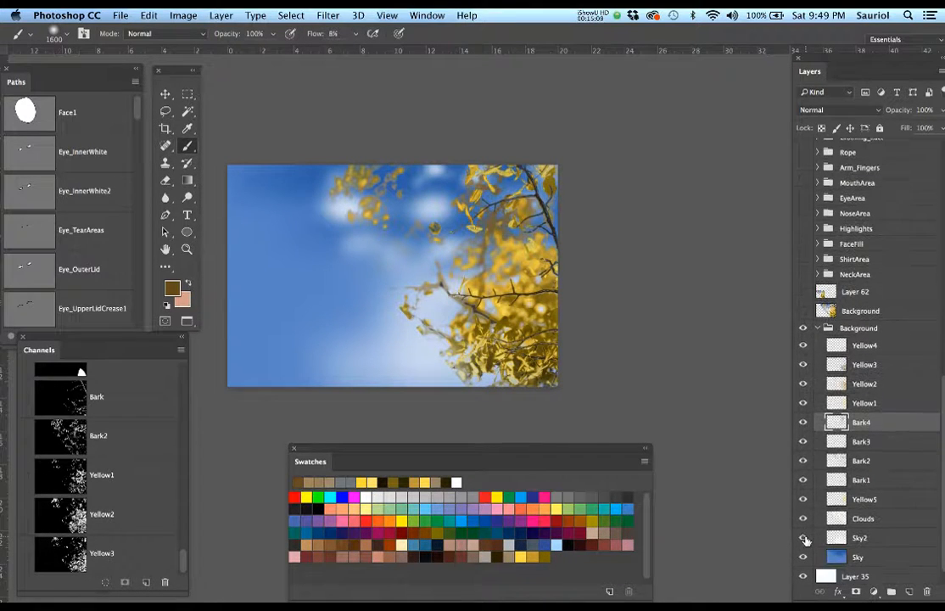
click(804, 364)
click(804, 364)
click(804, 364)
click(804, 364)
drag(540, 332, 668, 360)
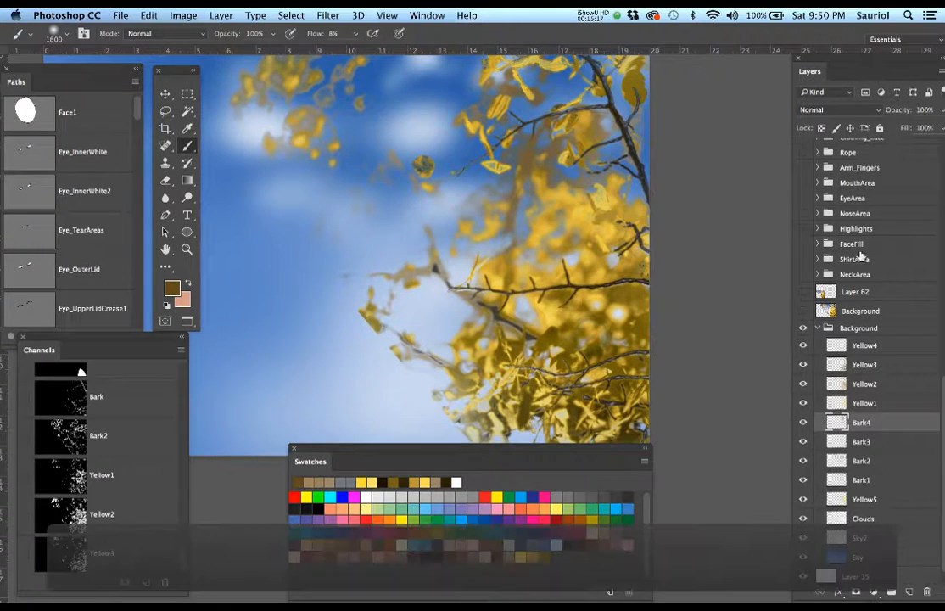
click(804, 312)
click(804, 312)
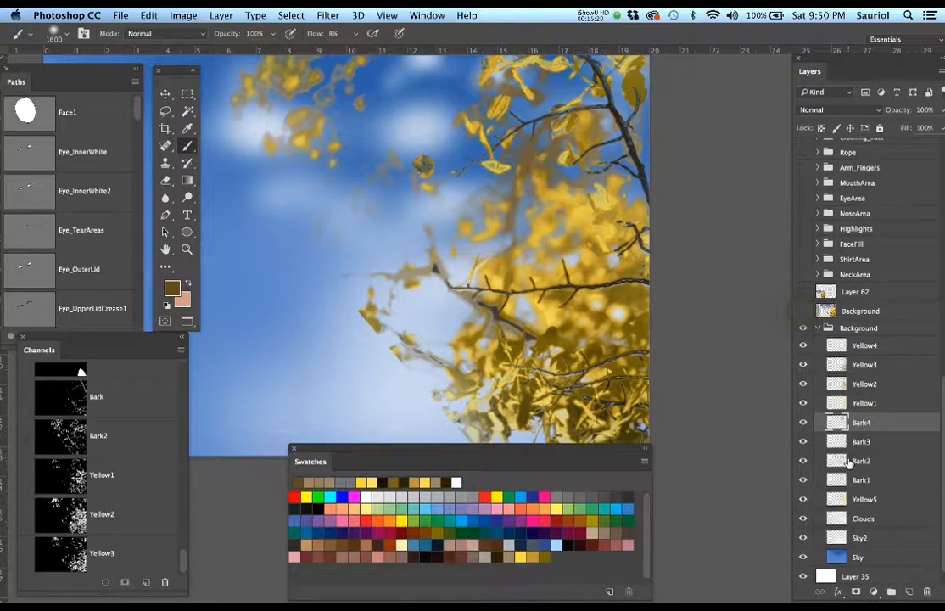
Toggle the visibility of Bark4, Yellow1, Yellow2 and Yellow3 one after another to examine what each layer adds.
click(804, 422)
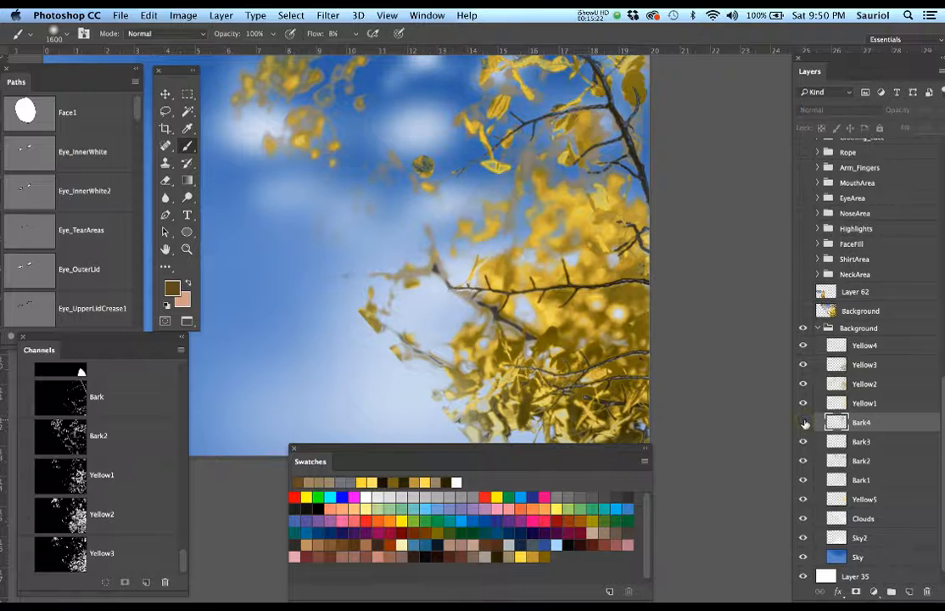
click(803, 423)
click(803, 423)
click(803, 422)
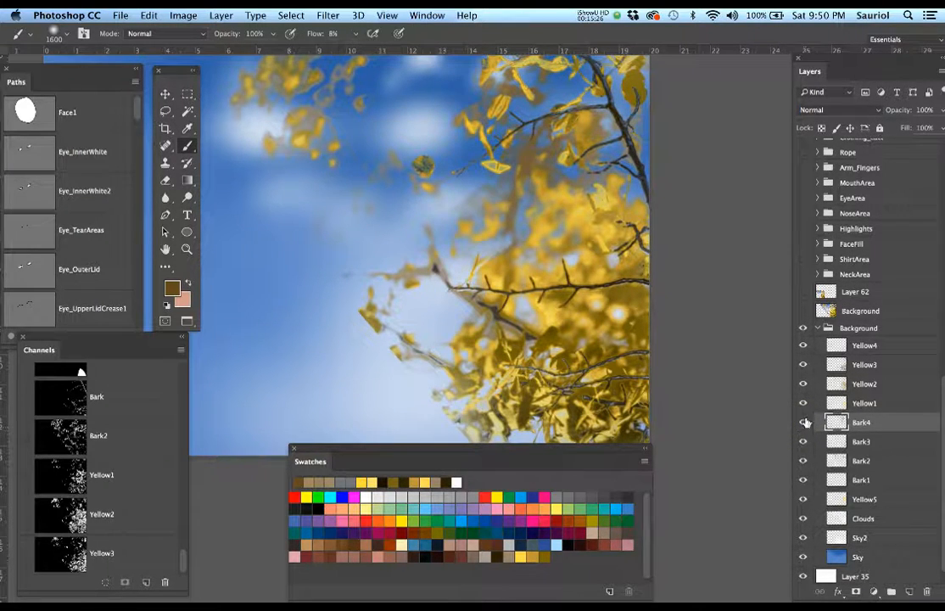
click(803, 404)
click(803, 404)
click(803, 385)
click(803, 384)
click(803, 364)
click(804, 365)
alt+click(694, 346)
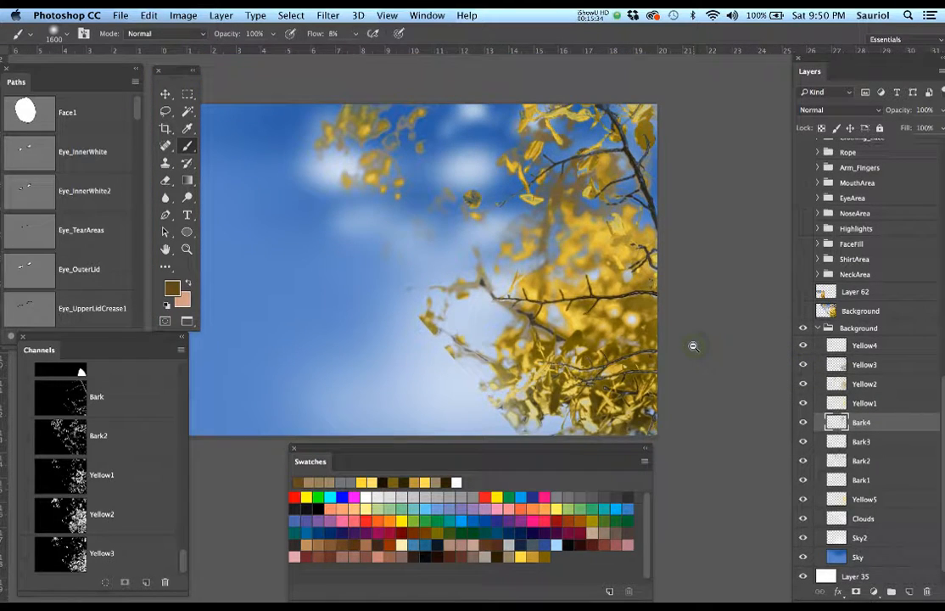
Compare the whole painted sky and foliage with the Background photo by showing and hiding the photo.
alt+click(692, 342)
drag(697, 337, 690, 331)
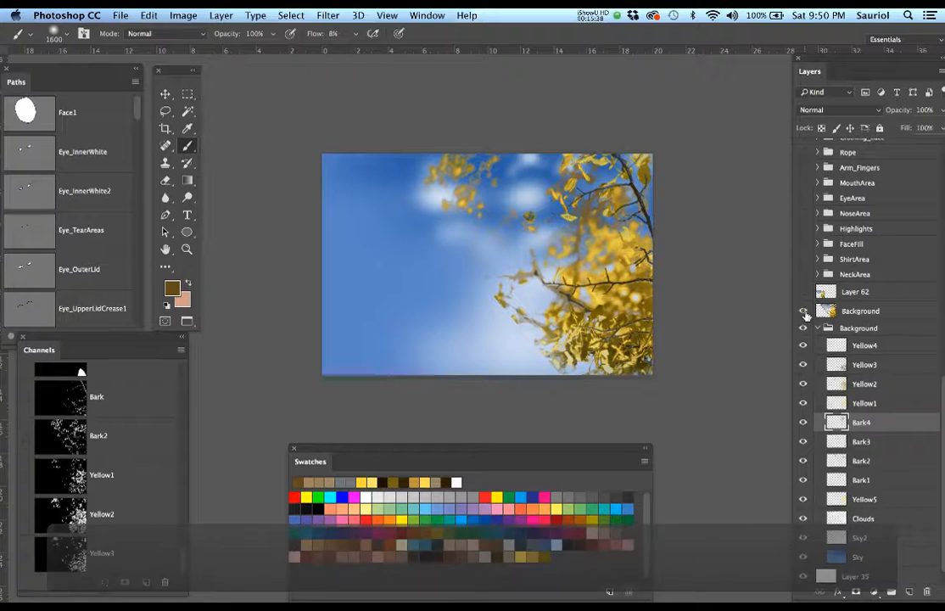
click(804, 312)
click(804, 313)
click(804, 312)
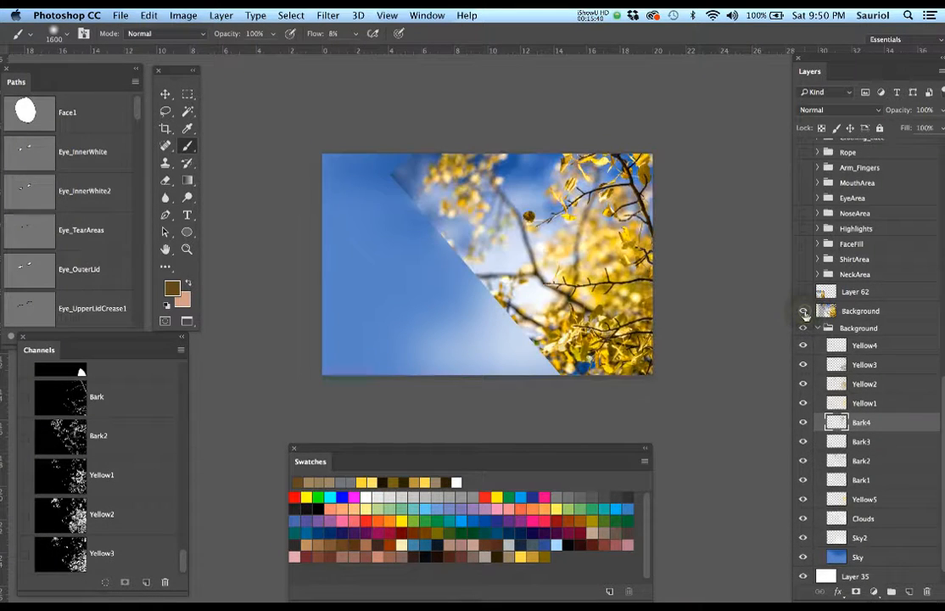
click(804, 313)
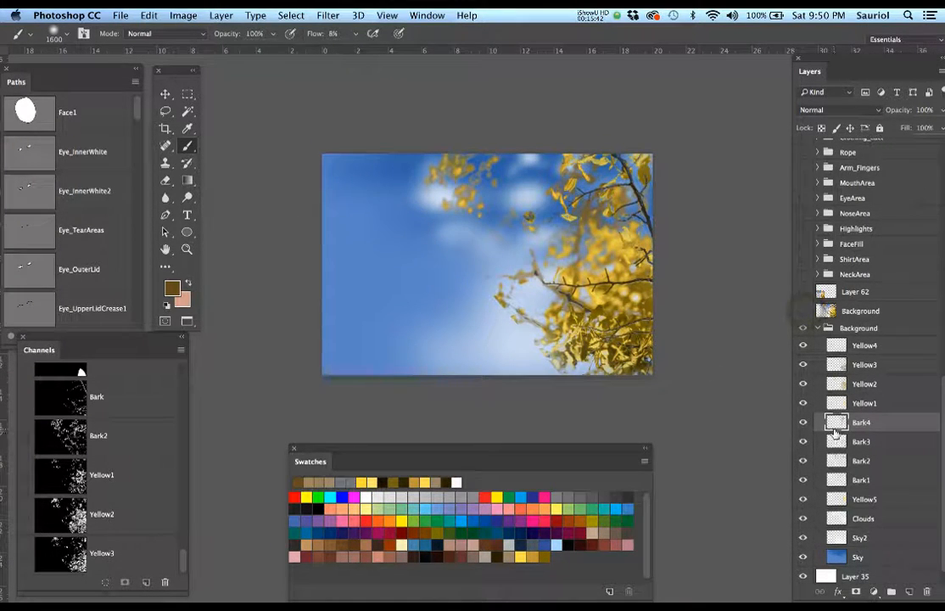
On the Yellow5 layer, sample a golden yellow from the leaves, brush it softly behind the foliage, and undo stray strokes.
click(876, 500)
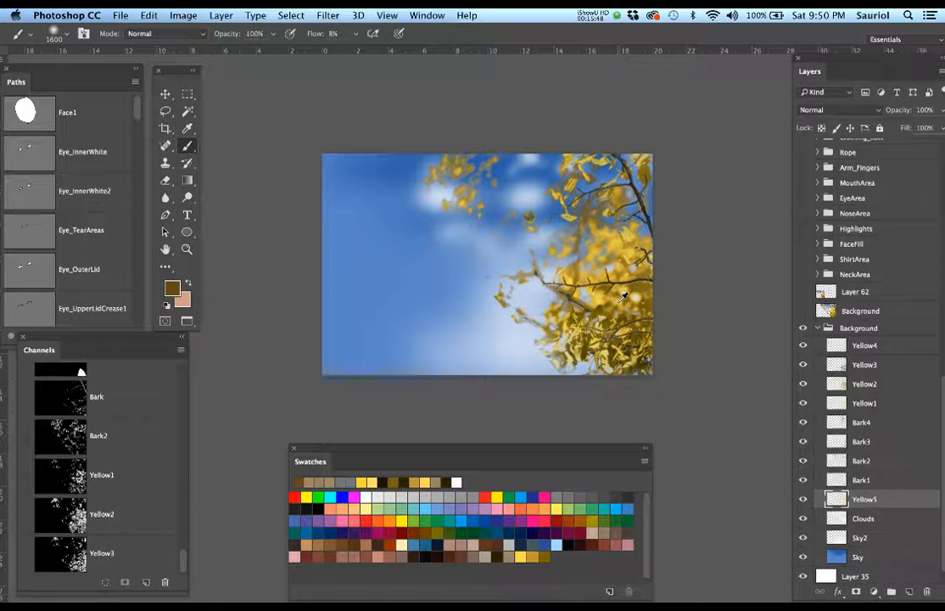
alt+click(545, 252)
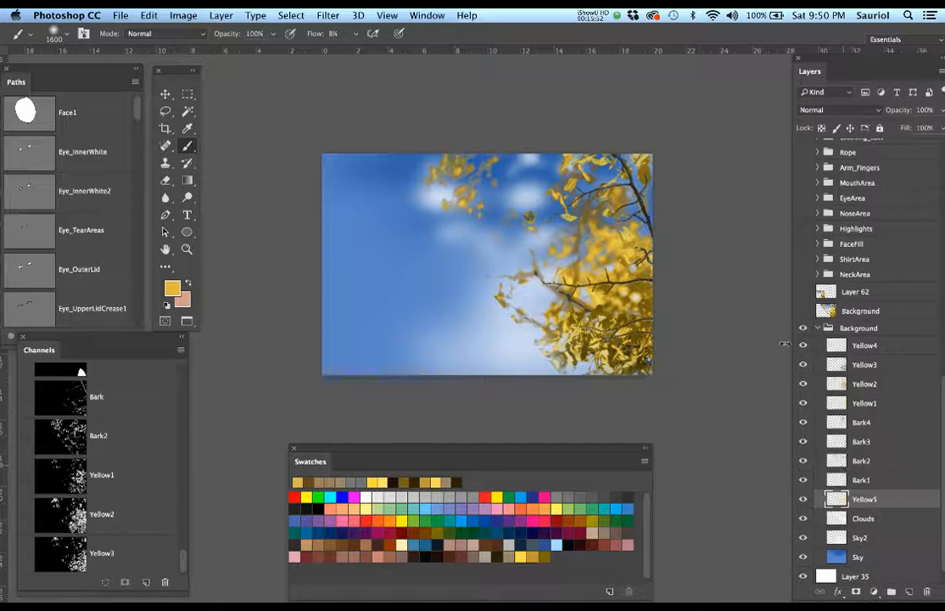
click(802, 310)
click(801, 310)
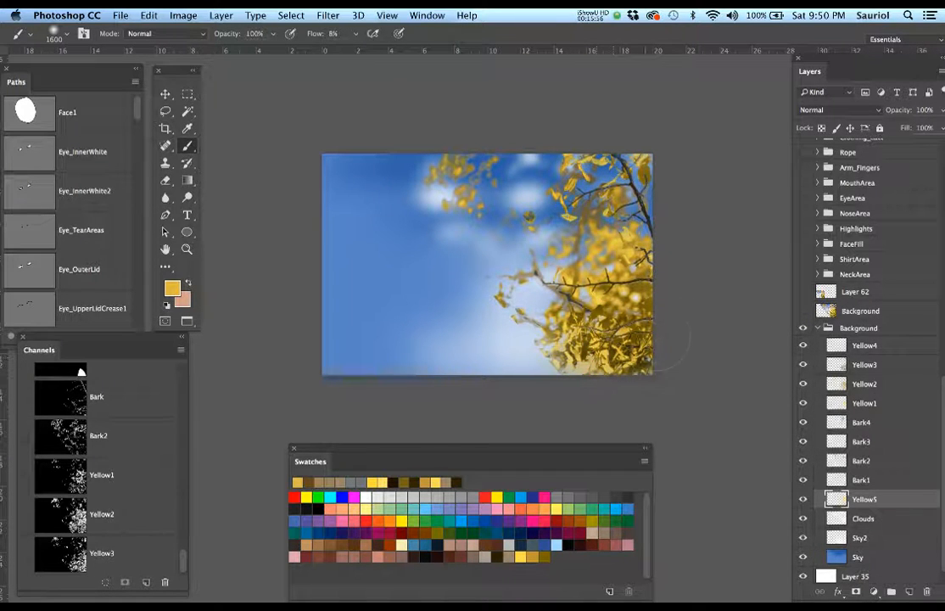
mouse_move(543, 290)
mouse_down()
mouse_move(557, 306)
mouse_move(541, 302)
mouse_up()
key(super+z)
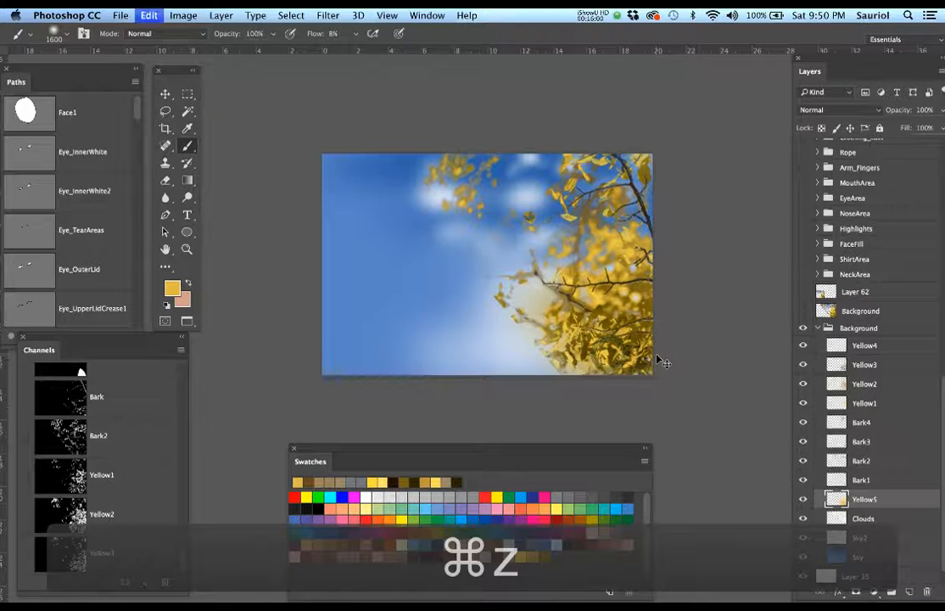
key(alt+super+z)
key(alt+super+z)
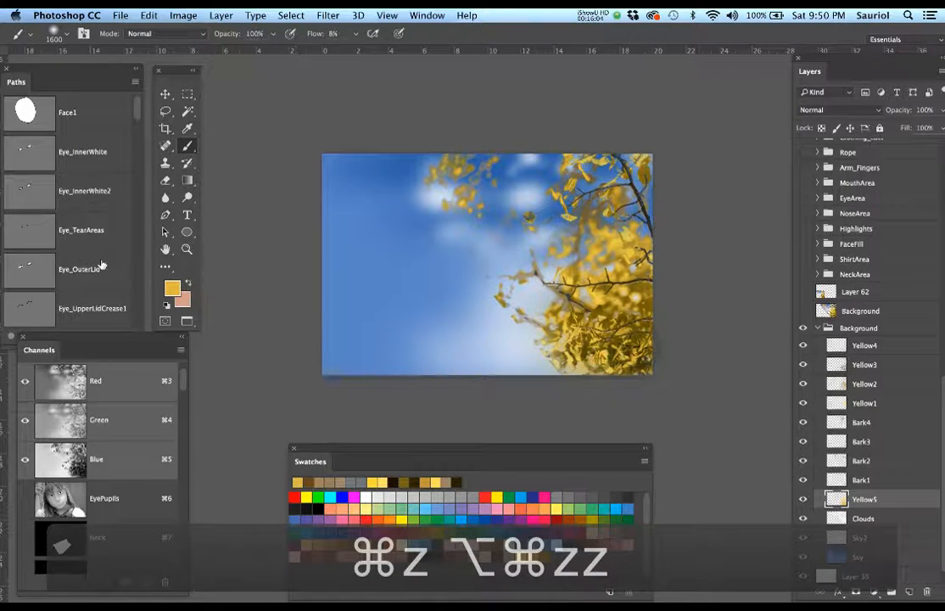
Change the foreground colour to a deeper orange and return to the Brush tool.
click(172, 289)
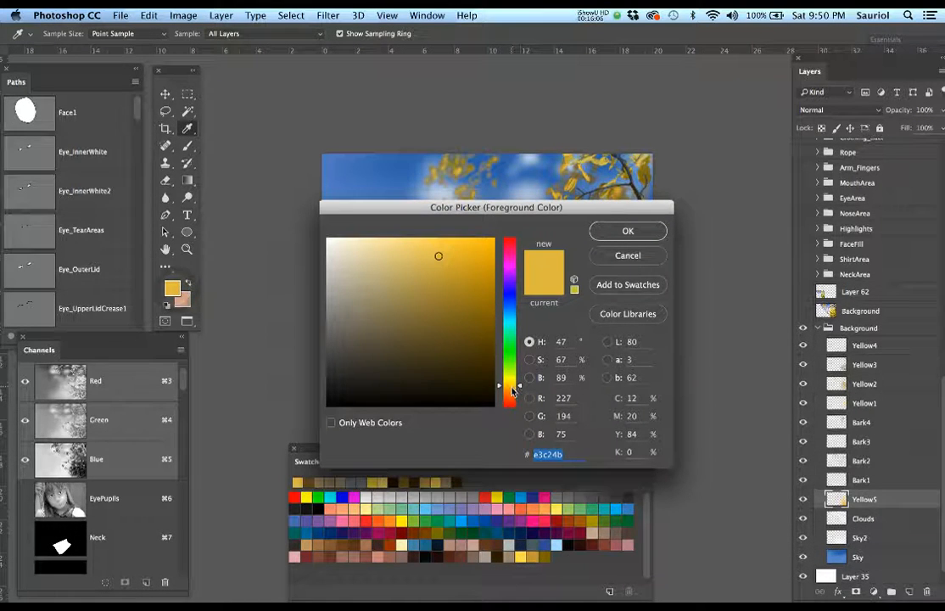
click(461, 268)
key(Return)
key(b)
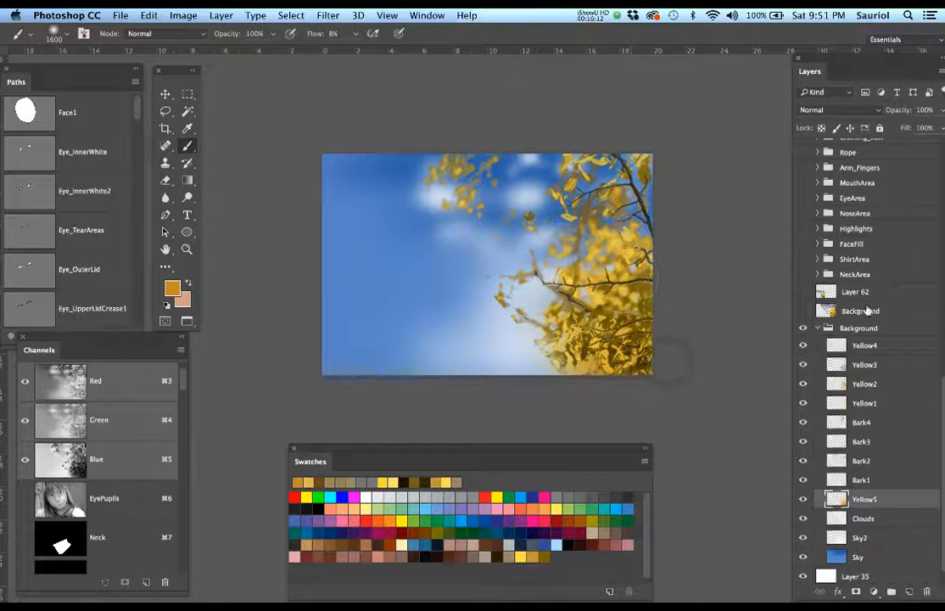
Briefly show the Clicky_LighterNeck reference photo to examine the original portrait, and hide it again.
scroll(850, 280, up, 5)
scroll(850, 280, up, 1)
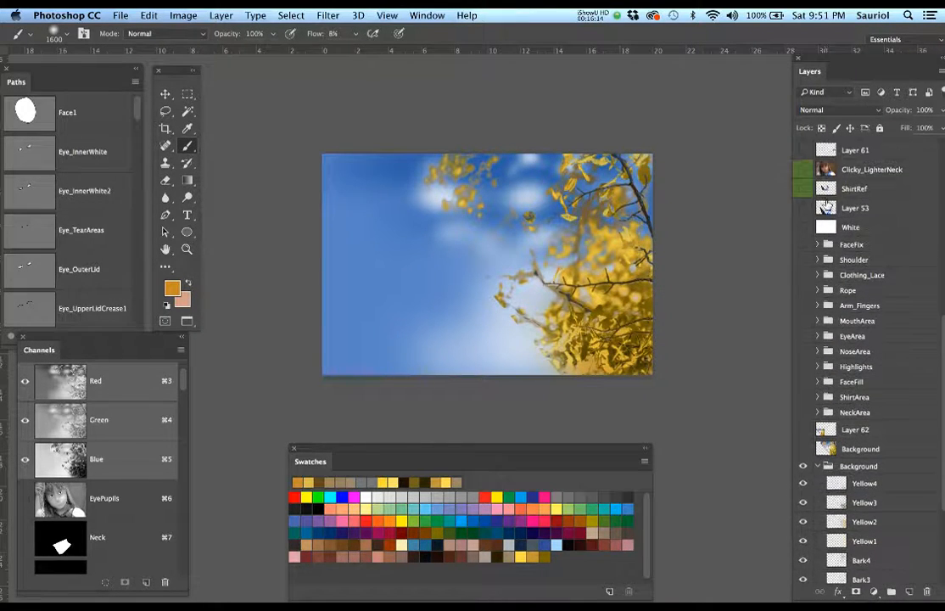
click(805, 174)
click(804, 174)
click(804, 173)
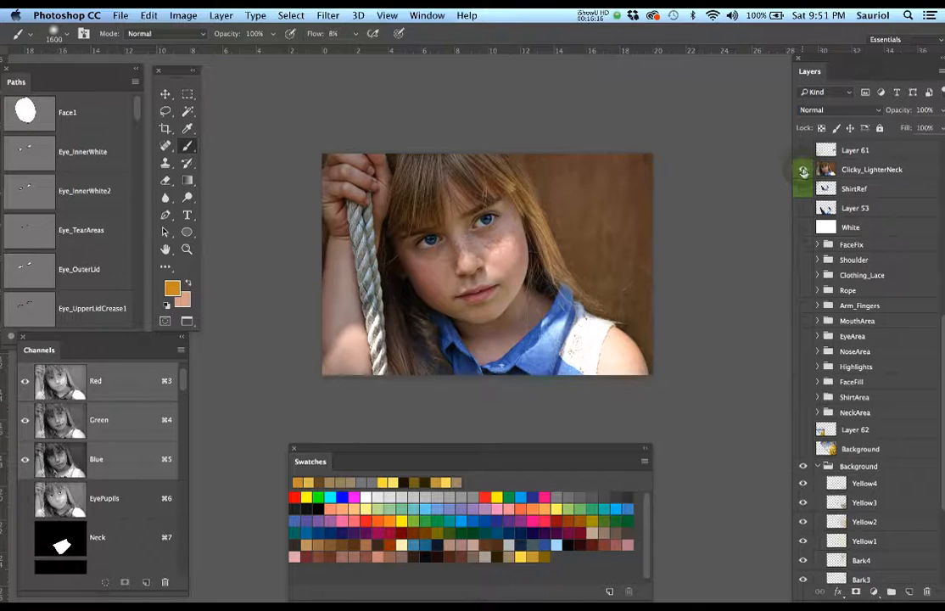
click(804, 173)
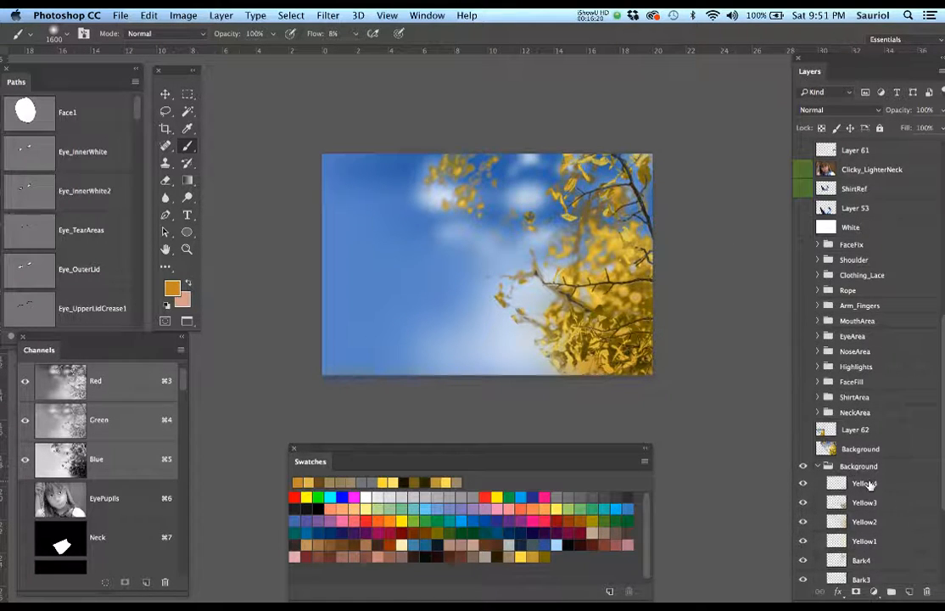
Add a new empty layer above Yellow4 in the Background group and save the document.
click(865, 483)
key(super+alt+shift+n)
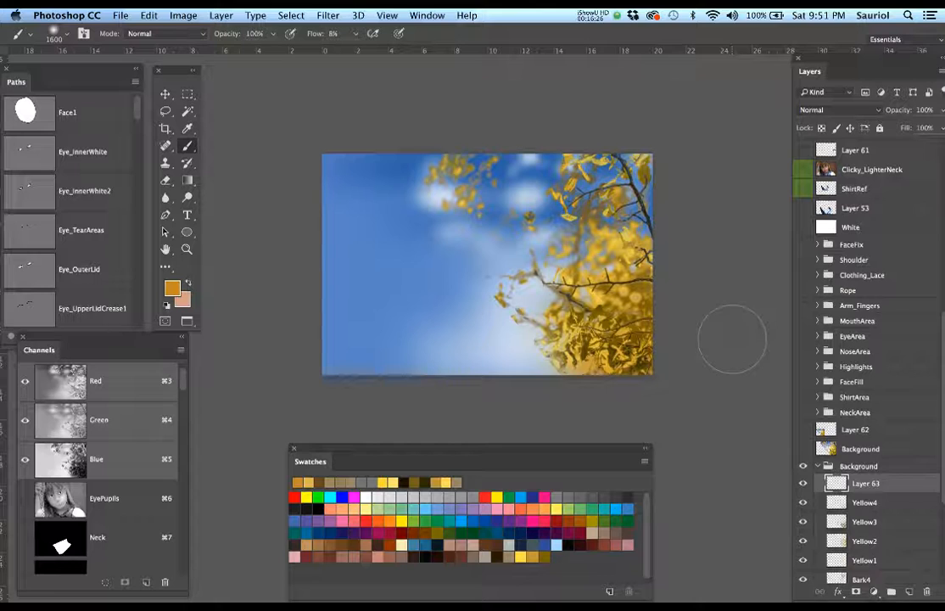
key(super+s)
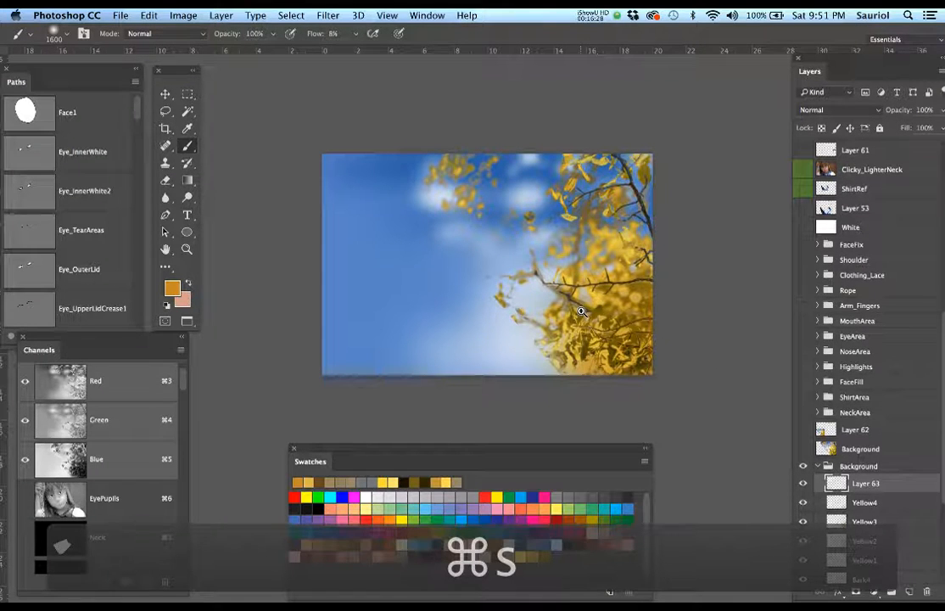
Show the portrait groups from FaceFix to NeckArea and compare the painted foliage behind the girl with the Background photo.
drag(581, 311, 706, 327)
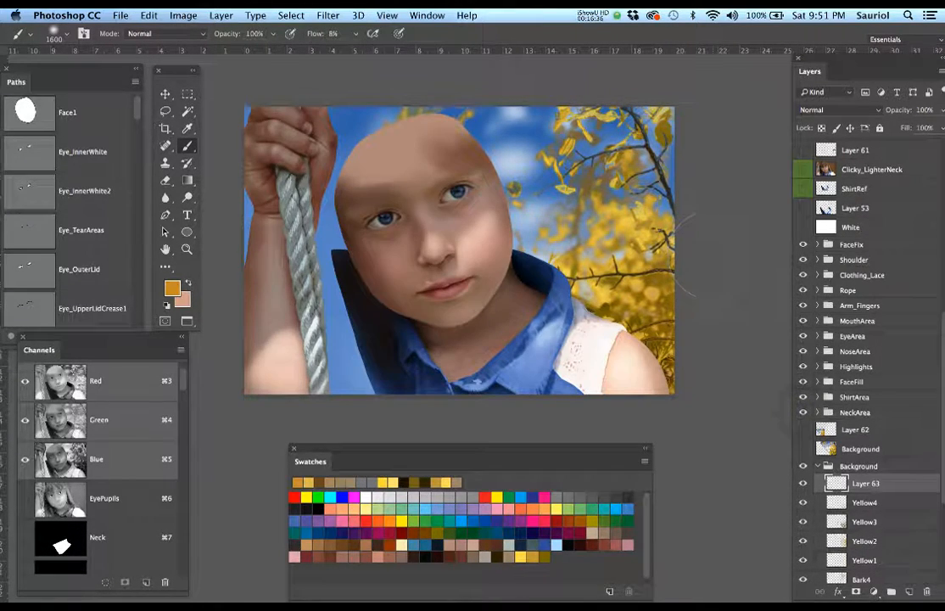
mouse_move(691, 270)
mouse_down()
mouse_move(700, 306)
mouse_move(706, 276)
mouse_up()
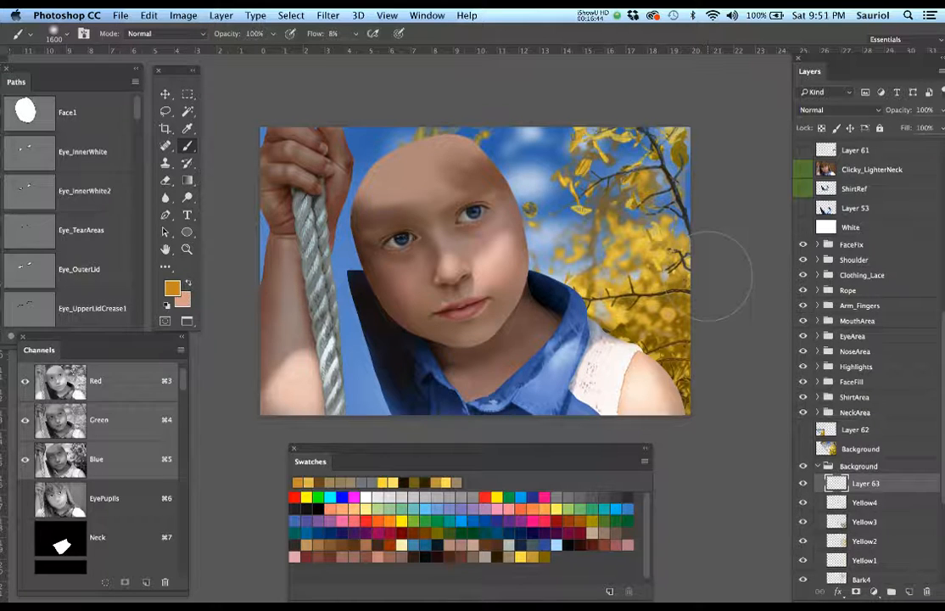
click(640, 208)
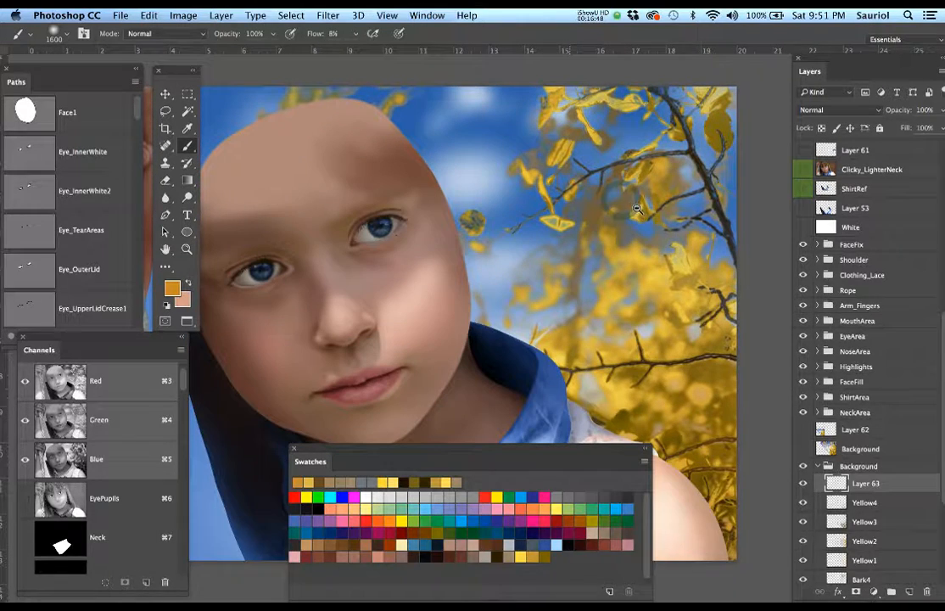
key(super)
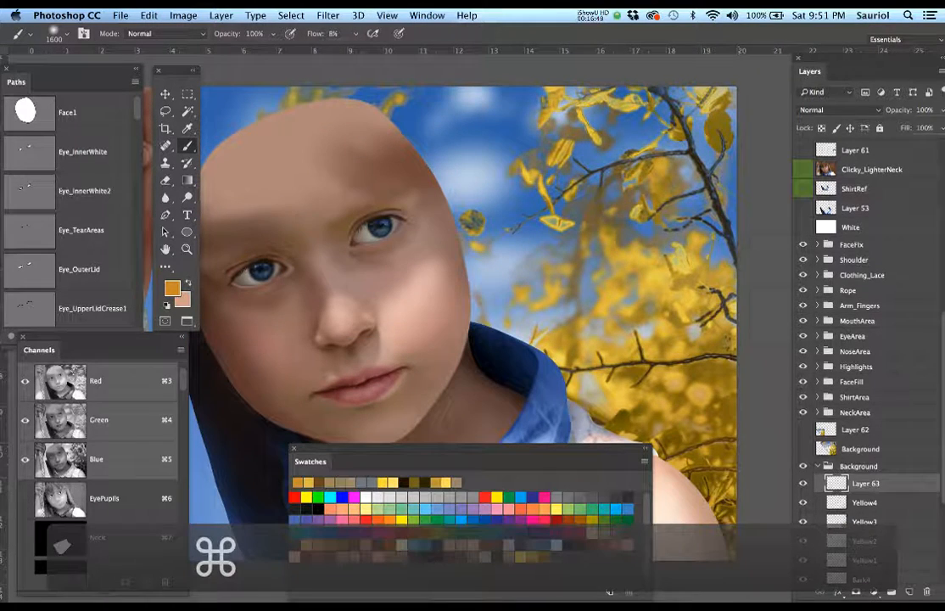
click(800, 449)
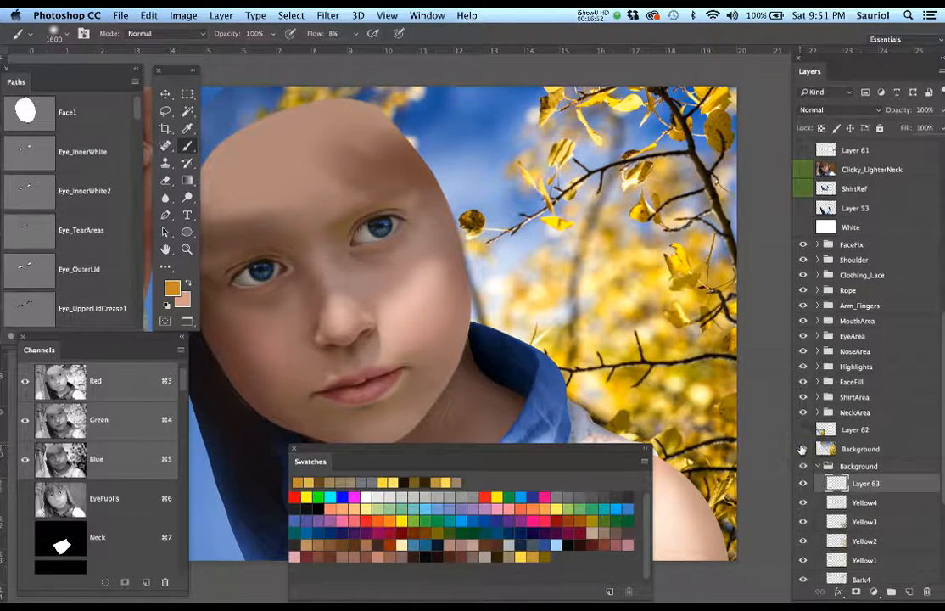
click(801, 449)
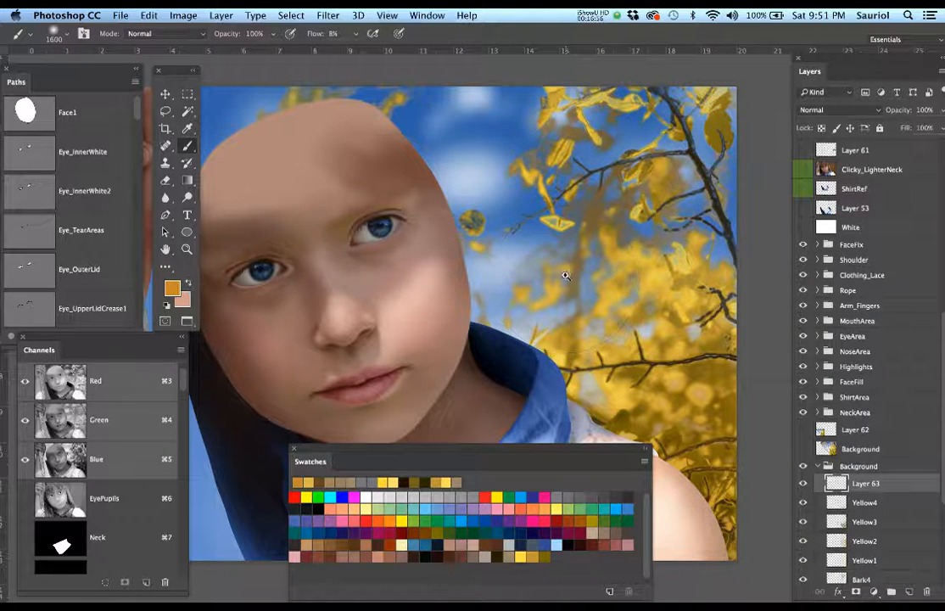
drag(567, 271, 576, 213)
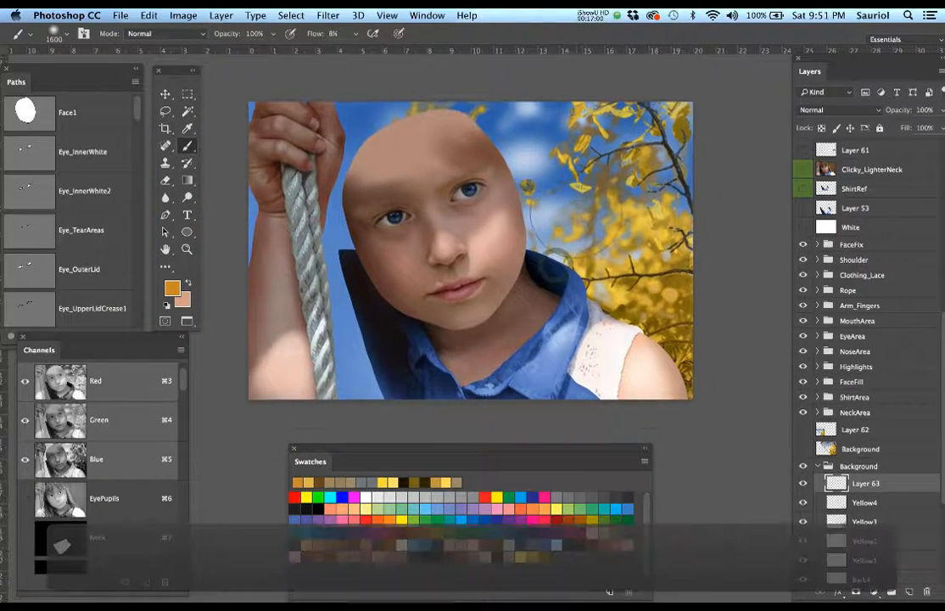